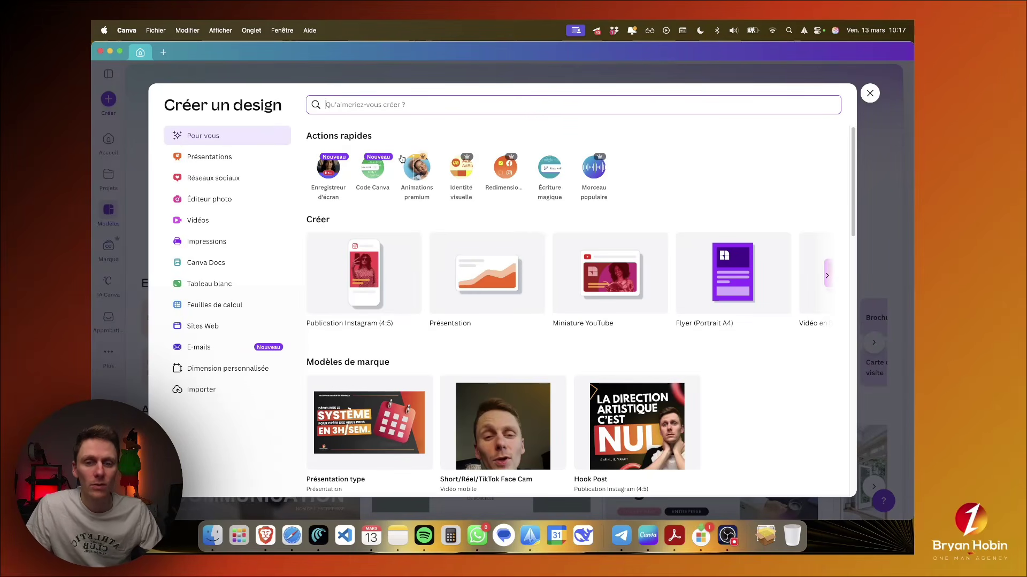
Step: Create a blank landscape video design at 1920 × 1080 px and select its empty page
left_click(197, 220)
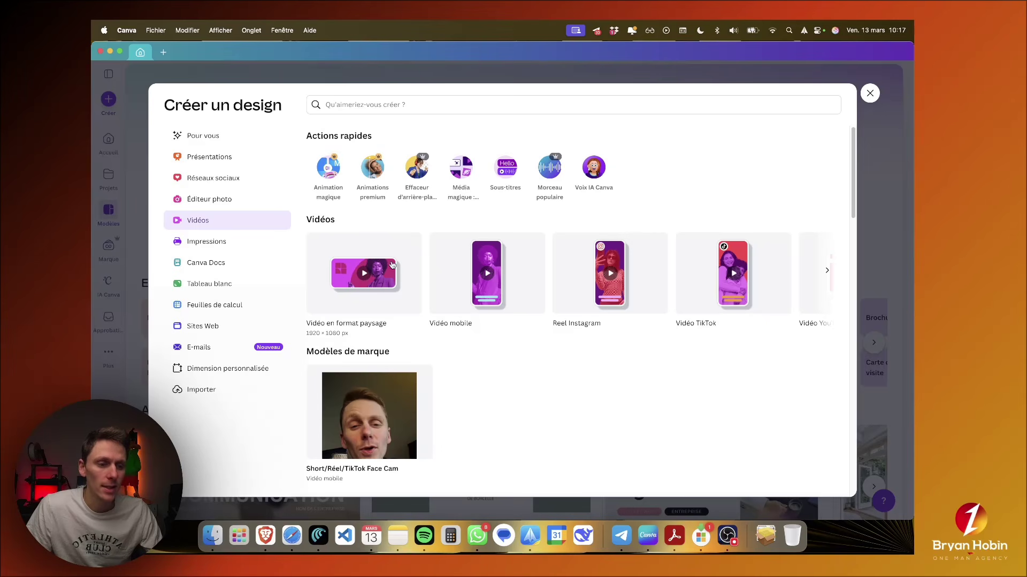
scroll(610, 282, "right", 5)
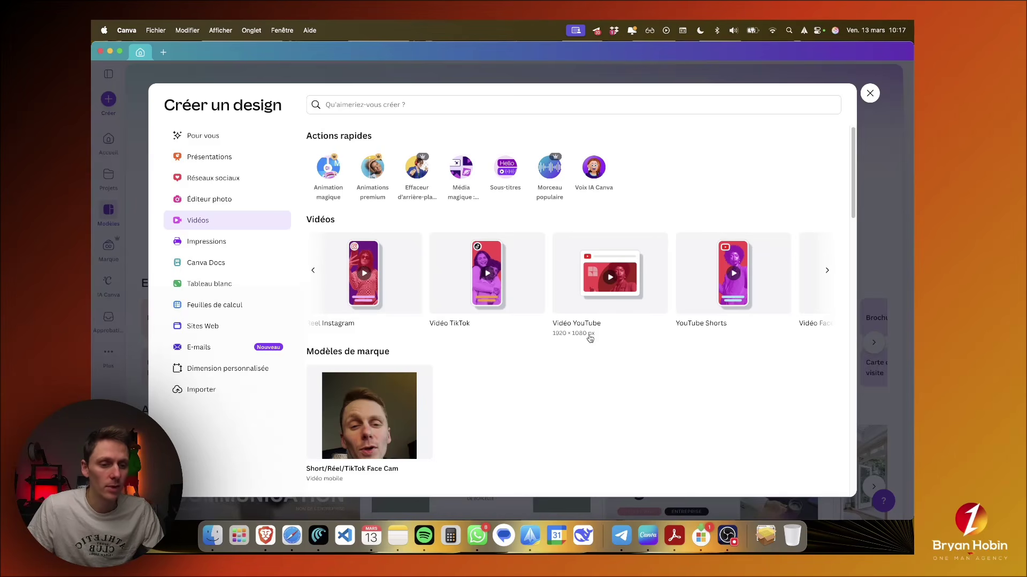
scroll(405, 309, "left", 5)
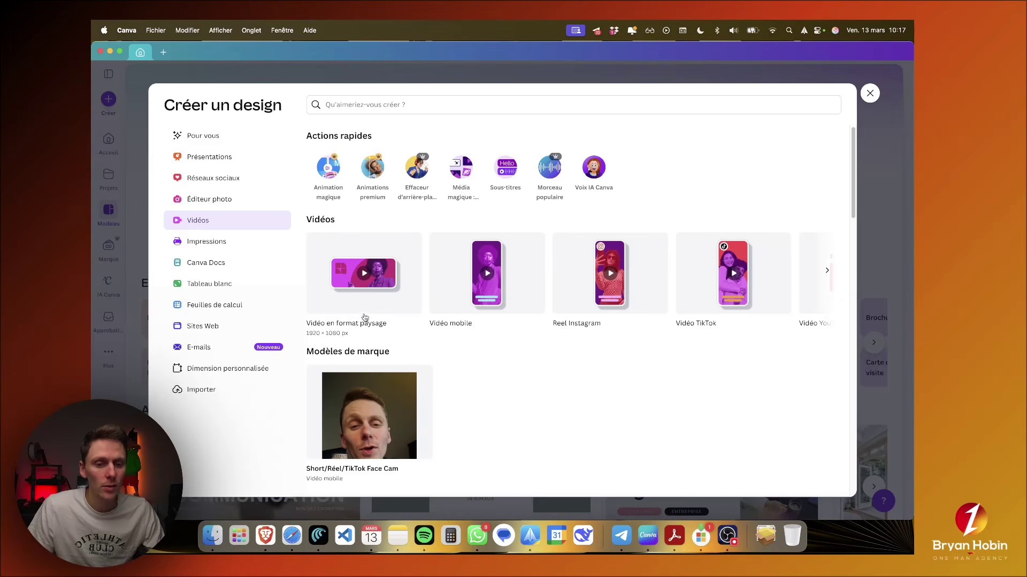
left_click(361, 263)
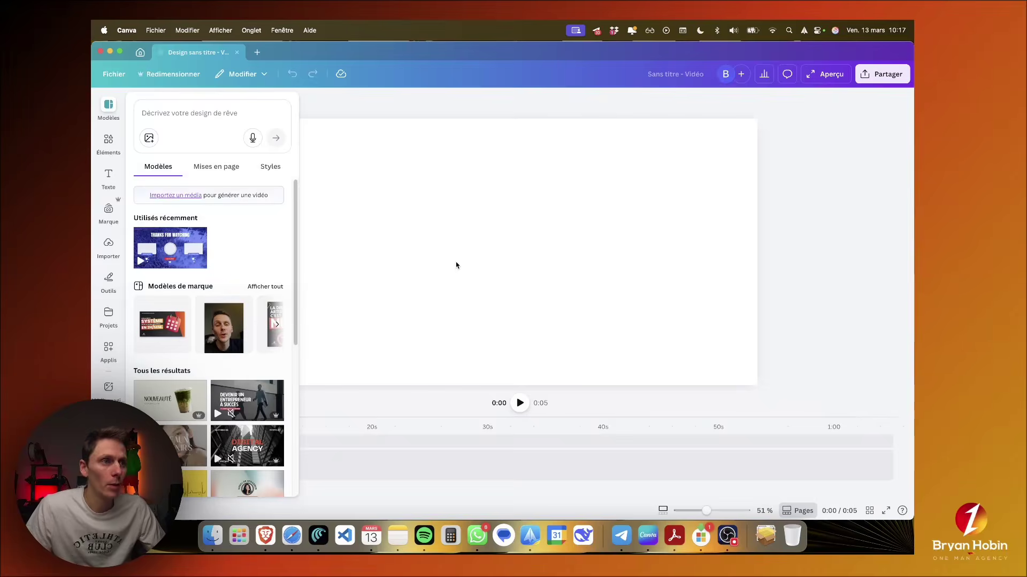
left_click(507, 212)
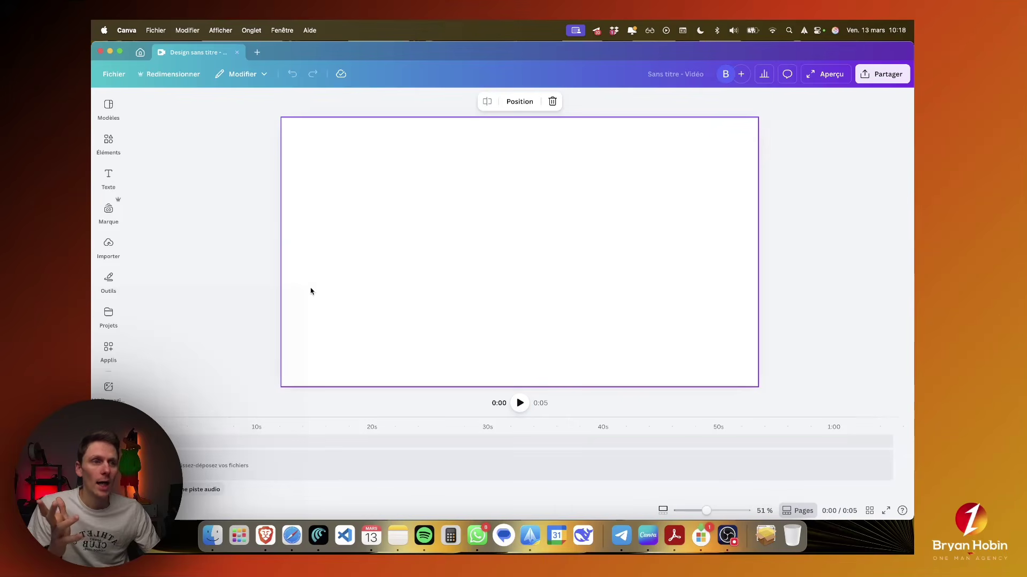
Step: Start a file upload from the computer and browse to the Montage Vidéo folder
left_click(110, 247)
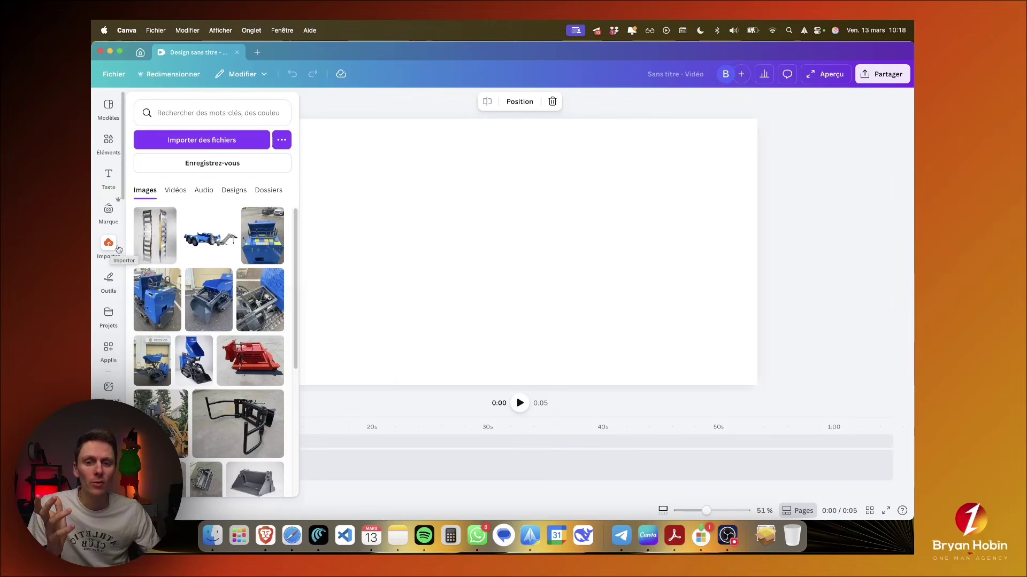
left_click(205, 141)
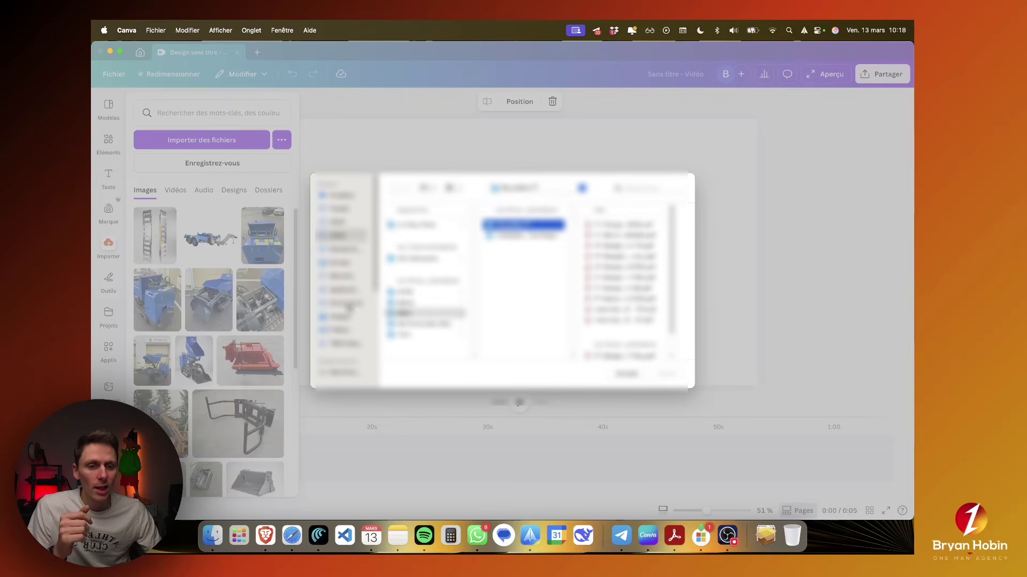
left_click(524, 190)
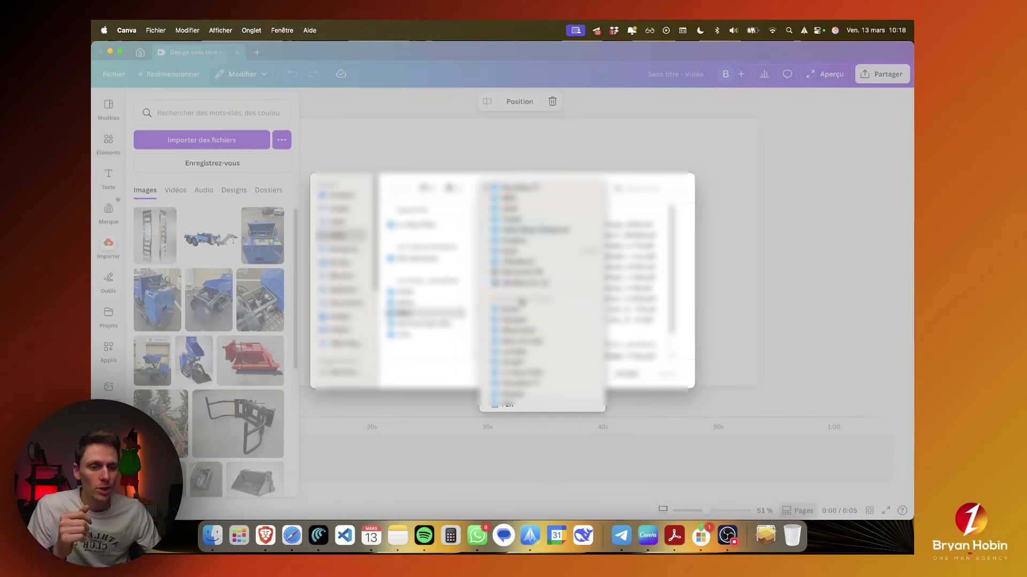
left_click(522, 303)
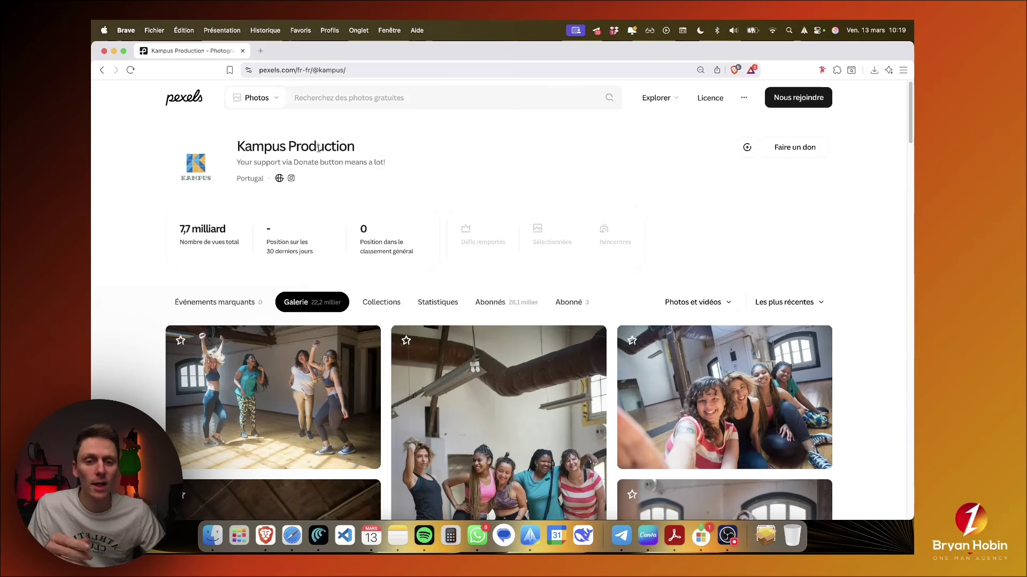
Step: Highlight the Kampus Production creator name on its Pexels profile page in Brave as the source of the footage
left_click_drag(238, 149, 396, 152)
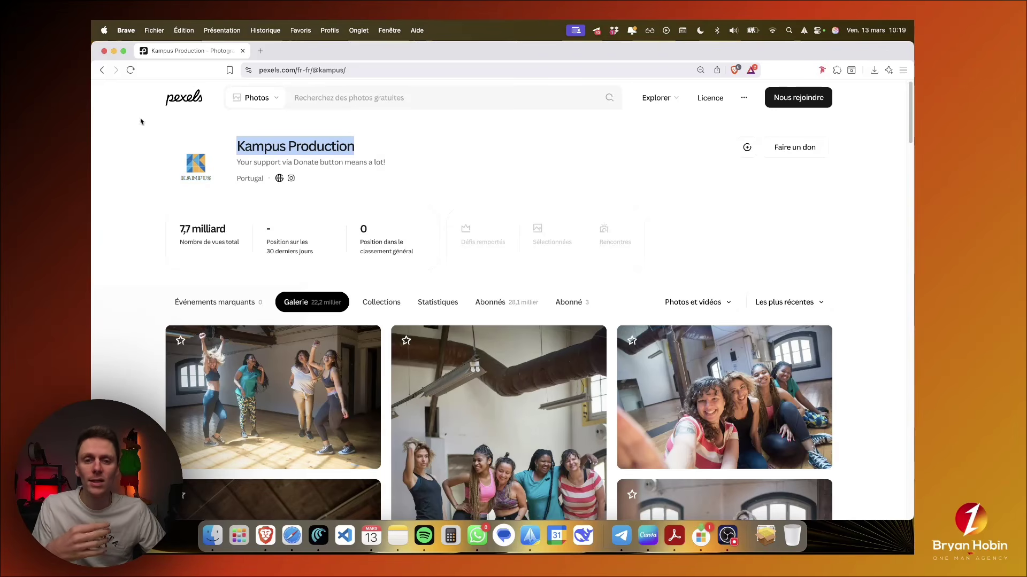
left_click(430, 170)
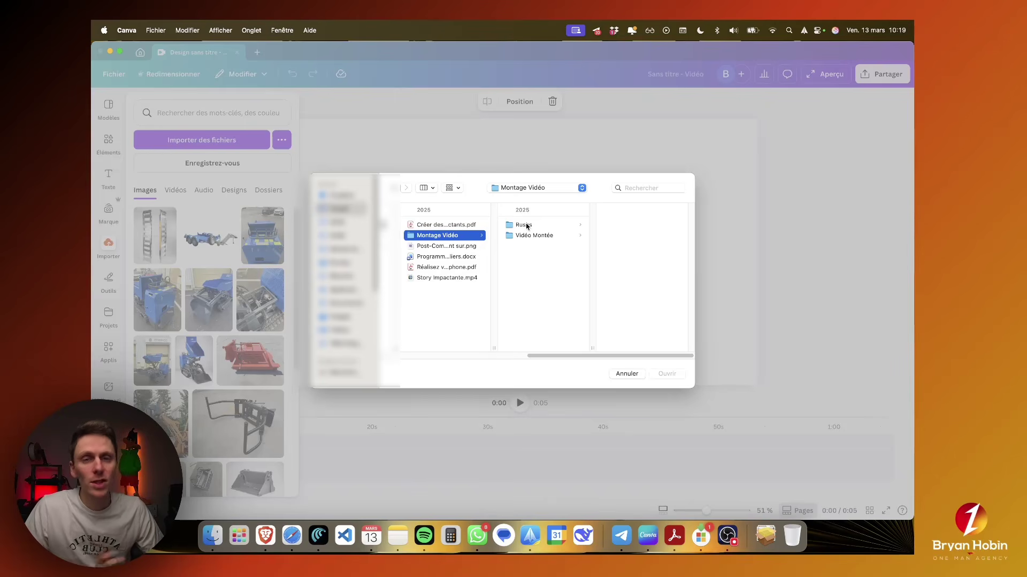
Step: Import all the video clips from Casserole.mp4 through Pâtes.mp4 in the Rushs folder
left_click(523, 225)
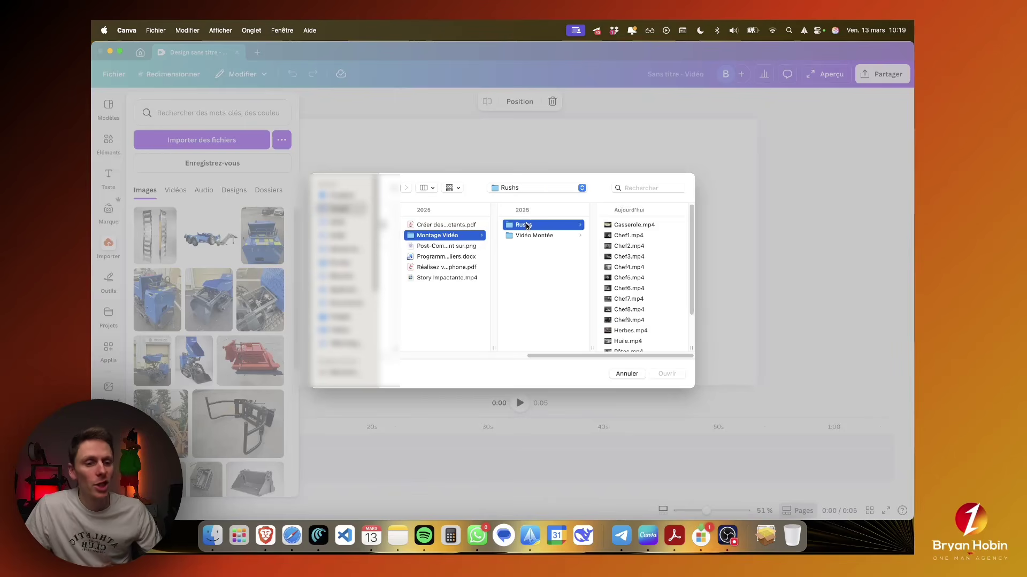
left_click(619, 225)
scroll(558, 285, "down", 4)
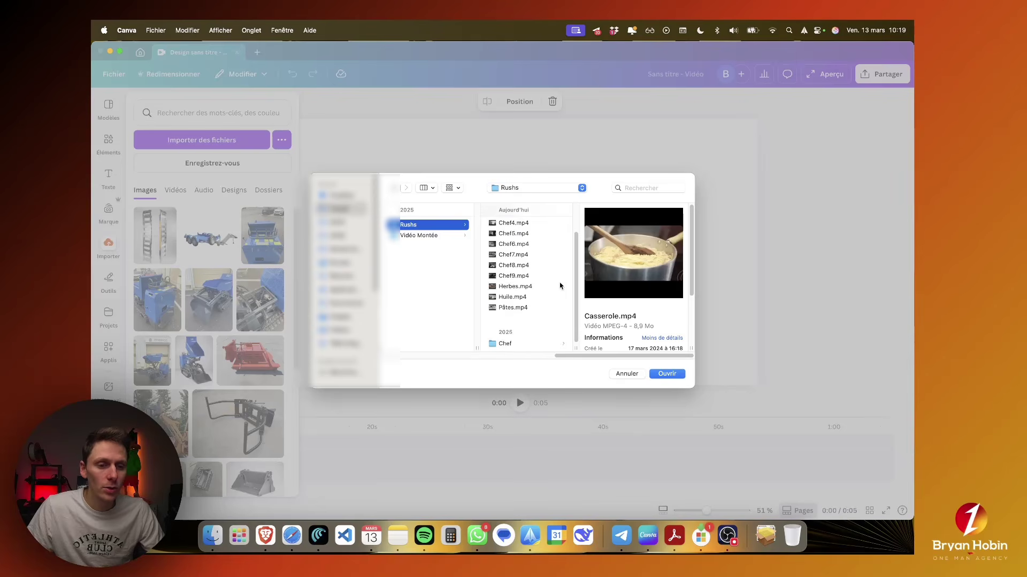
left_click(531, 312, "shift")
scroll(531, 312, "up", 3)
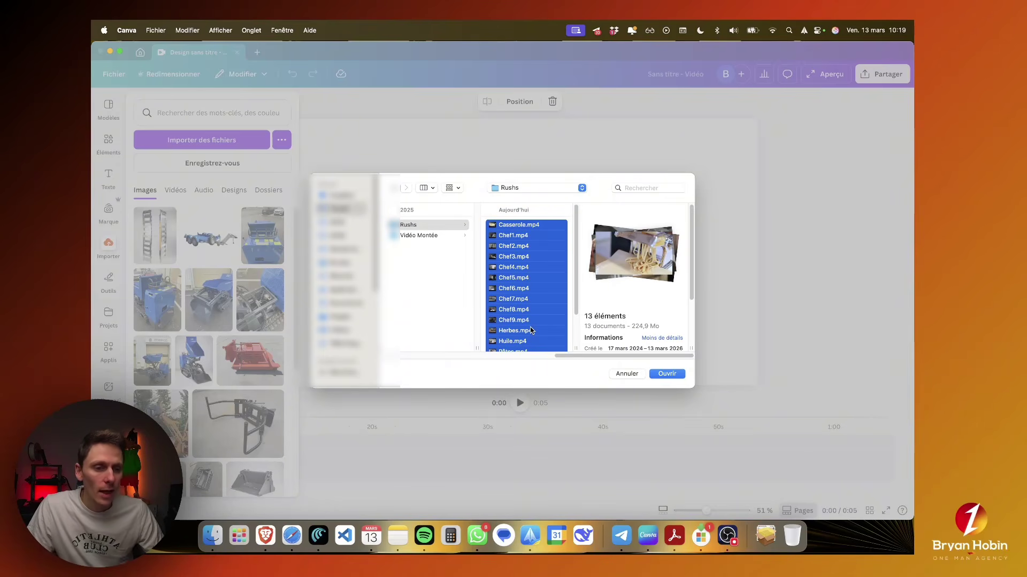
scroll(536, 324, "down", 1)
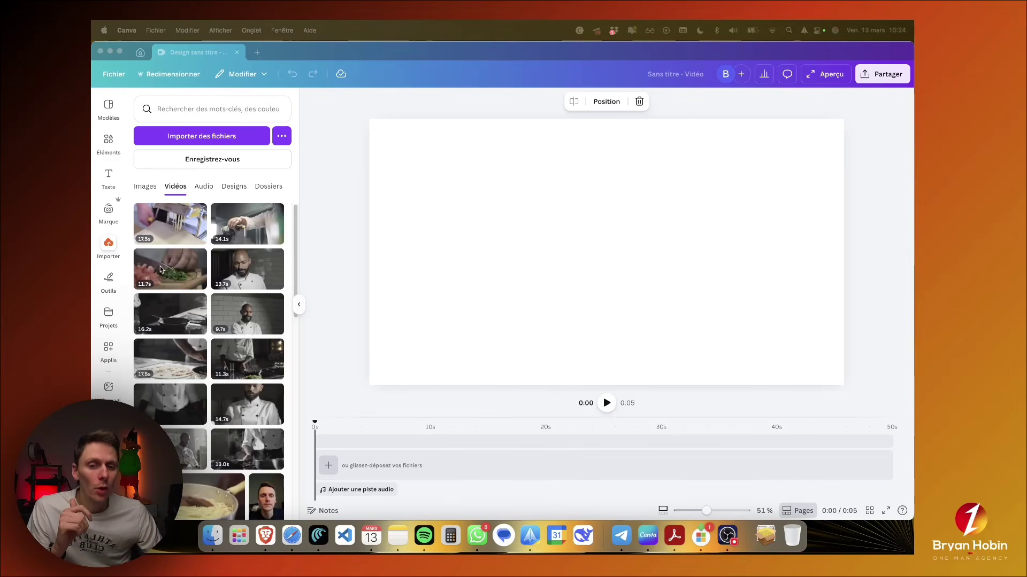
Step: Place the uploaded 13.7 s chef clip on the page and enlarge it to fill the whole frame
left_click(178, 278)
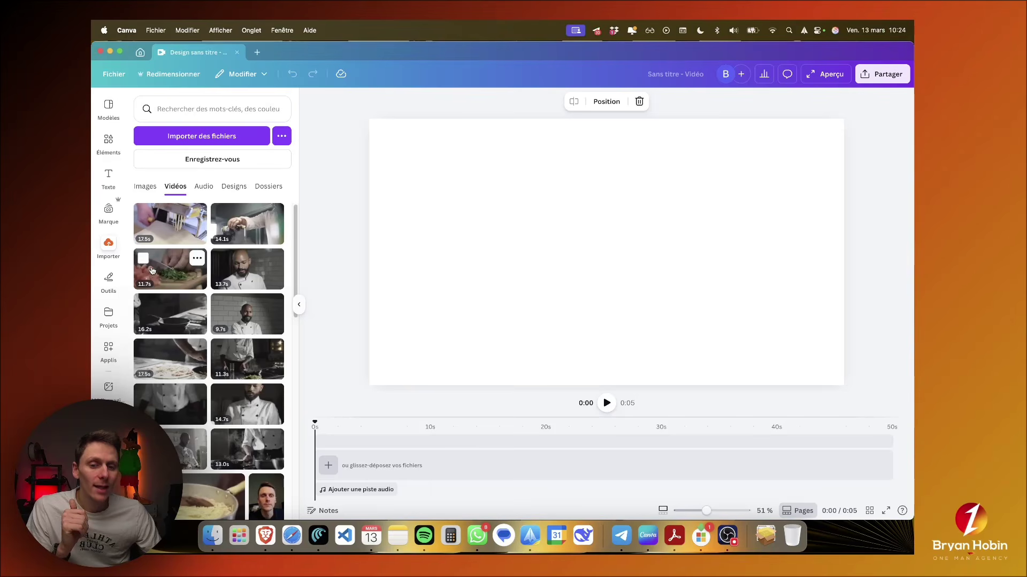
left_click_drag(233, 280, 379, 192)
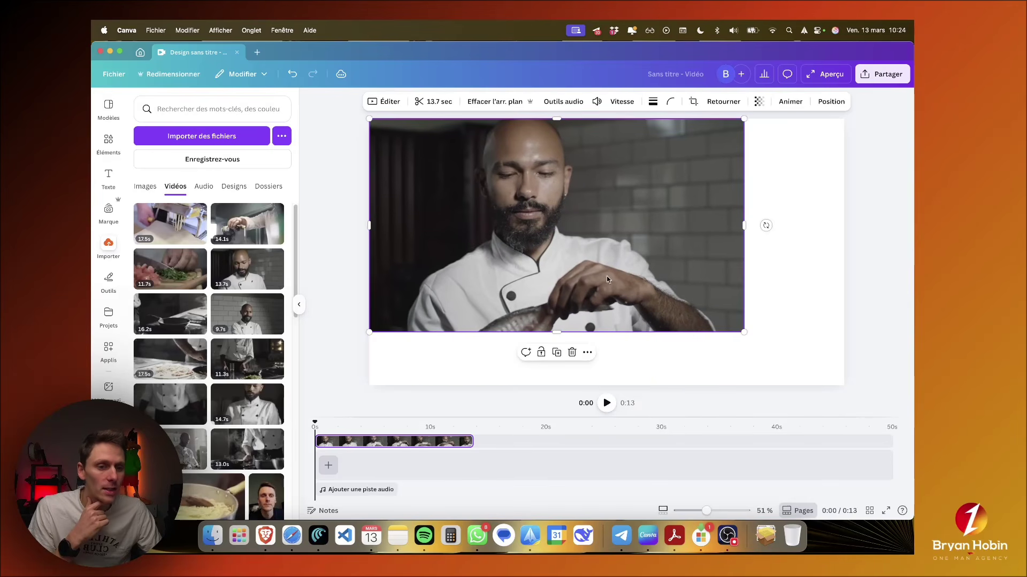
left_click_drag(744, 332, 843, 386)
left_click(875, 386)
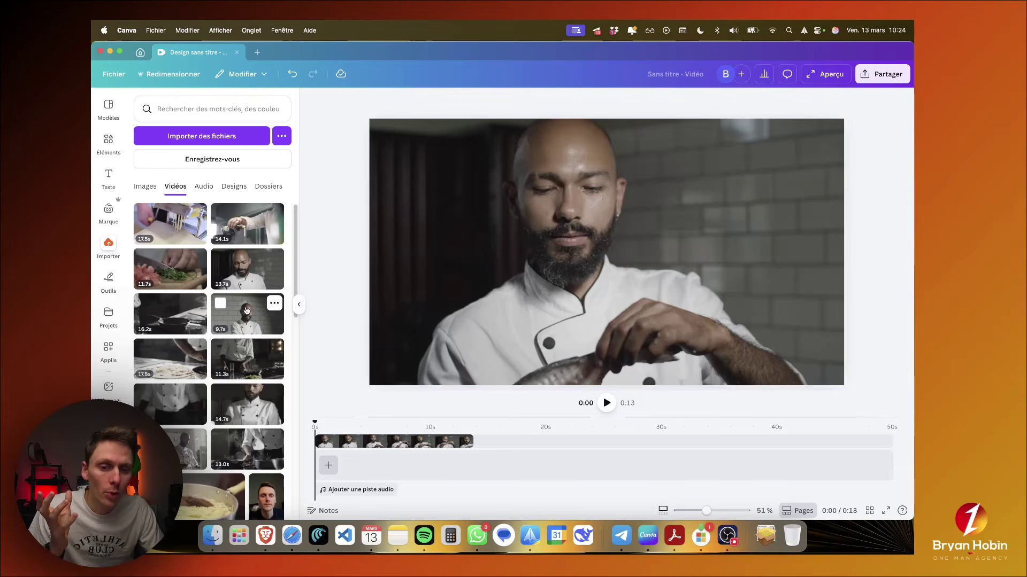
Step: Add the 9.7 s smiling chef clip right after the first clip on the timeline and enlarge it to fill the frame
left_click_drag(239, 319, 516, 456)
left_click(510, 326)
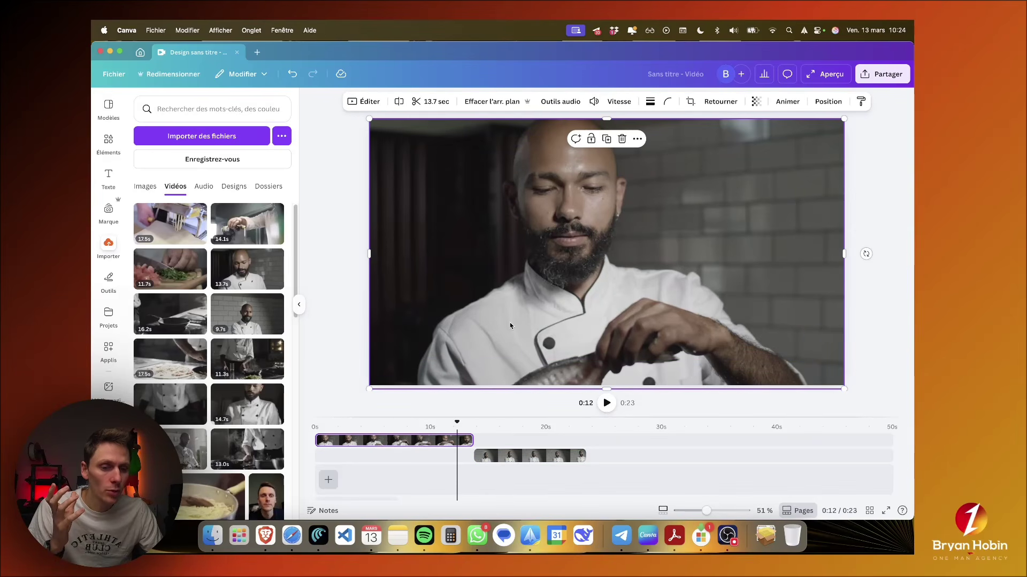
left_click_drag(458, 422, 510, 424)
left_click(550, 302)
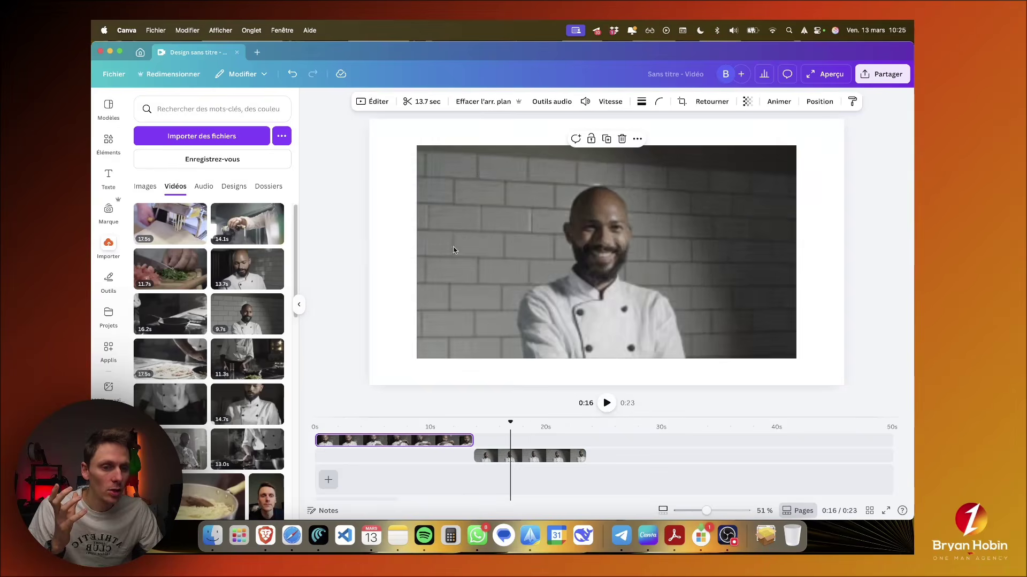
left_click(435, 183)
left_click_drag(417, 145, 360, 131)
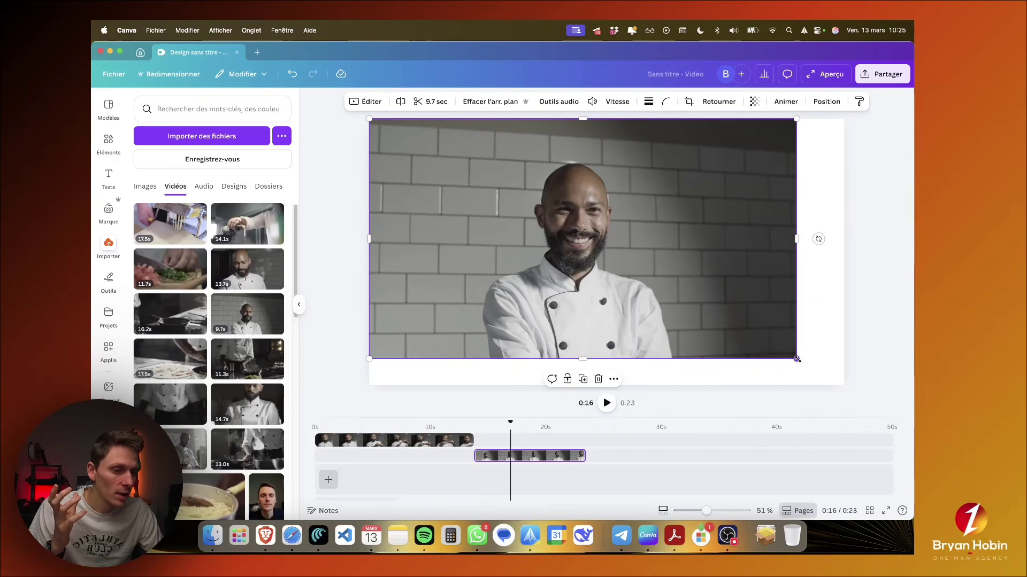
left_click_drag(797, 358, 844, 385)
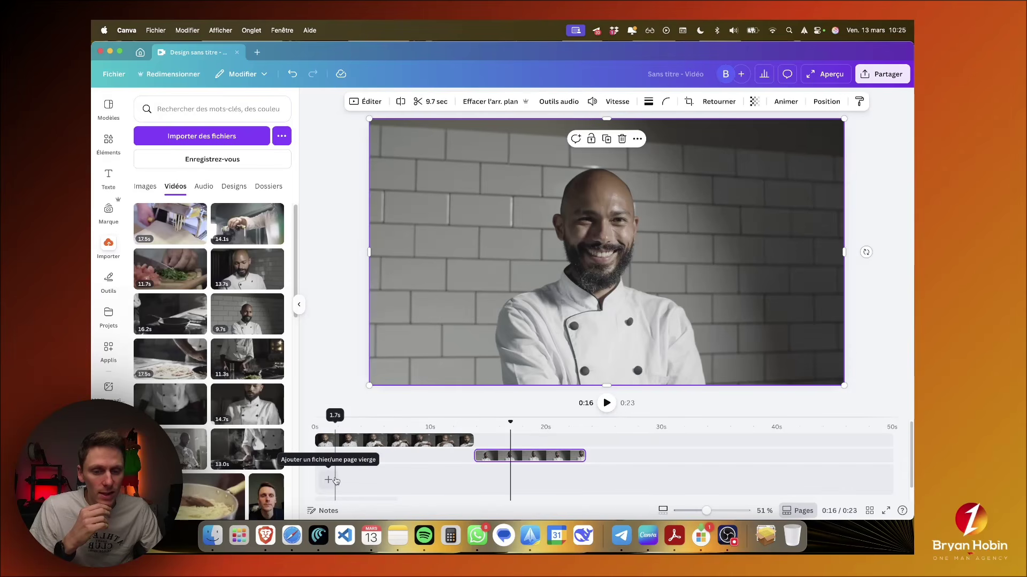
Step: Move both chef clips onto the main video track and append the 11.3 s cooking clip after them
left_click(366, 442)
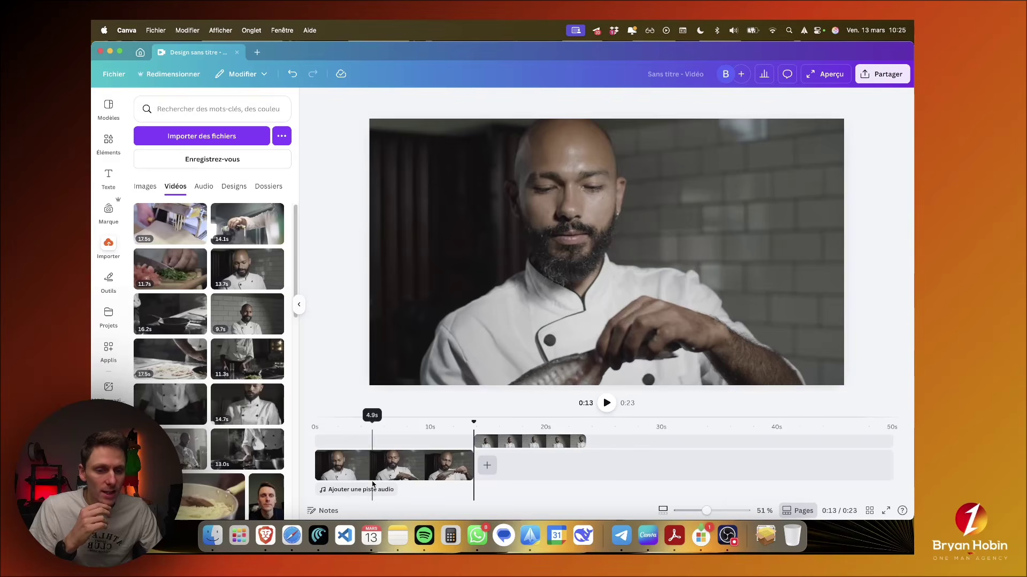
left_click_drag(509, 445, 510, 477)
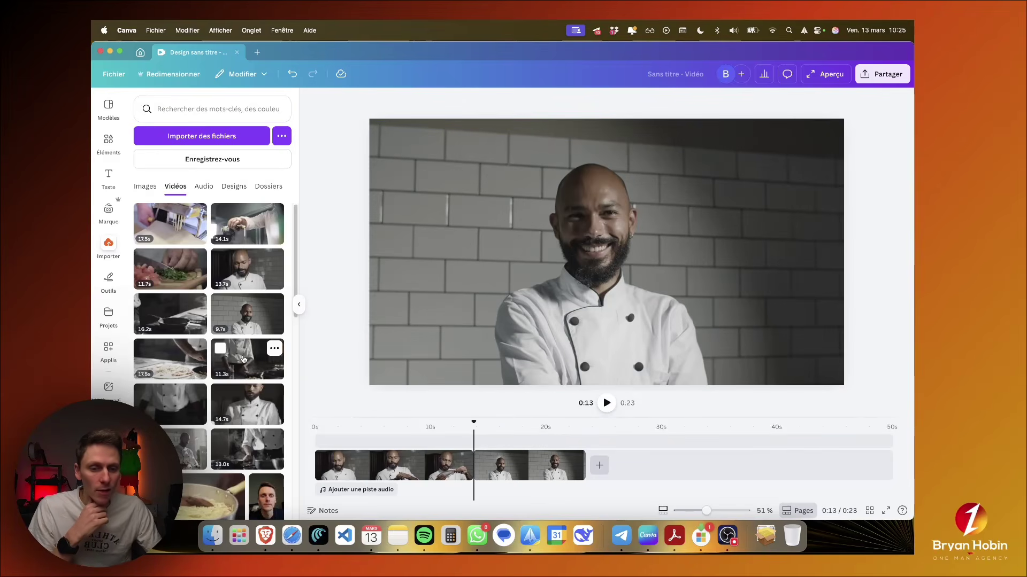
left_click_drag(243, 358, 632, 468)
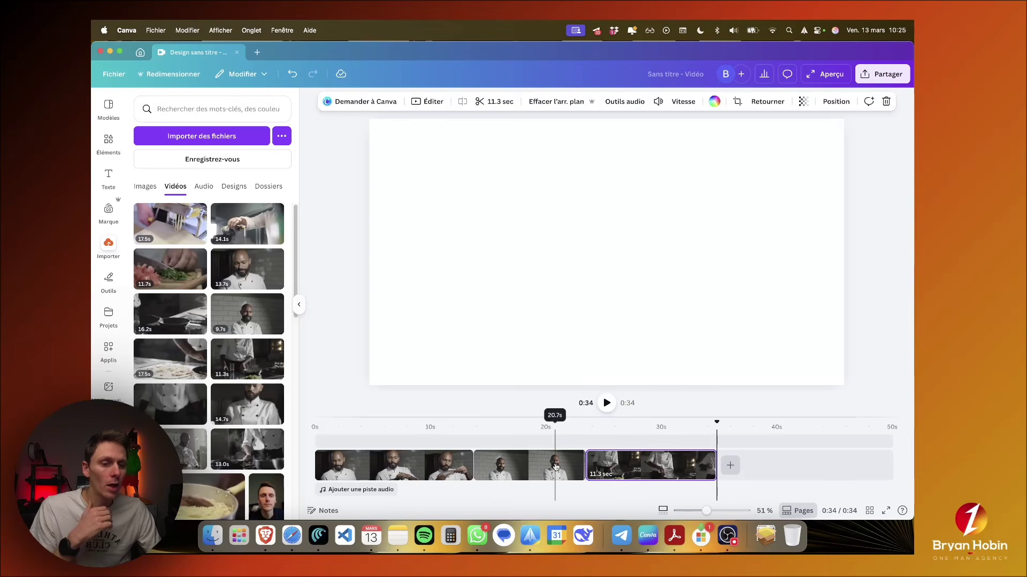
Step: Move the 11.3 s clip to the overlay track above the second clip and shrink it into the frame's lower-left corner
left_click(558, 424)
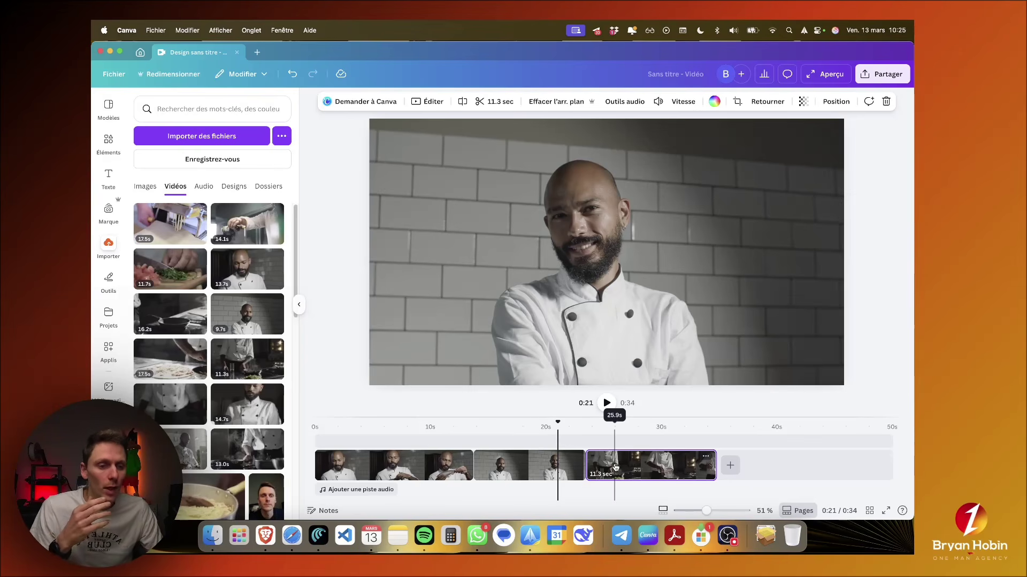
left_click_drag(615, 468, 563, 440)
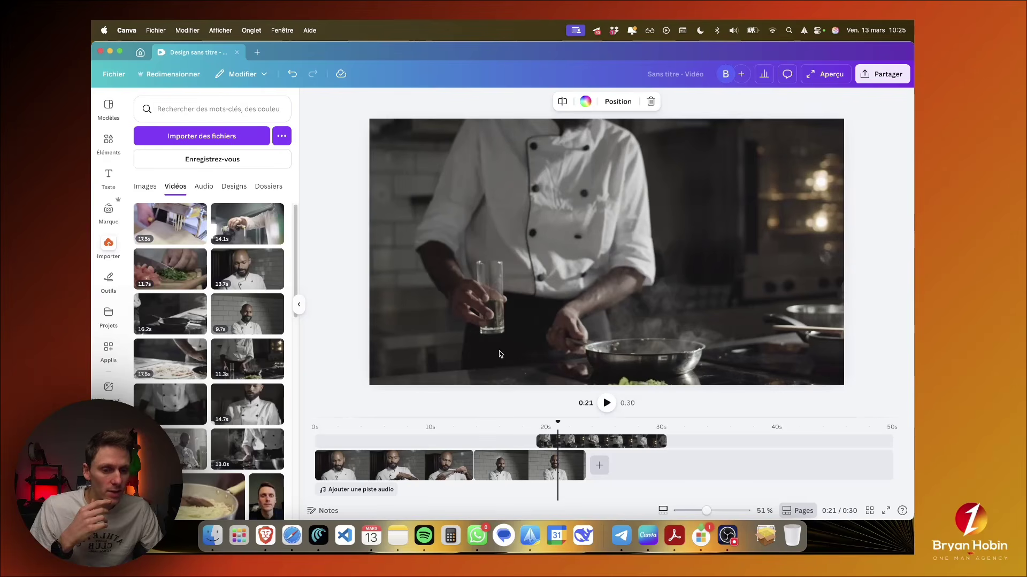
left_click(572, 441)
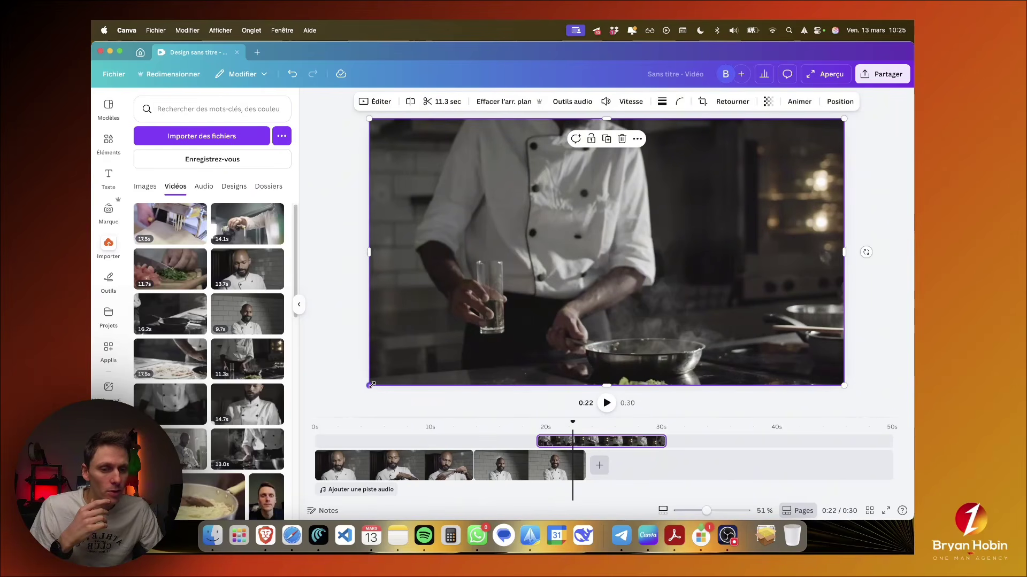
left_click_drag(371, 385, 527, 298)
left_click_drag(638, 231, 602, 273)
left_click_drag(551, 313, 496, 311)
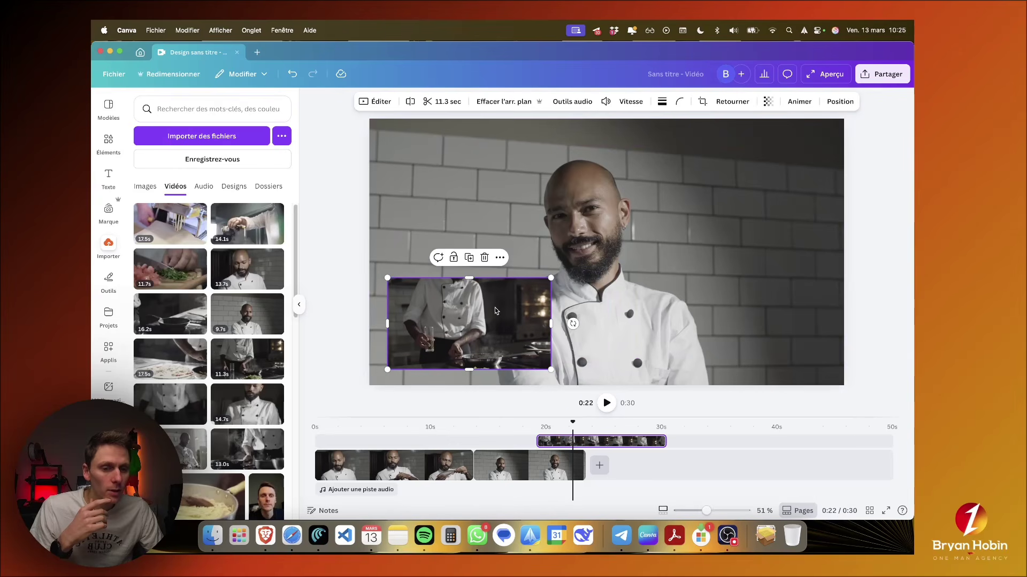
Step: Shift the overlay clip to start at about 15 s and play the overlapping section from 0:14
left_click_drag(561, 442, 515, 443)
left_click(481, 421)
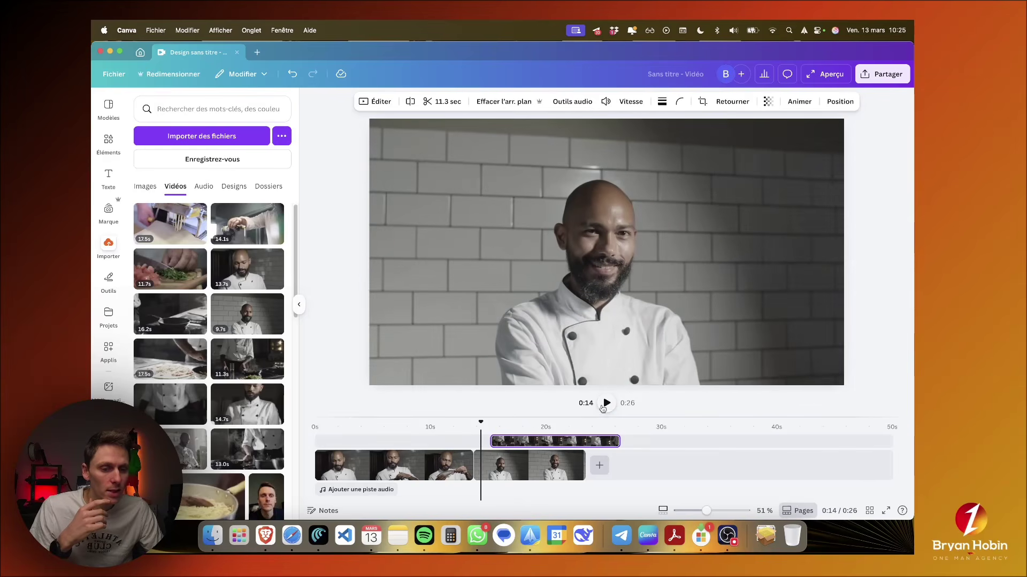
left_click(603, 407)
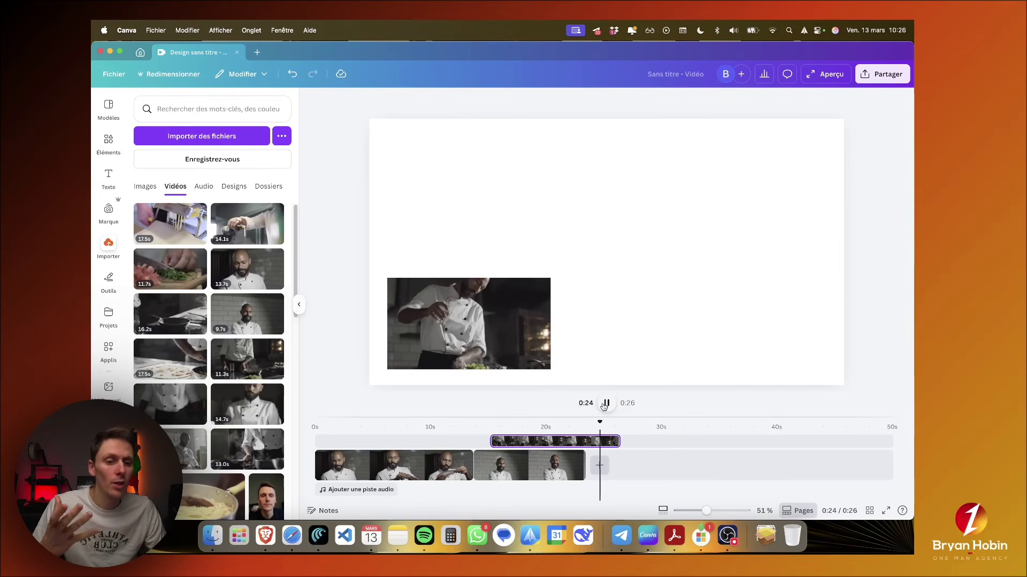
left_click(604, 407)
Step: Delete the overlay clip and both main track clips to empty the timeline
left_click(591, 443)
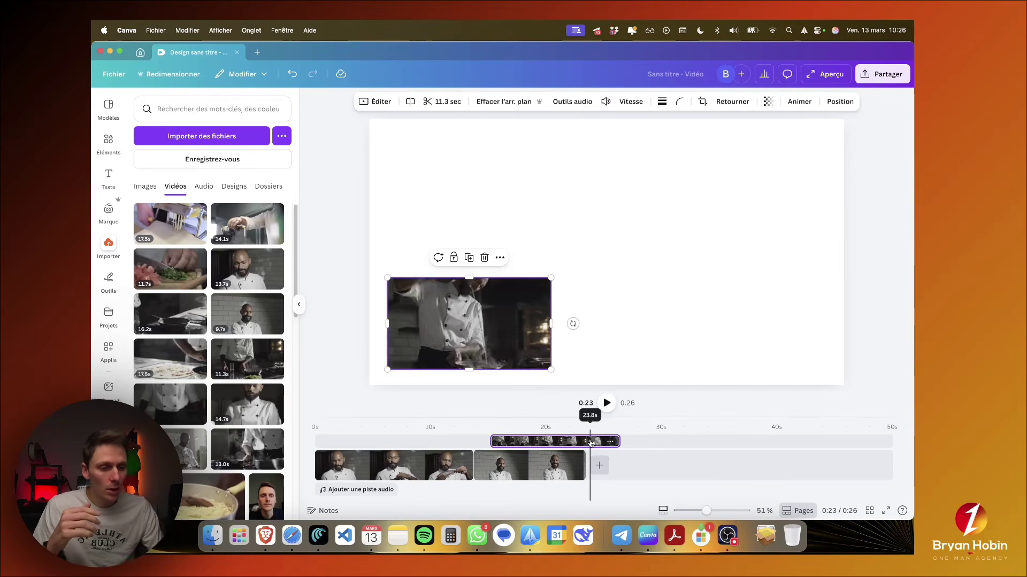
key("Delete")
left_click(525, 465)
key("Delete")
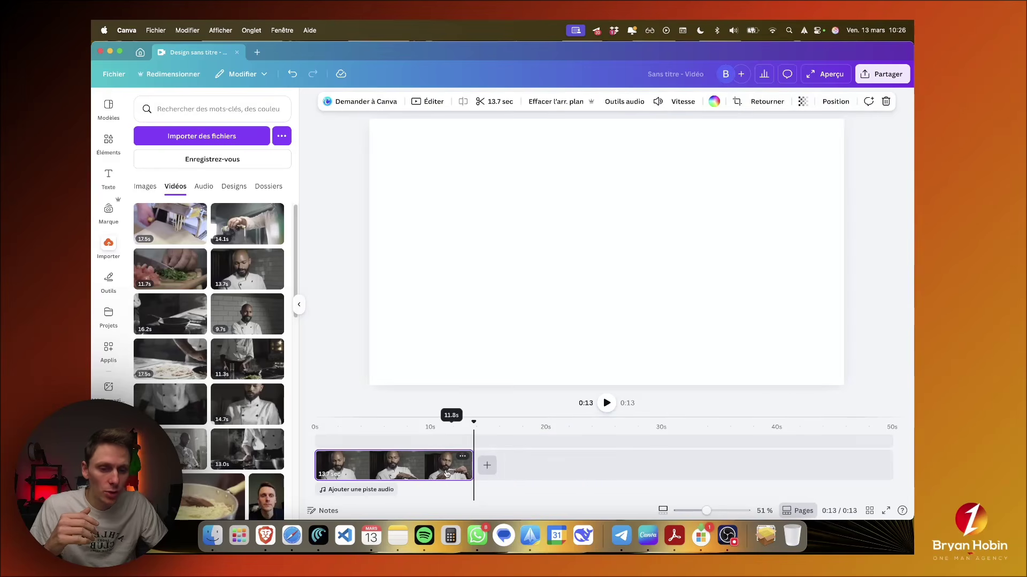
left_click(436, 471)
key("Delete")
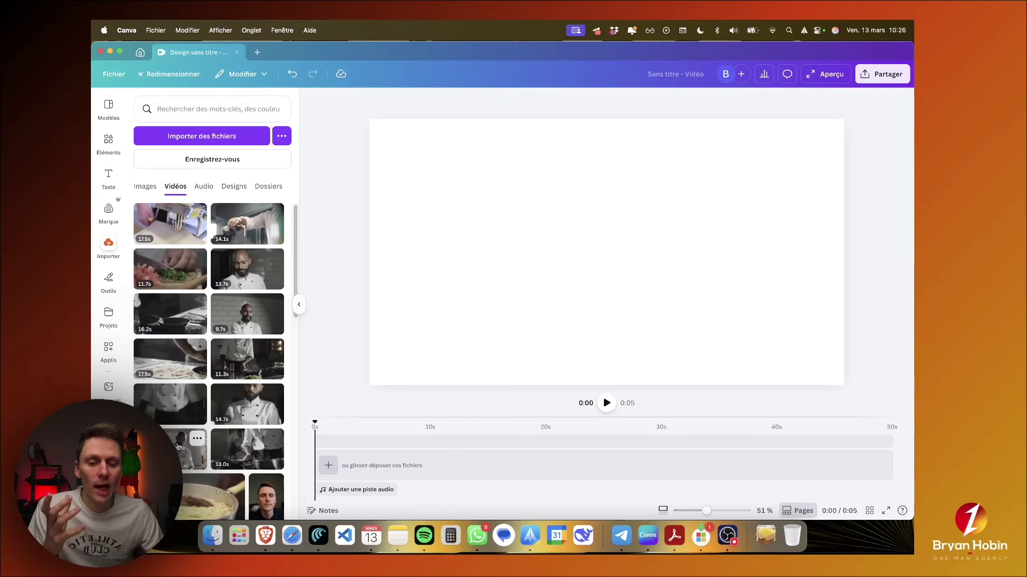
Step: Place the uploaded 10.4 s chef clip at the start of the main video track
left_click_drag(165, 457, 361, 472)
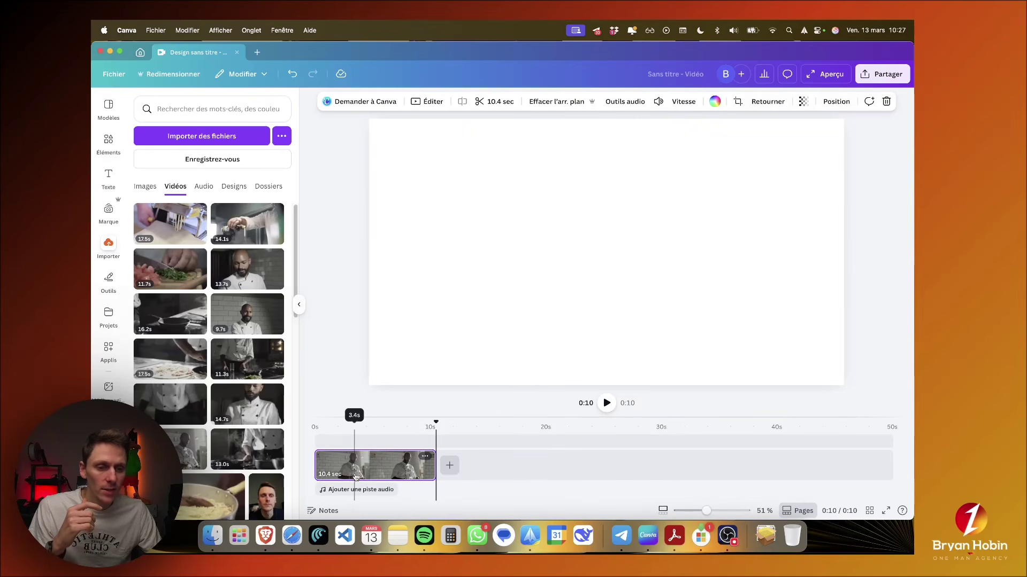
Step: Play the chef clip from the start of the timeline and pause at about 0:08
left_click(337, 430)
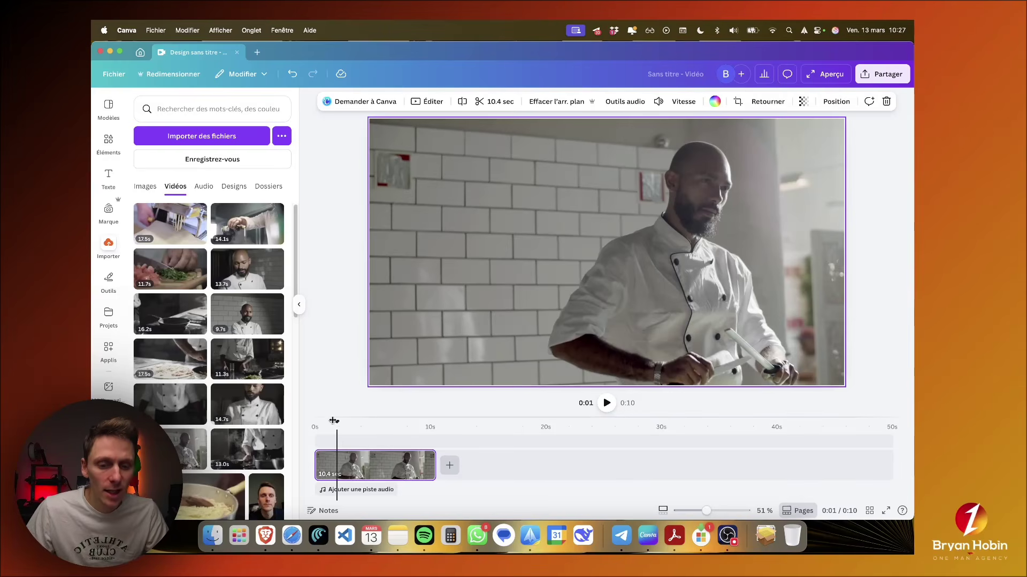
left_click_drag(336, 422, 314, 422)
left_click(605, 405)
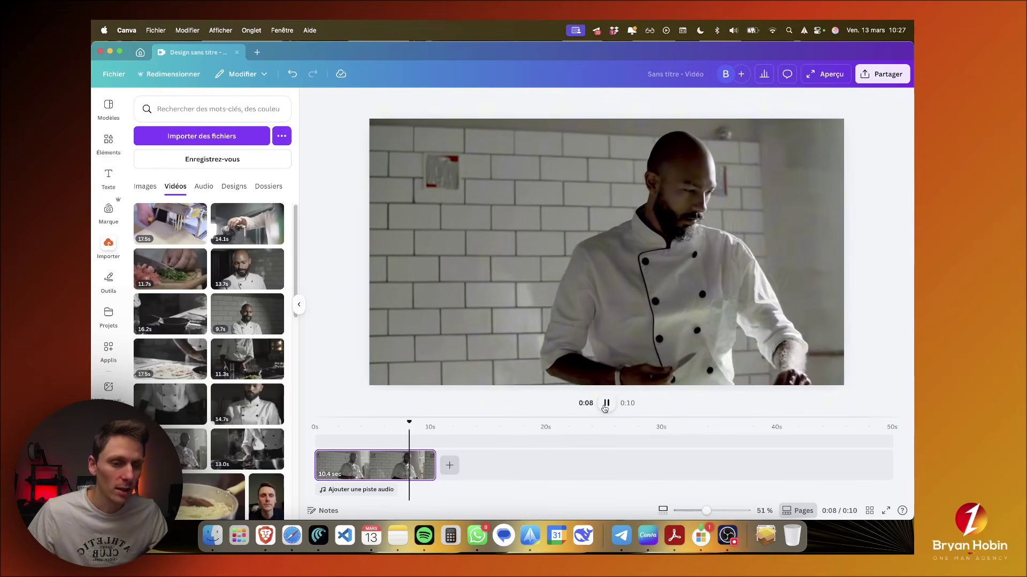
left_click(606, 405)
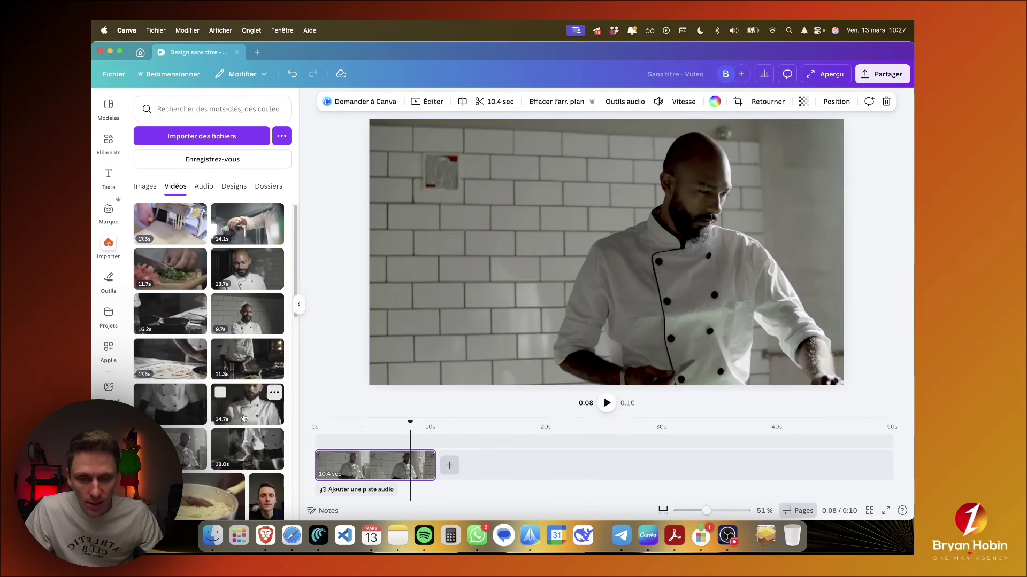
Step: Append the 13.0 s and 16.2 s cooking clips after the chef clip and preview both on the timeline
left_click_drag(250, 415, 454, 468)
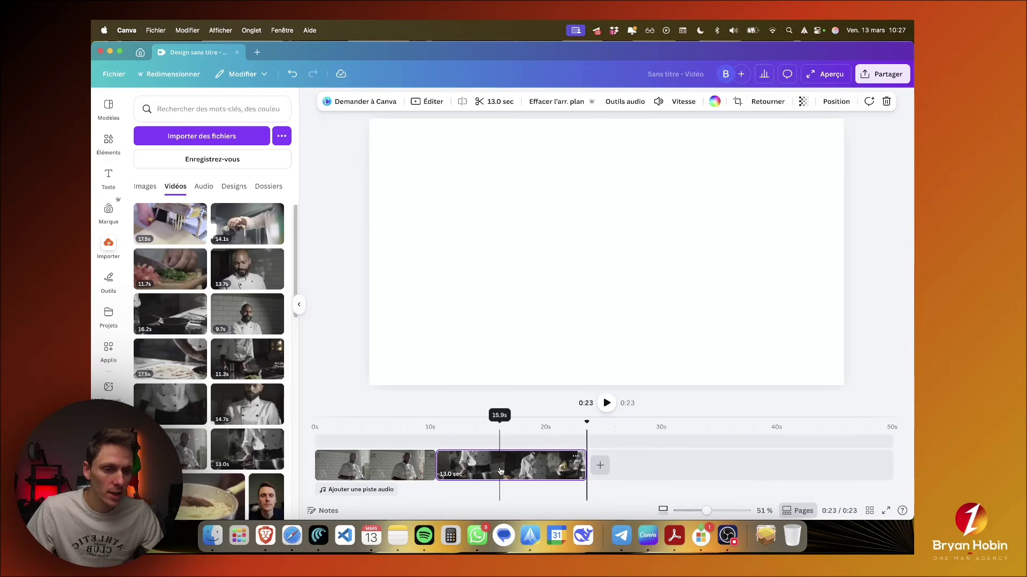
left_click(463, 437)
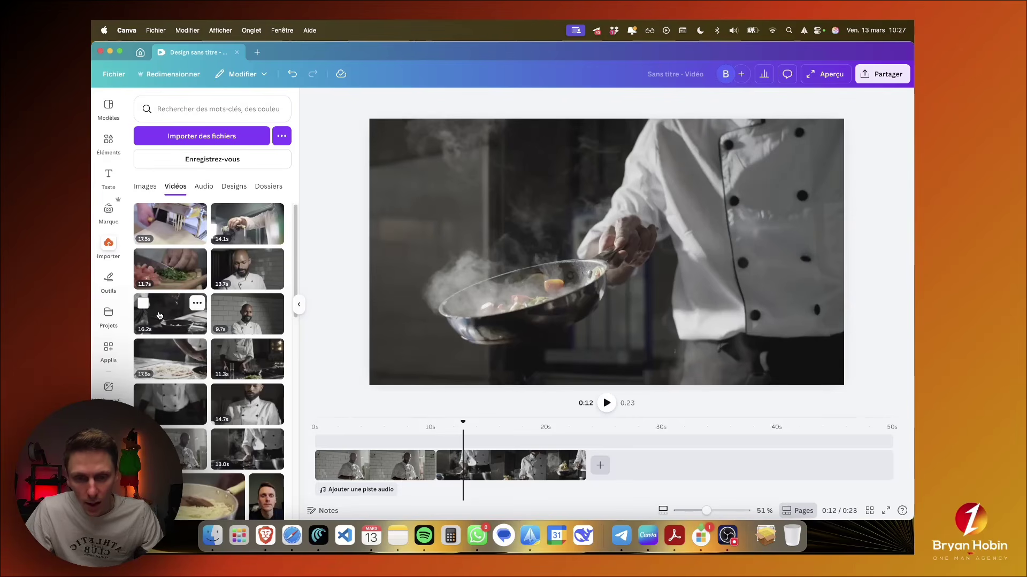
left_click_drag(159, 316, 594, 472)
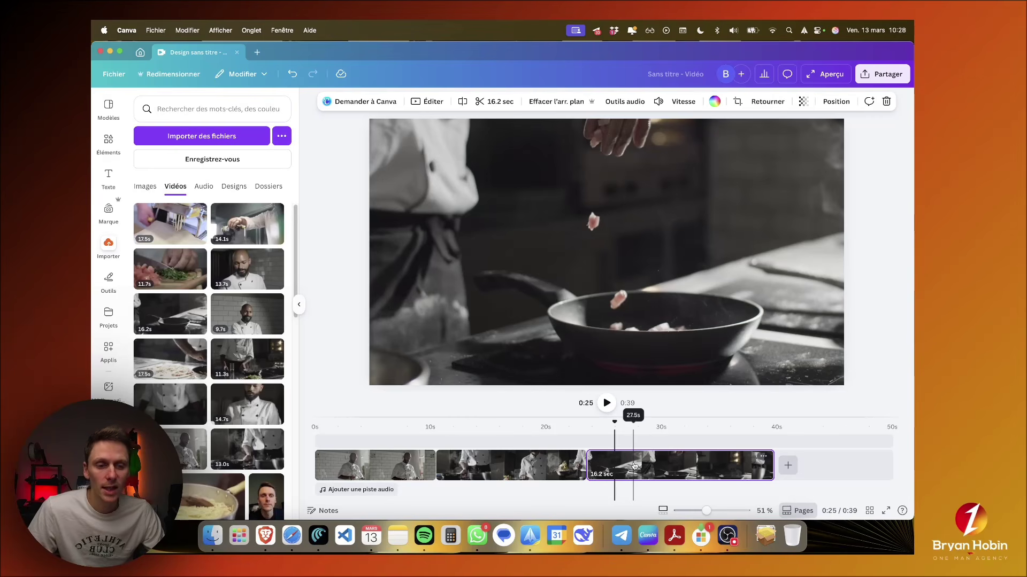
left_click(525, 436)
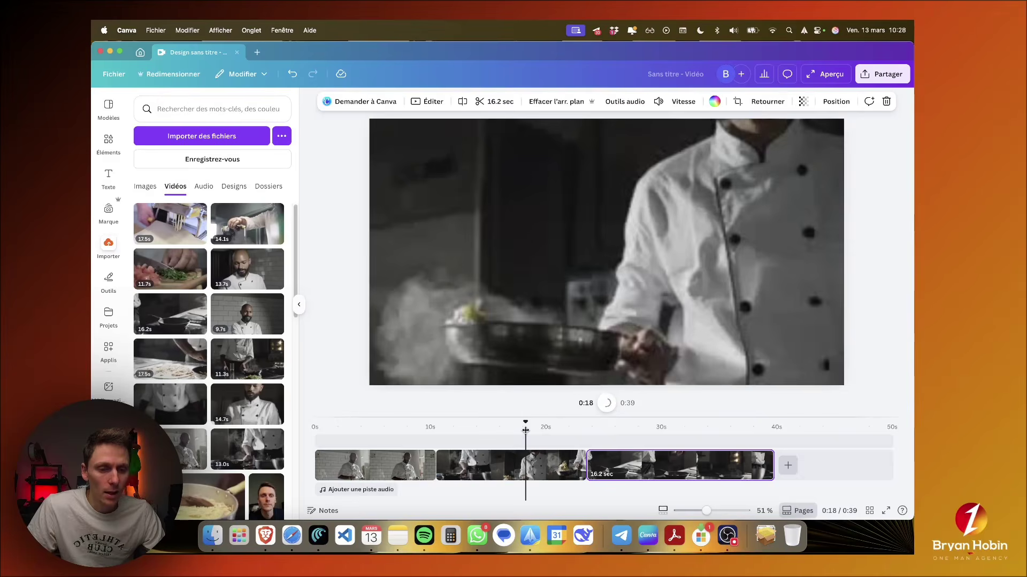
left_click(626, 424)
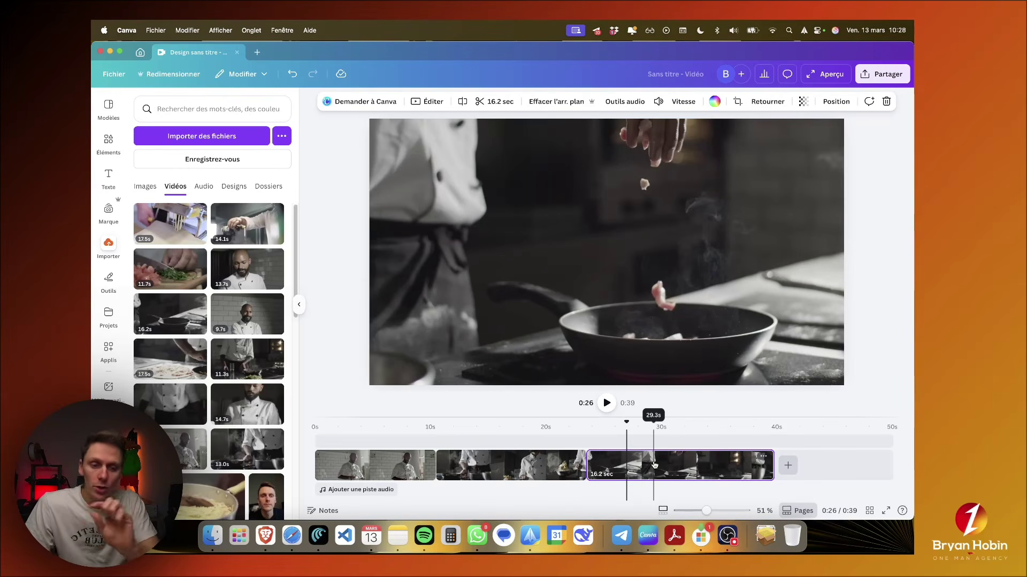
Step: Move the 16.2 s clip between the first clip and the 13.0 s clip and preview the new order
left_click_drag(654, 465, 488, 457)
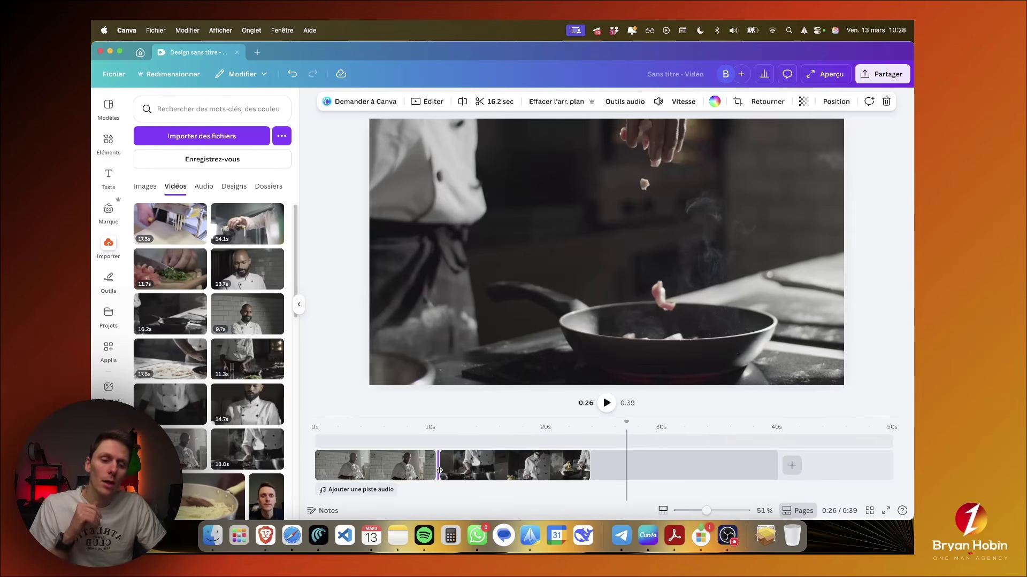
left_click_drag(440, 471, 440, 471)
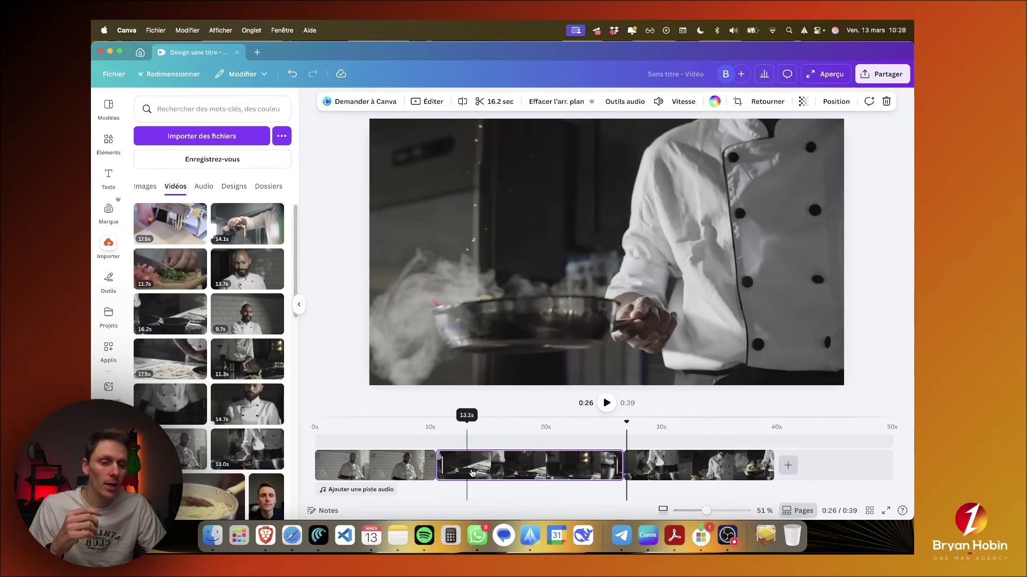
left_click(438, 423)
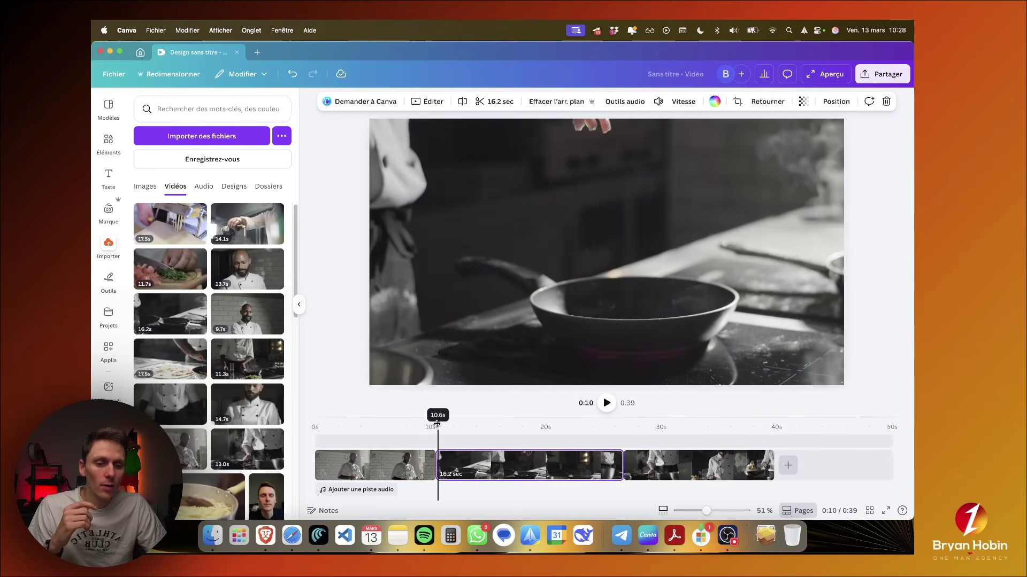
left_click_drag(437, 423, 468, 423)
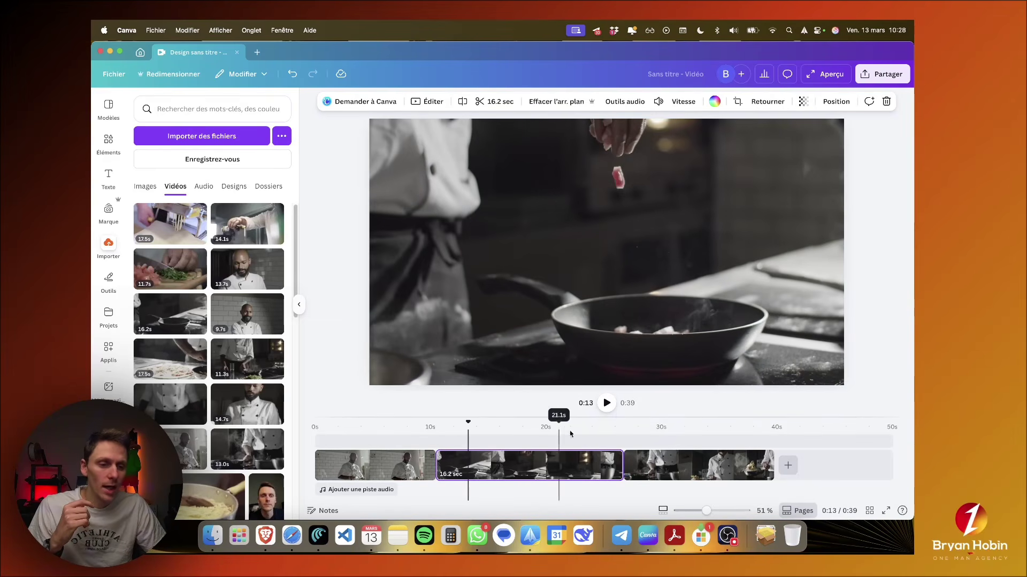
left_click_drag(625, 427, 670, 429)
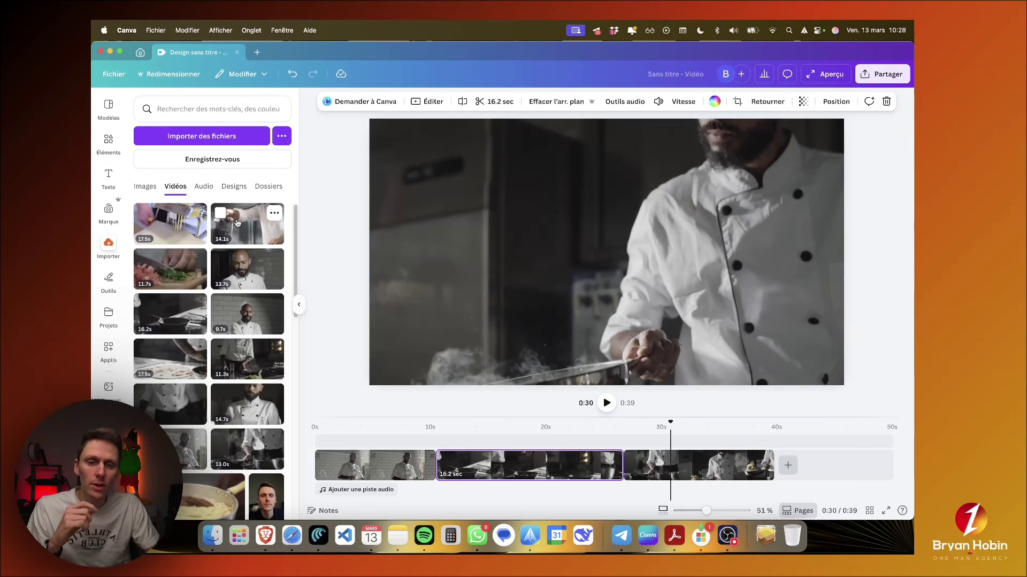
Step: Insert the 14.1 s pouring clip between the 16.2 s and 13.0 s clips and play the joins around it
left_click_drag(237, 223, 624, 470)
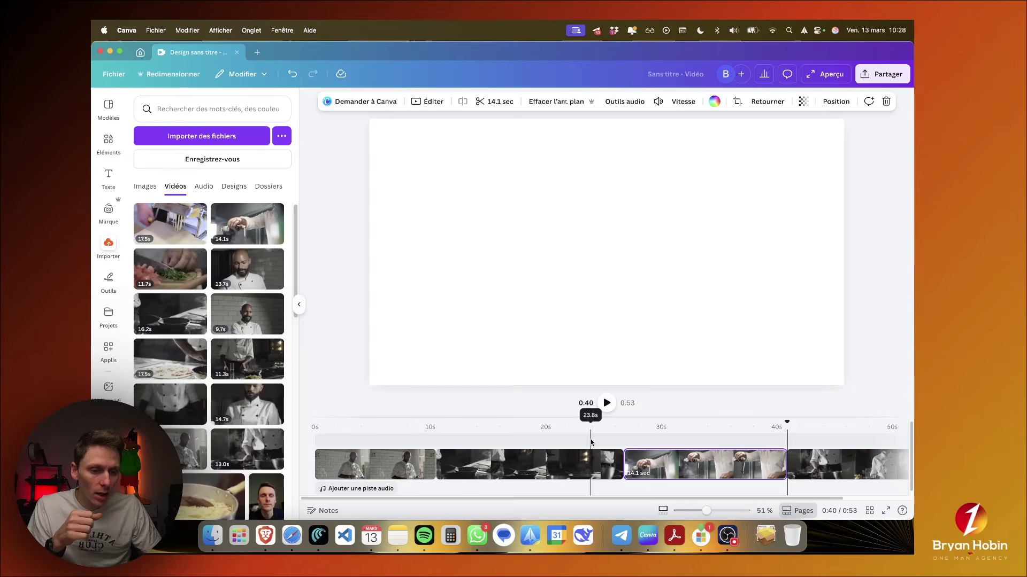
left_click(610, 425)
key("space")
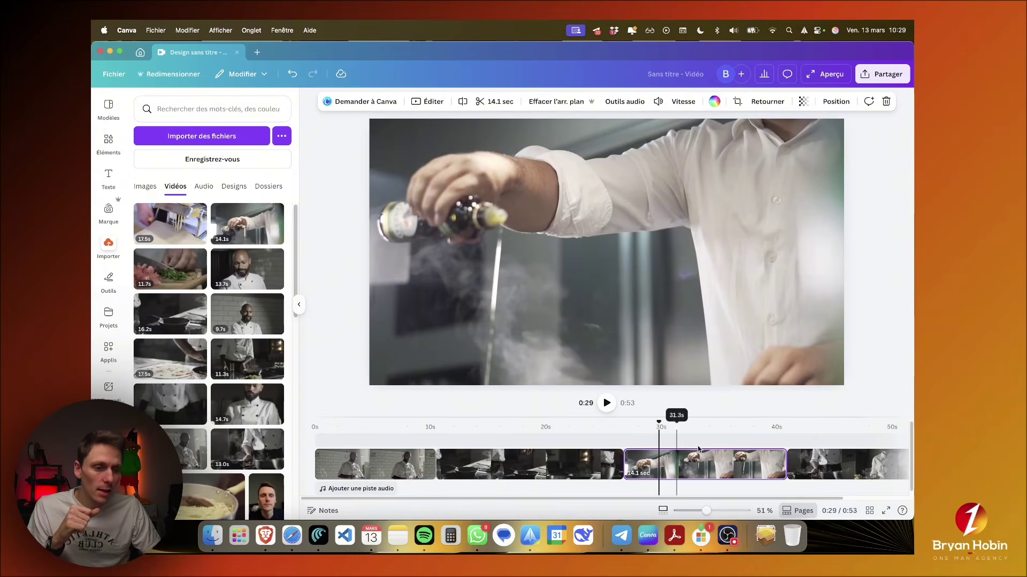
left_click(792, 426)
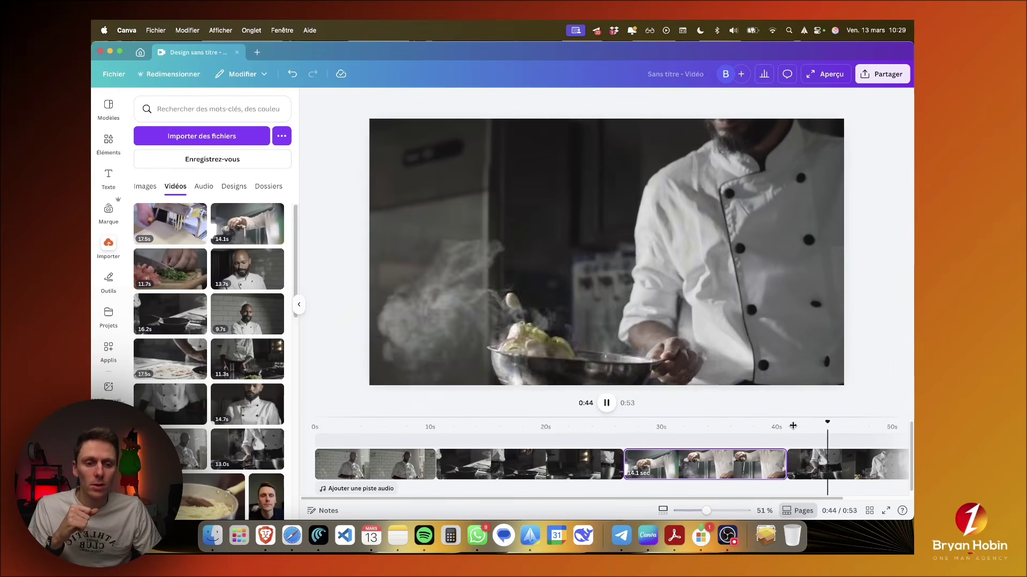
key("space")
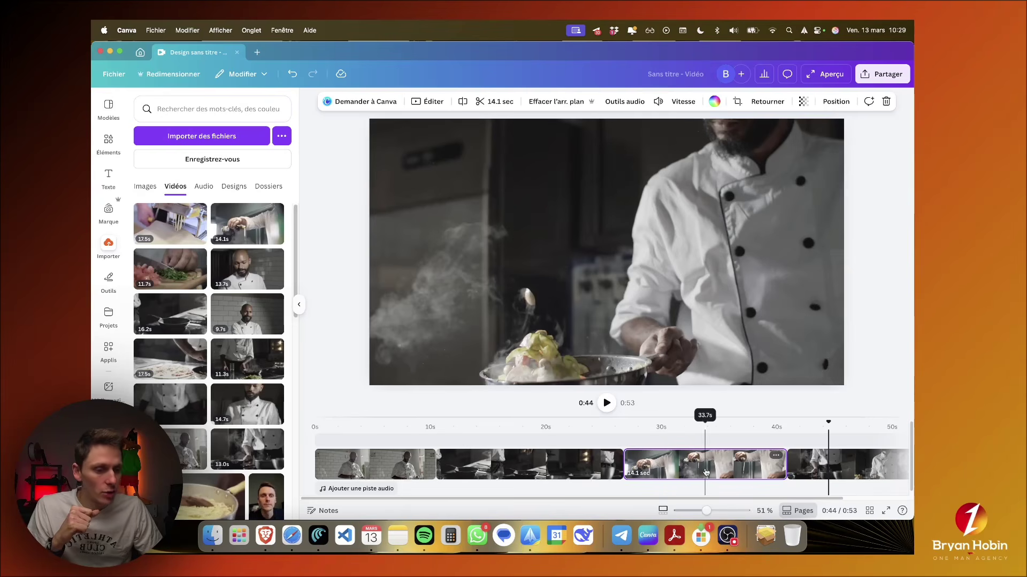
Step: Append the 8.6 s, 14.7 s, 17.5 s, 11.3 s and 9.7 s clips in that order to the end of the main track
scroll(705, 466, "right", 2)
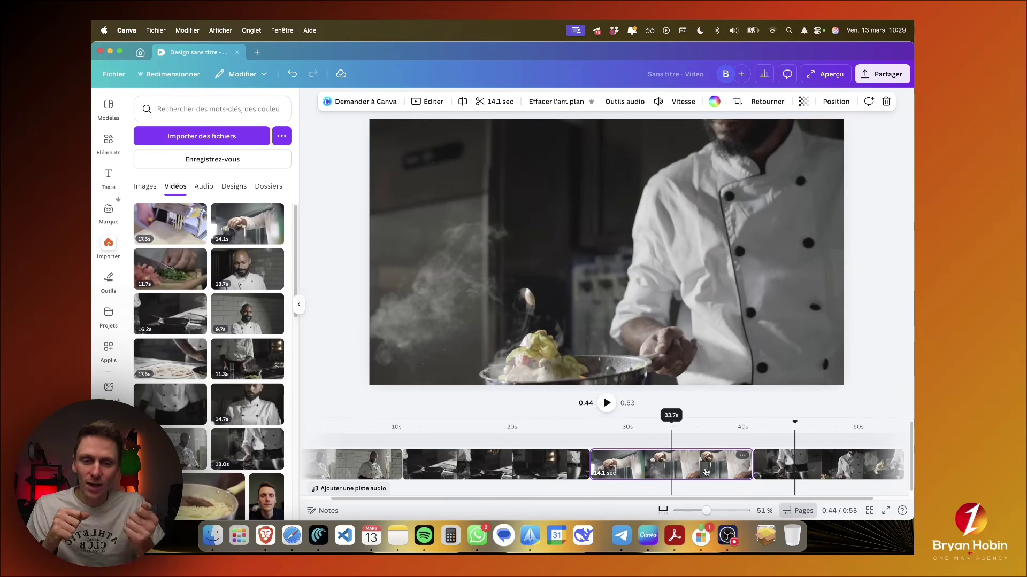
scroll(706, 470, "right", 2)
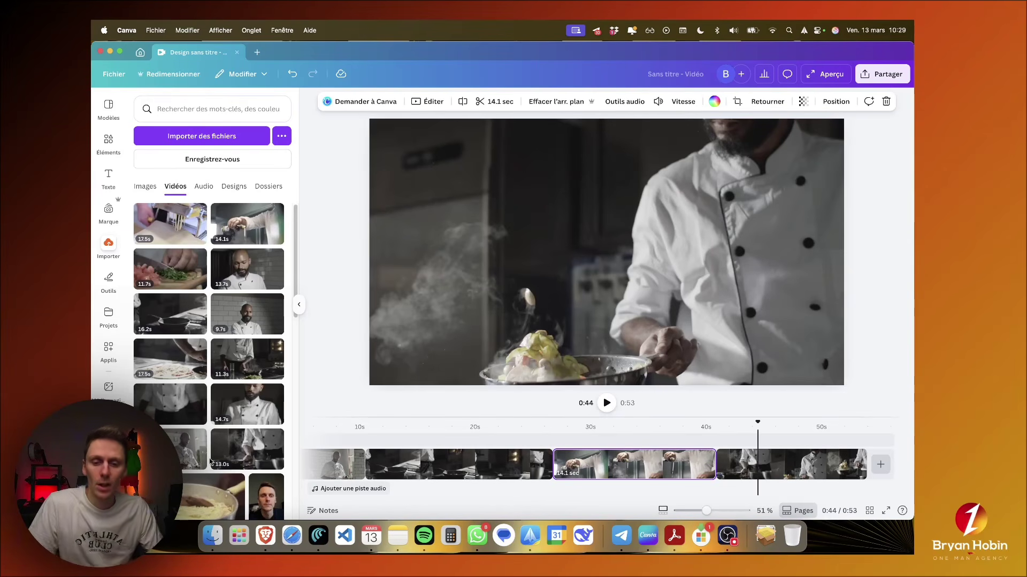
mouse_move(252, 405)
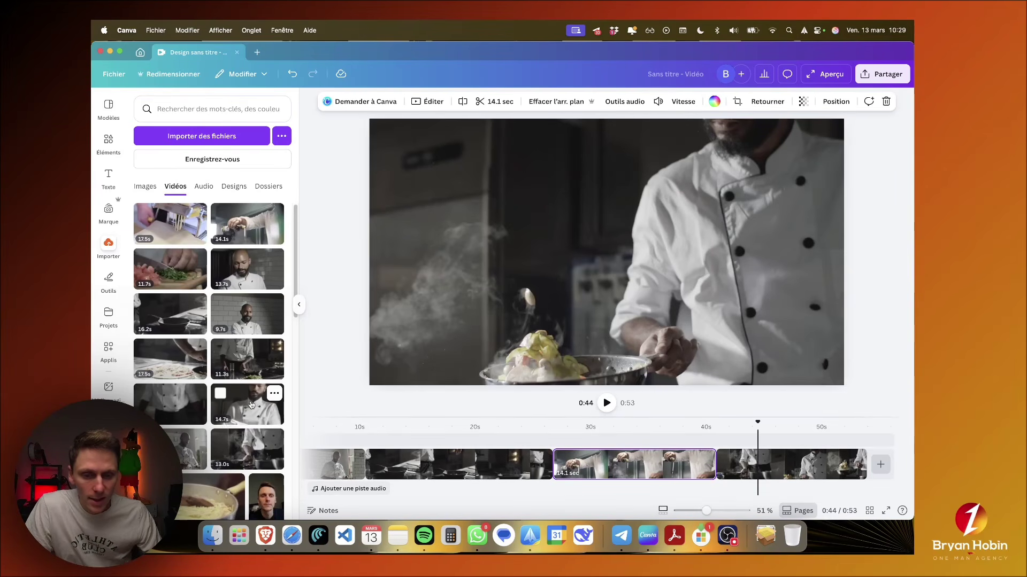
mouse_move(159, 408)
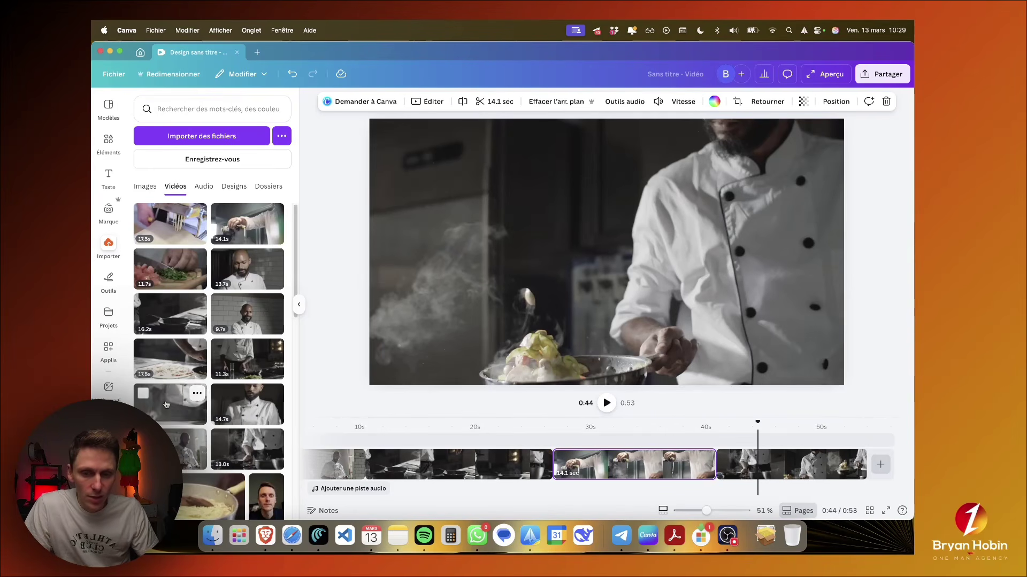
mouse_move(165, 404)
left_mouse_down()
mouse_move(893, 461)
mouse_move(868, 470)
left_mouse_up()
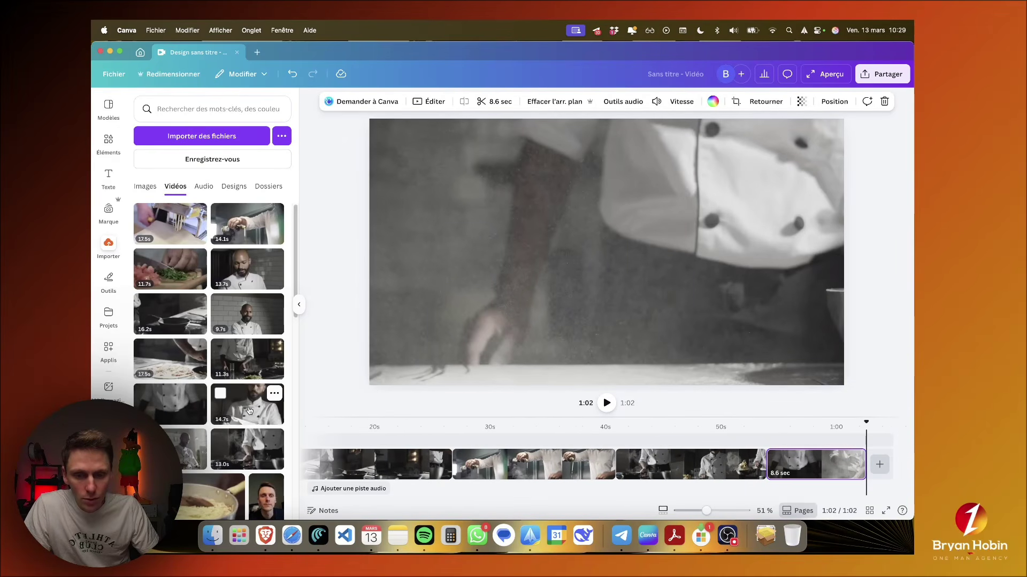
left_click_drag(243, 408, 864, 468)
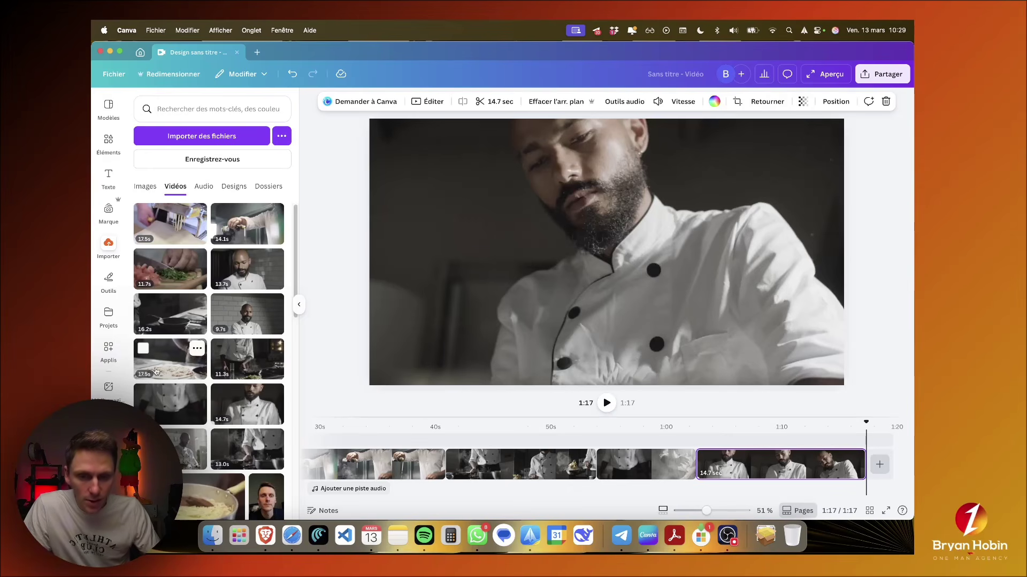
left_click_drag(152, 373, 867, 471)
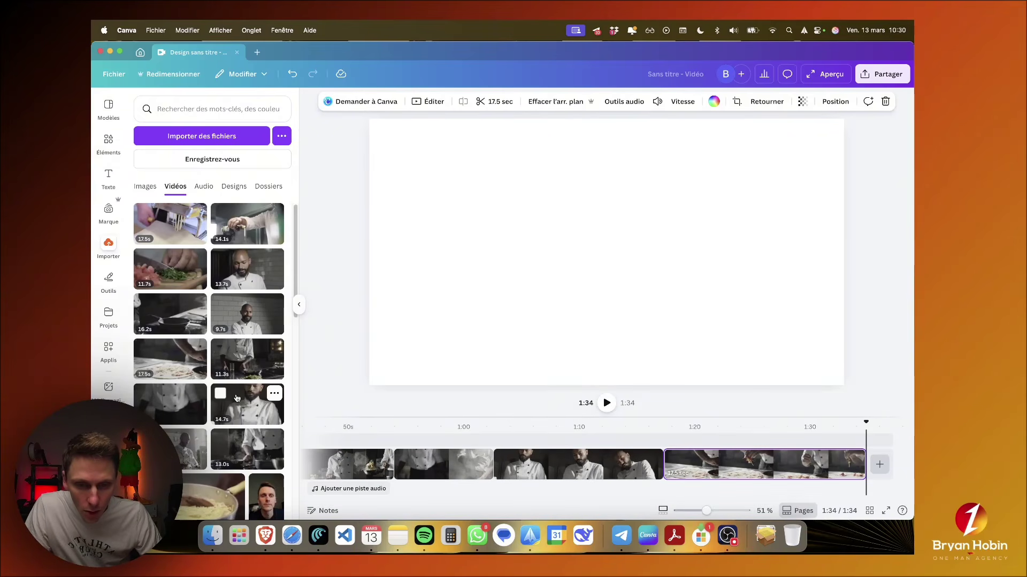
left_click(242, 362)
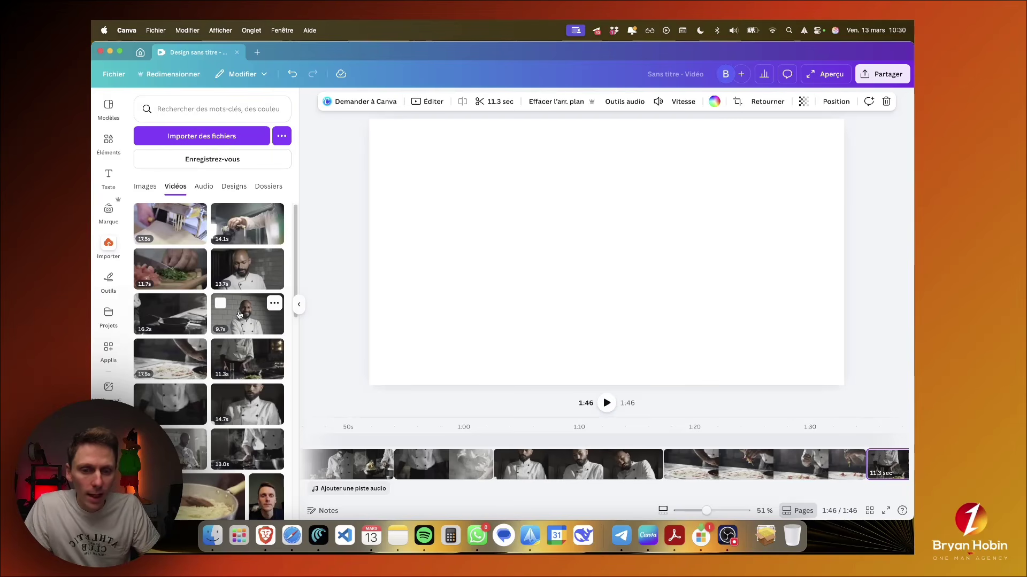
left_click_drag(239, 315, 864, 463)
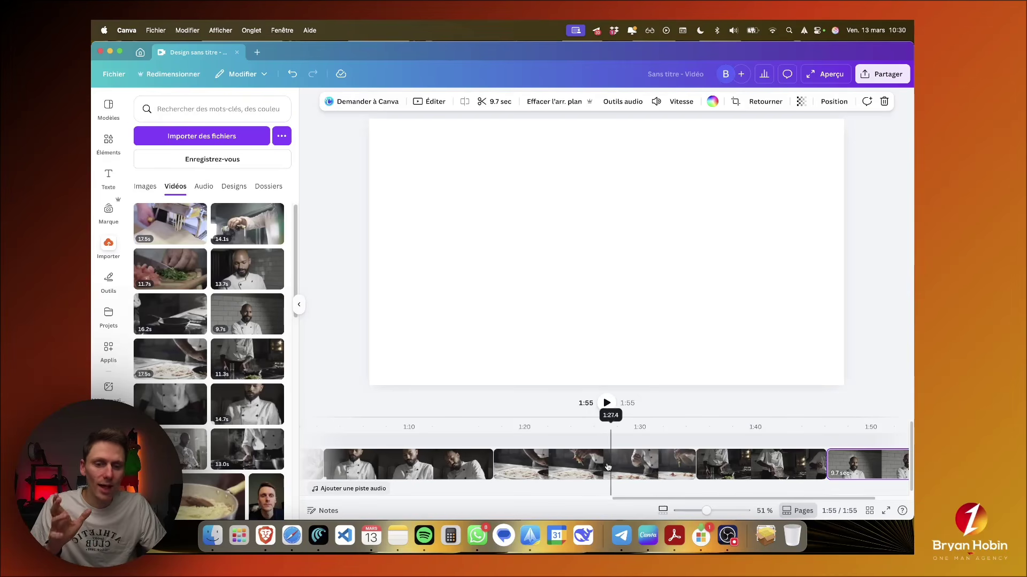
Step: Review the start of the timeline by scrubbing through the opening chef clip and playing part of the 16.2 s pan clip
scroll(565, 468, "left", 15)
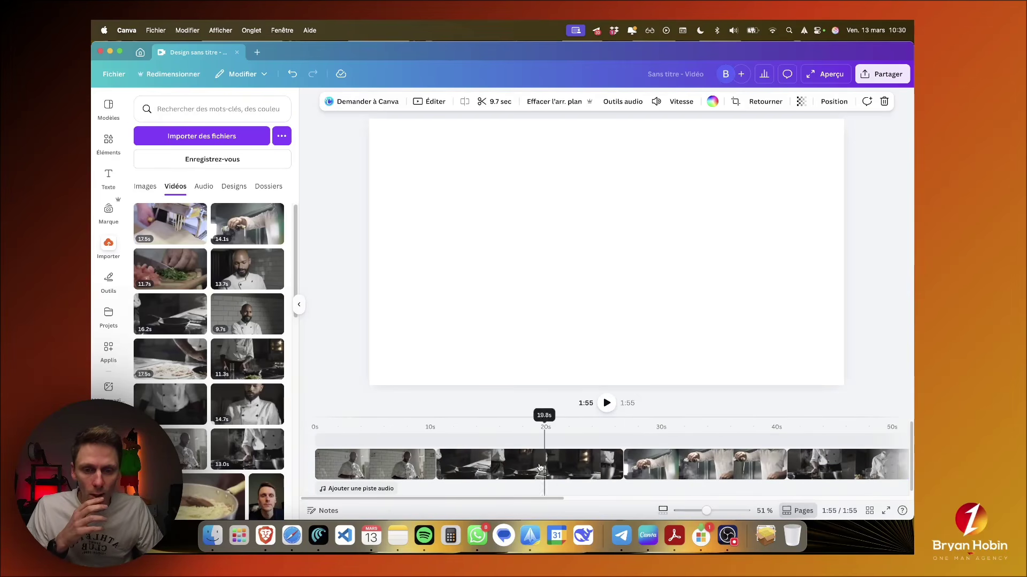
left_click(335, 428)
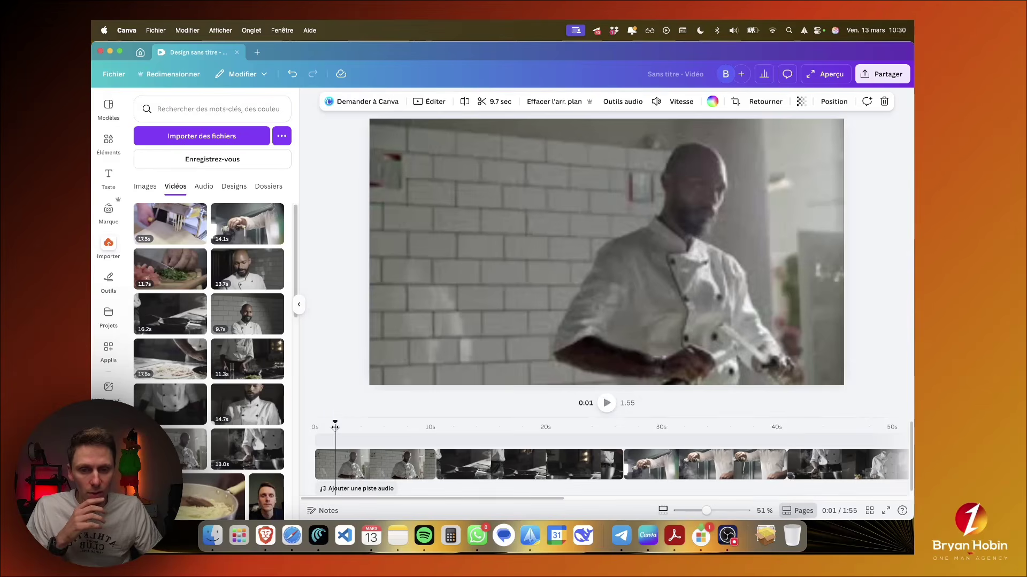
left_click(310, 428)
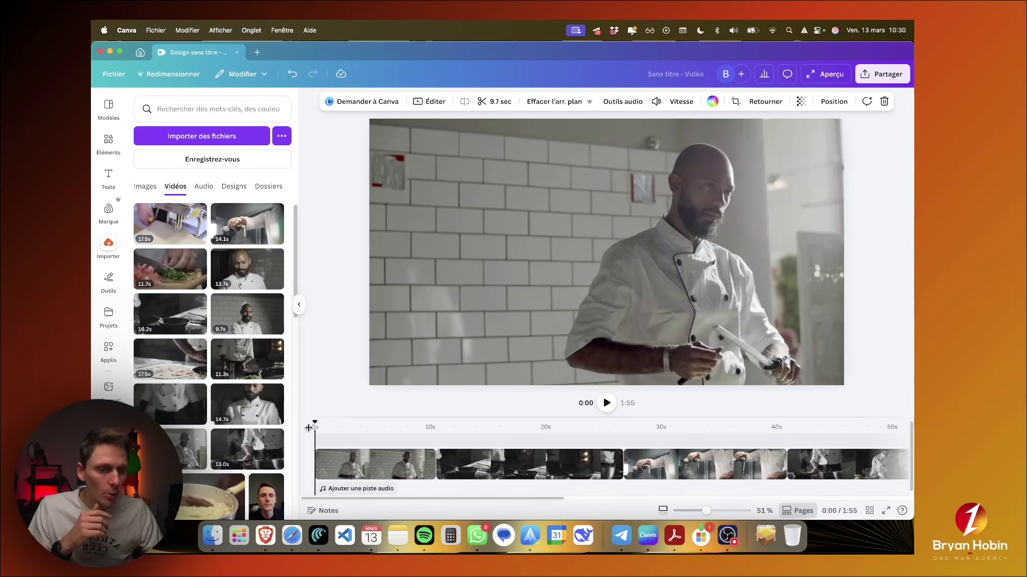
left_click_drag(316, 425, 467, 426)
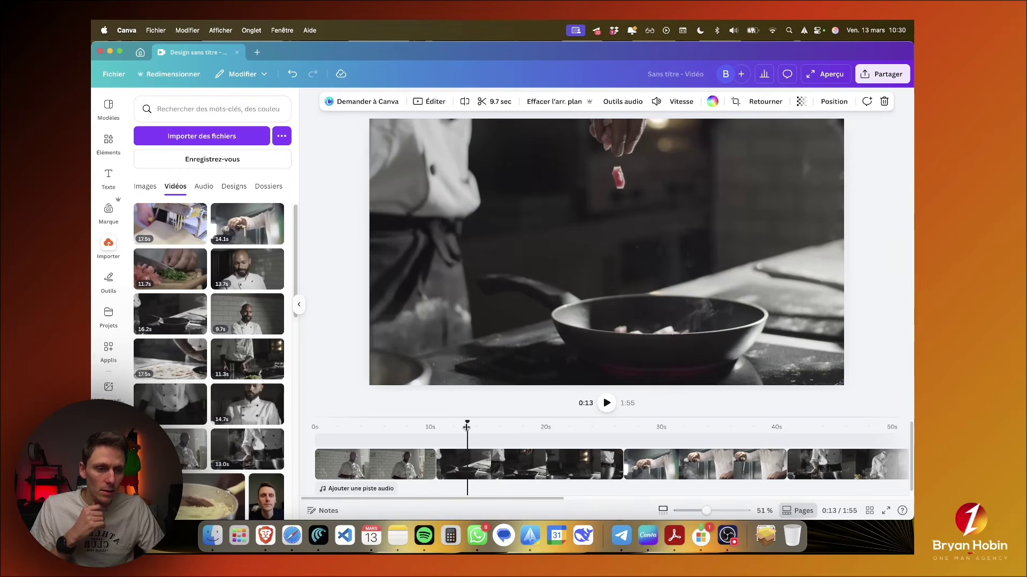
key("space")
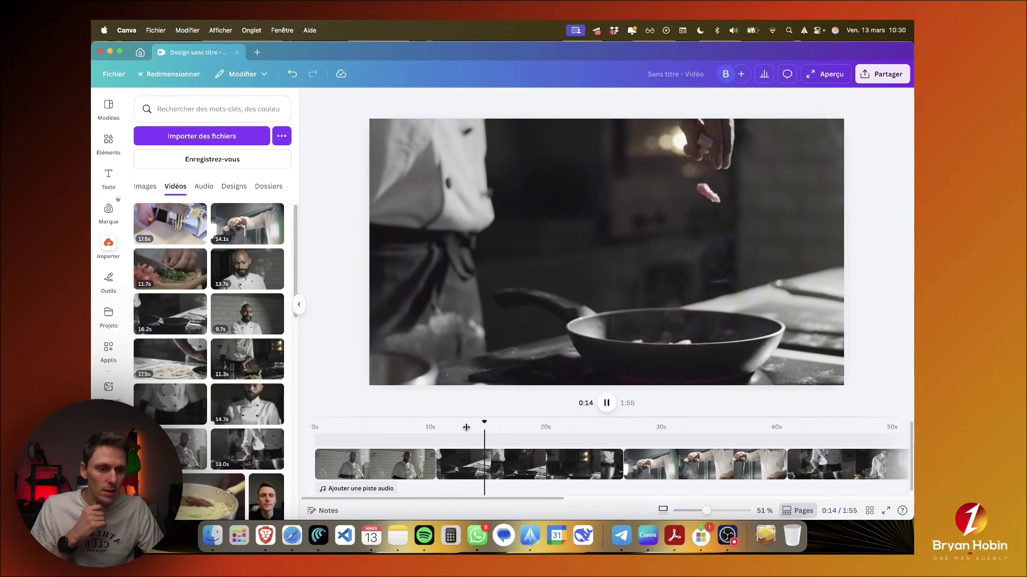
key("space")
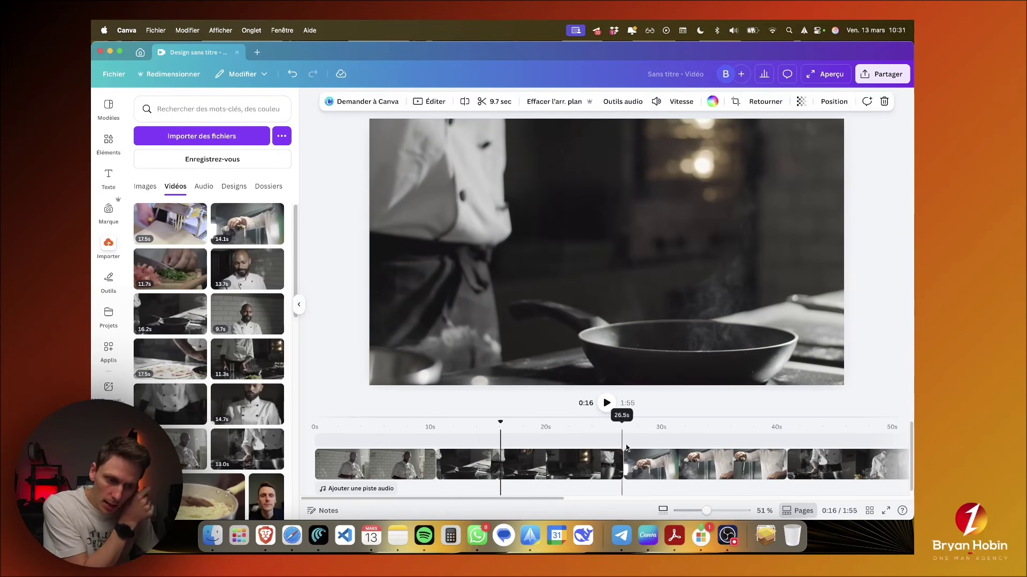
Step: Preview the rest of the sequence from the pouring clip through the pizza clip to check the clip order
key("space")
left_click(642, 435)
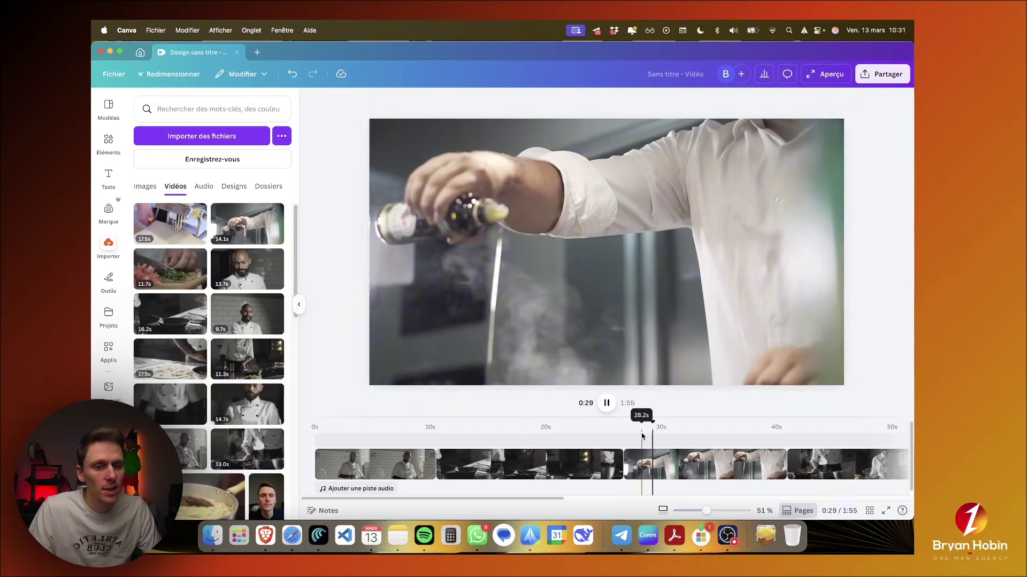
left_click(787, 431)
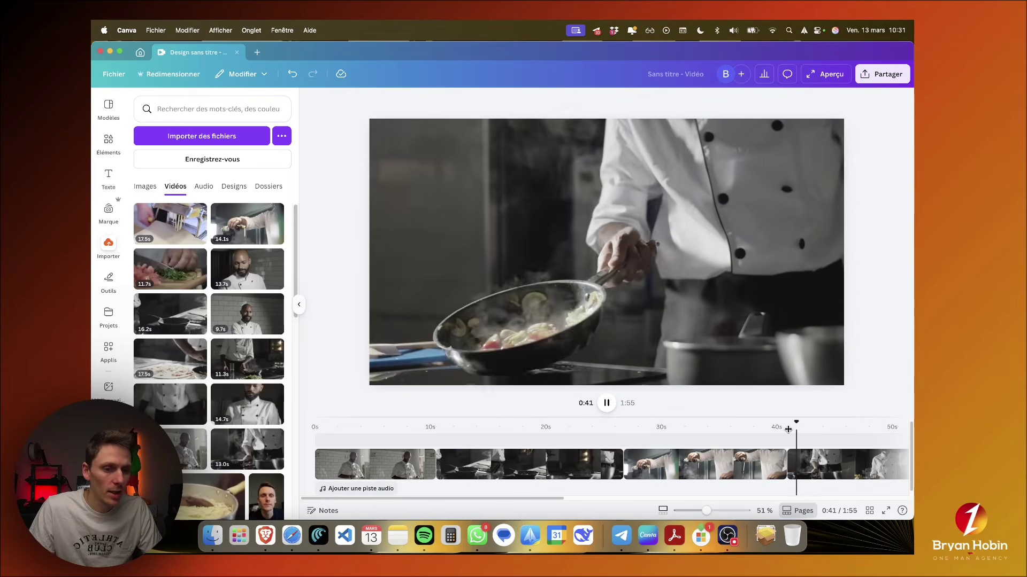
scroll(768, 447, "right", 10)
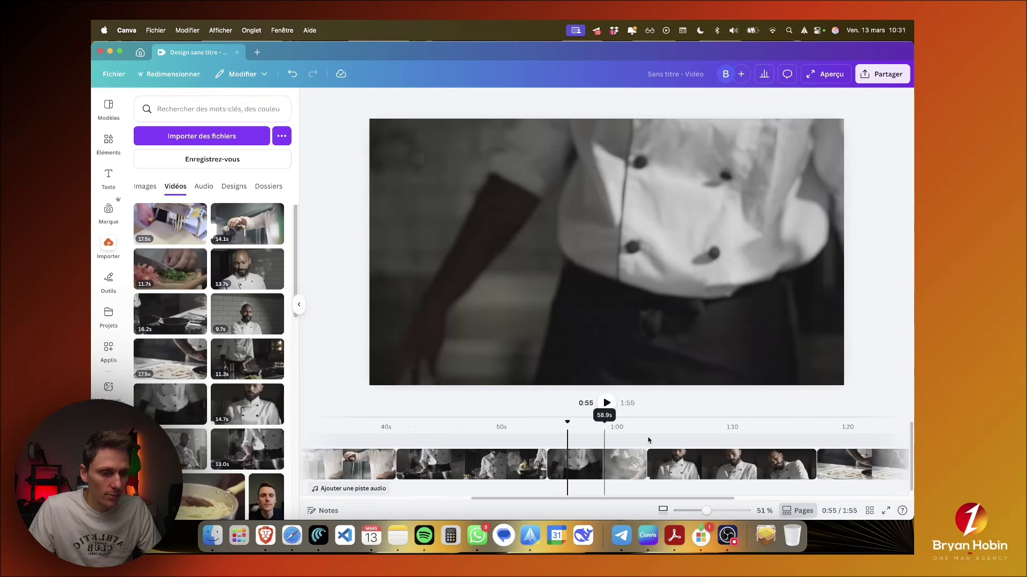
left_click(736, 424)
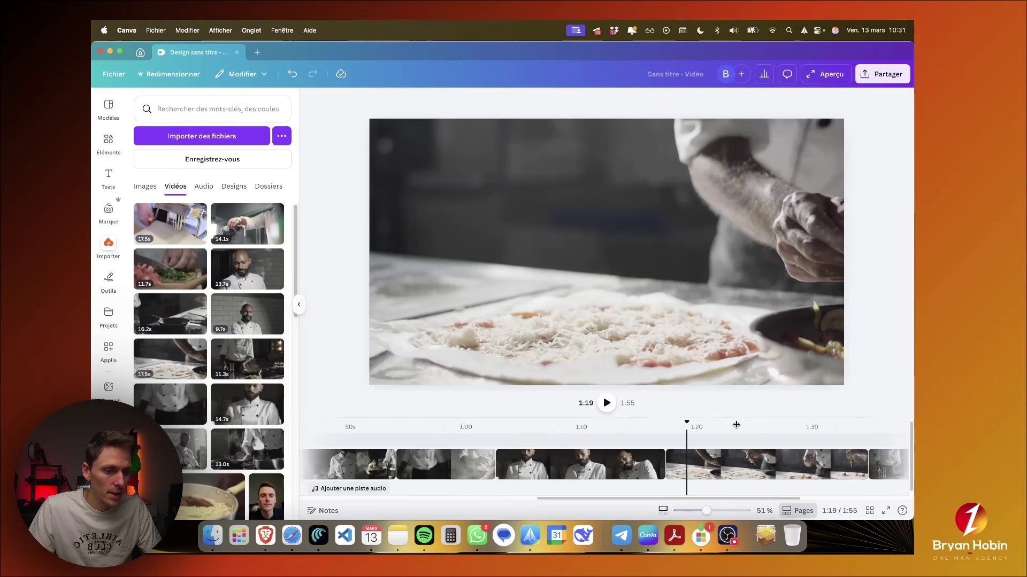
scroll(706, 444, "right", 6)
scroll(676, 435, "left", 15)
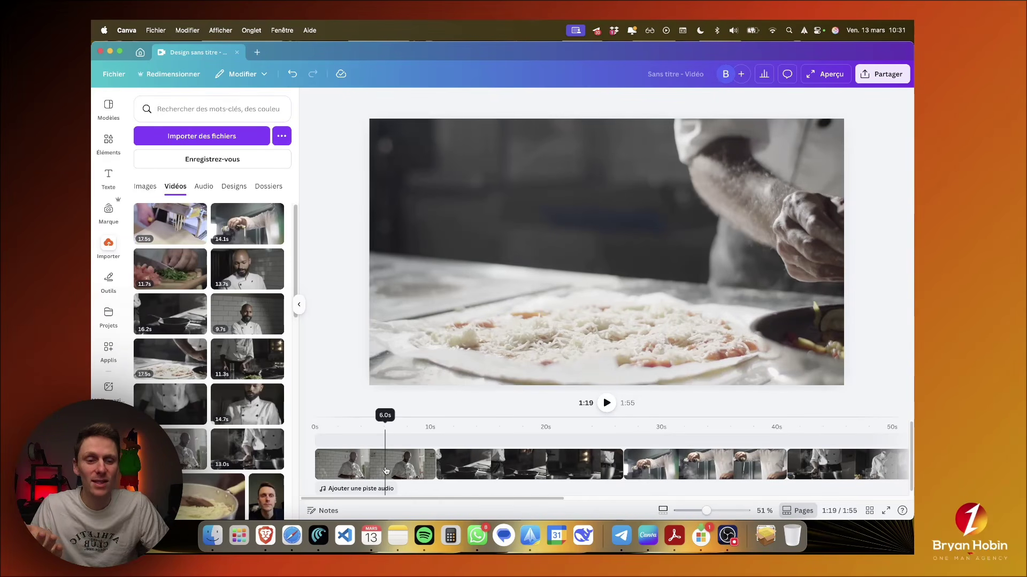
Step: Search the audio elements for "epic inspiration" and replace the music track with the 2:13 Epic Inspiration version, starting at 0 s
left_click(110, 145)
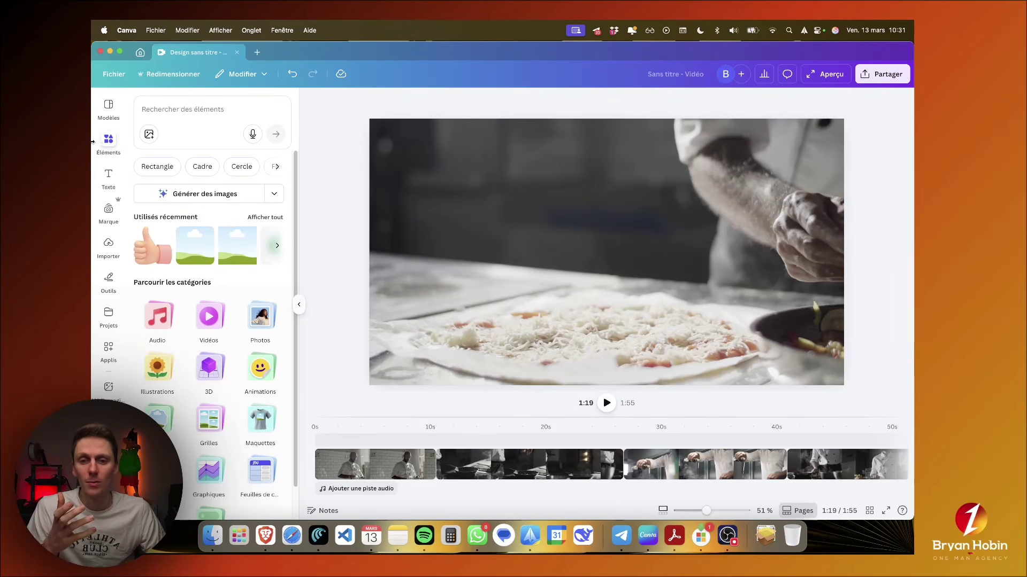
left_click(178, 113)
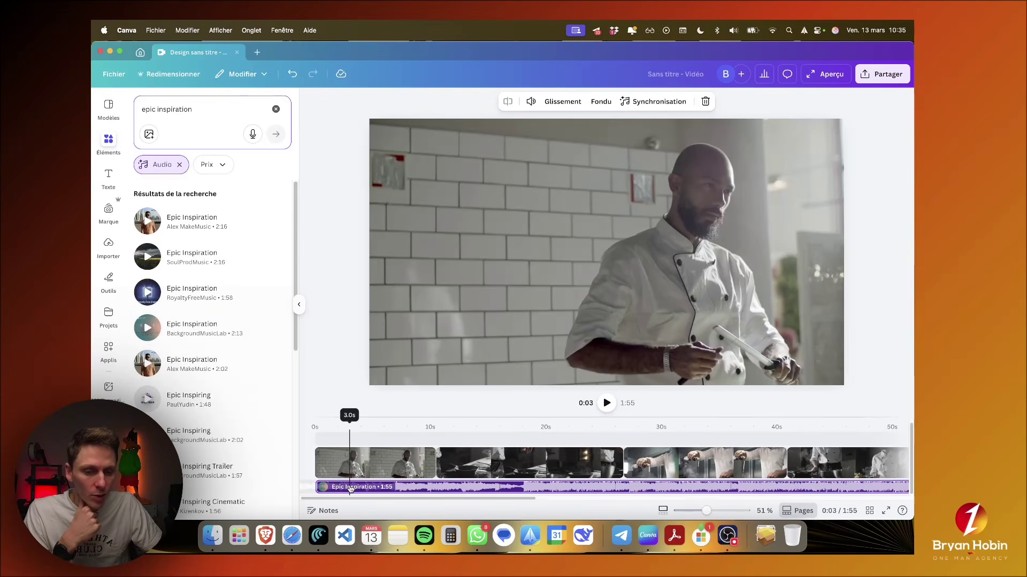
key("Delete")
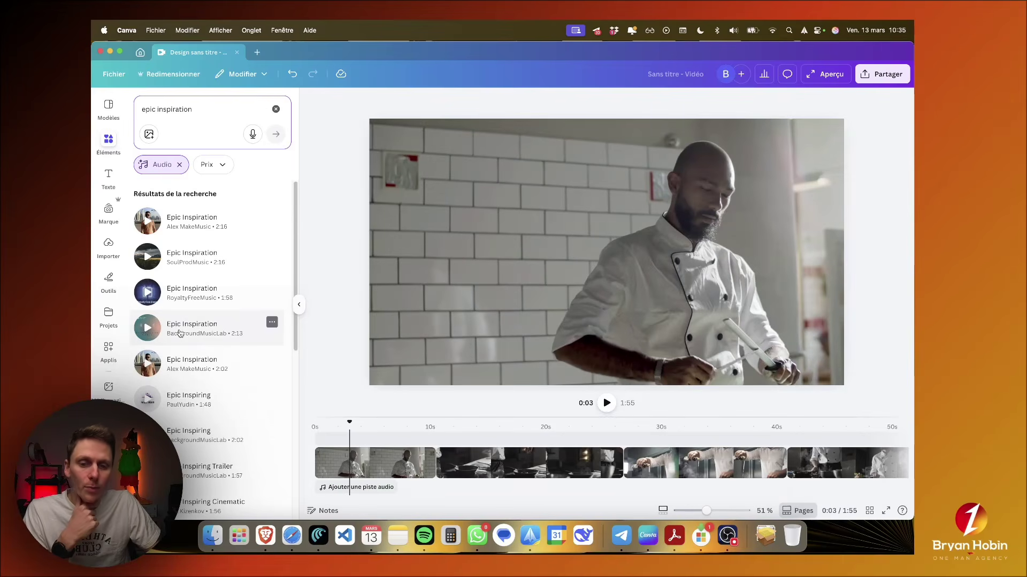
left_click_drag(179, 334, 325, 491)
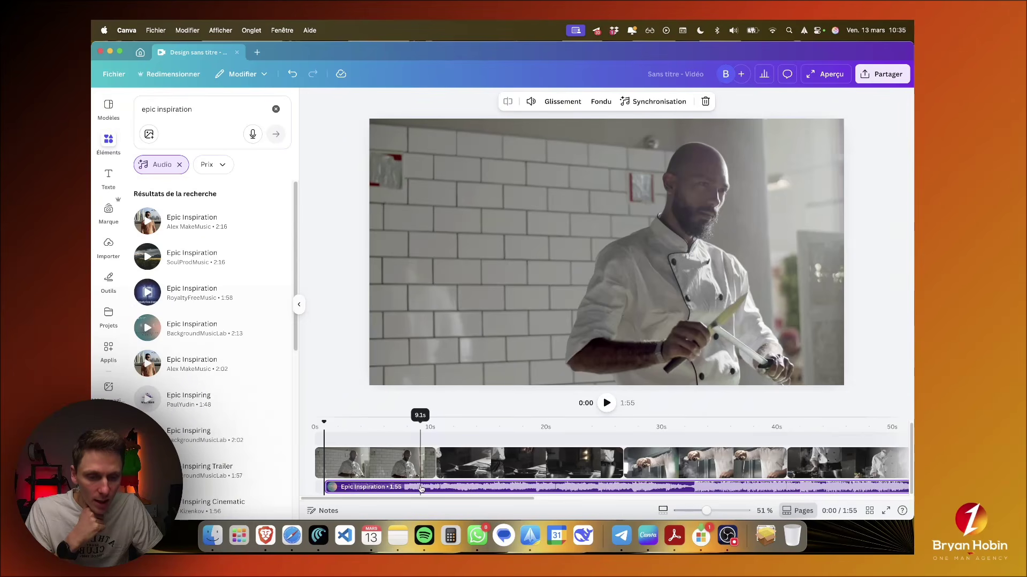
left_click_drag(421, 489, 411, 489)
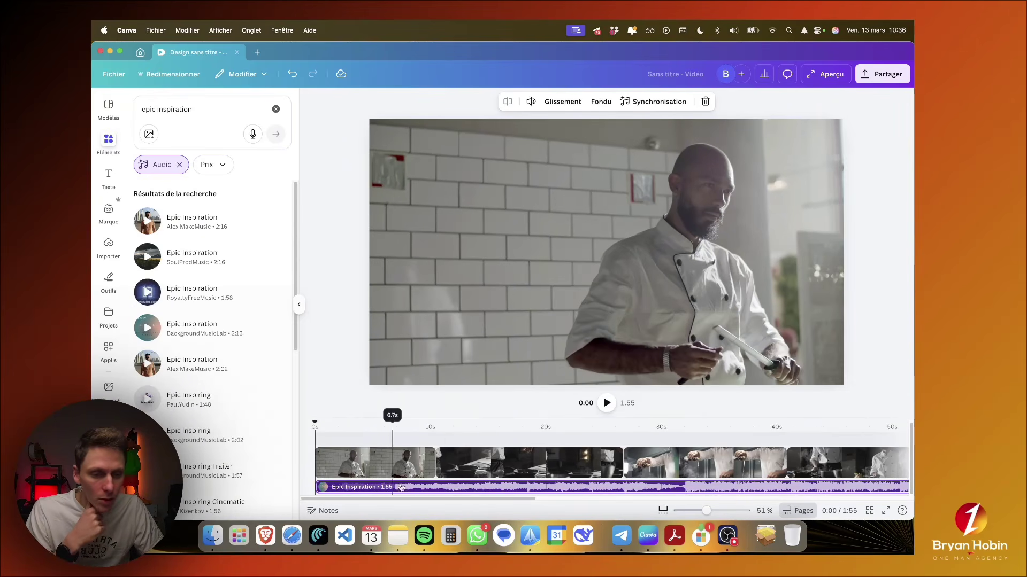
scroll(401, 487, "right", 15)
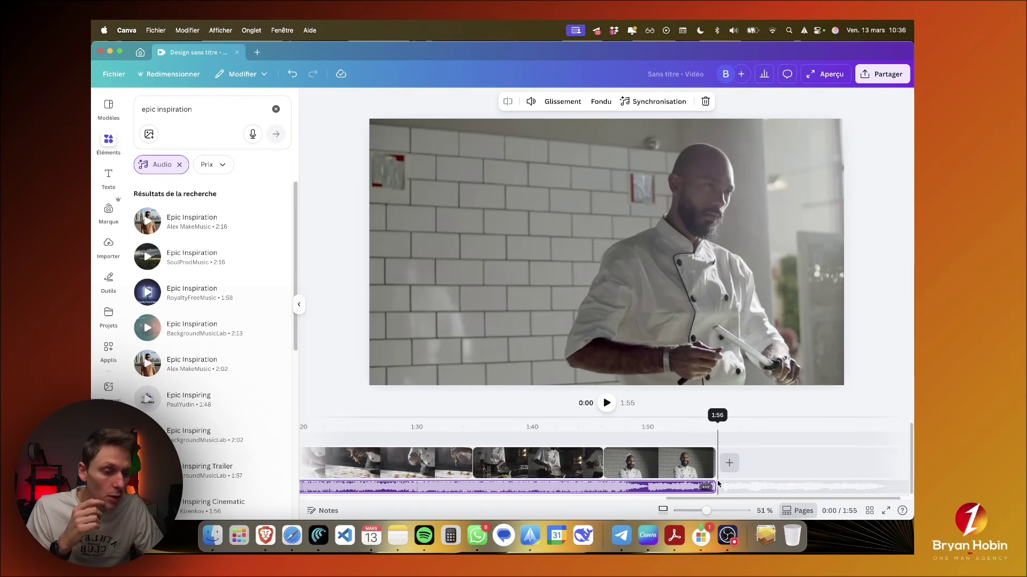
scroll(493, 470, "left", 15)
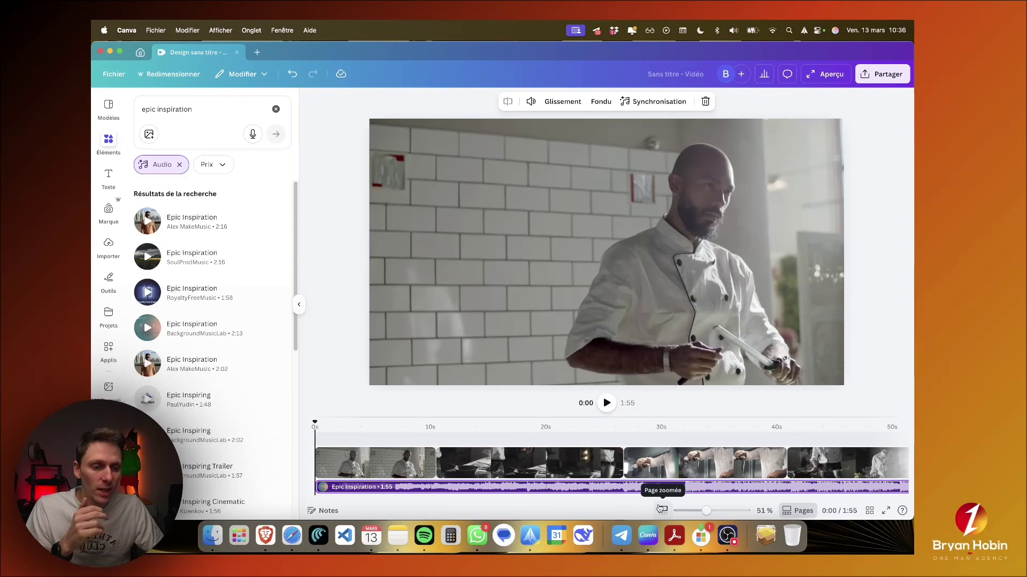
Step: Set the volume of the Epic Inspiration music track to 20
left_click(529, 104)
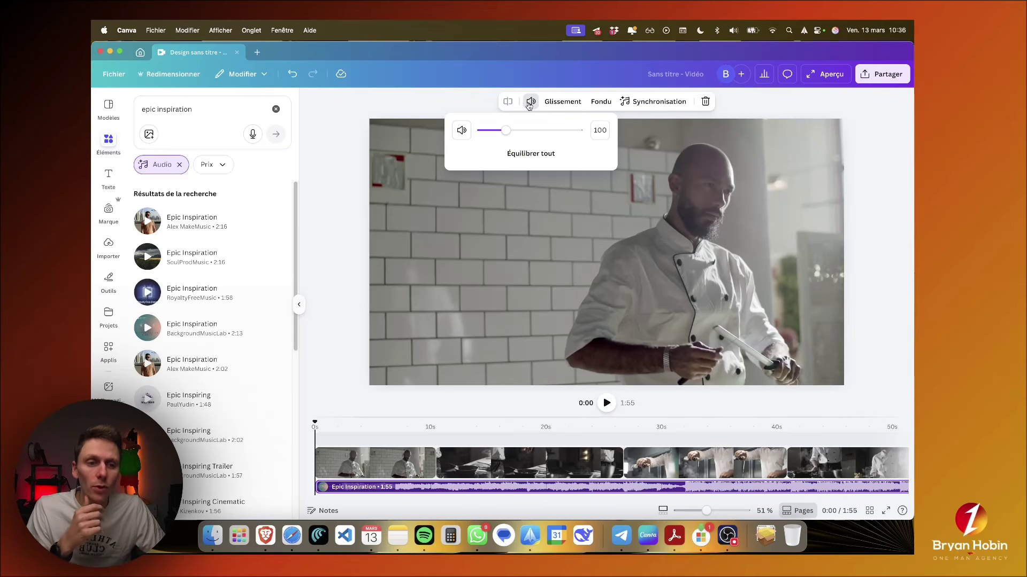
left_click_drag(506, 132, 486, 134)
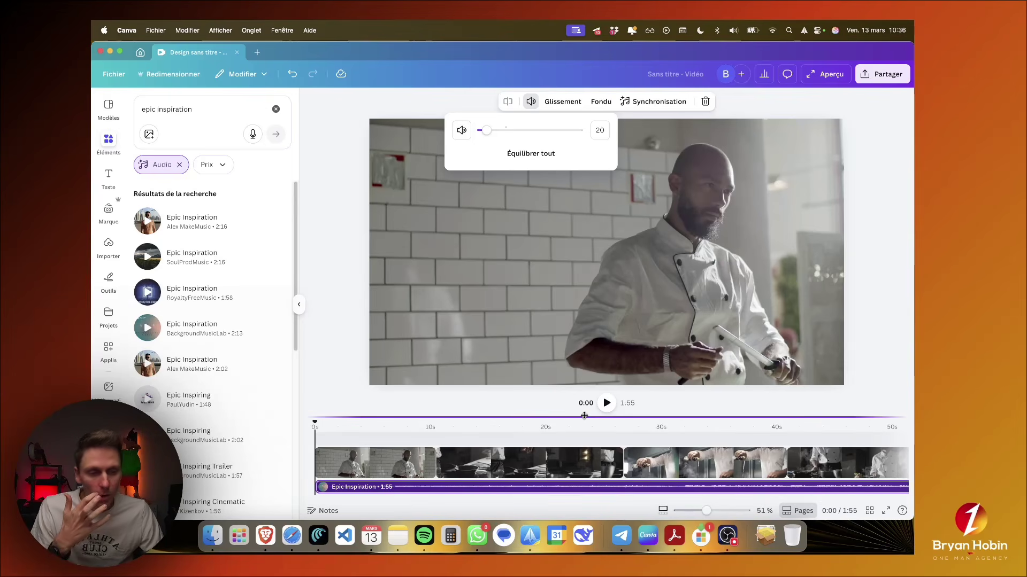
left_click(491, 405)
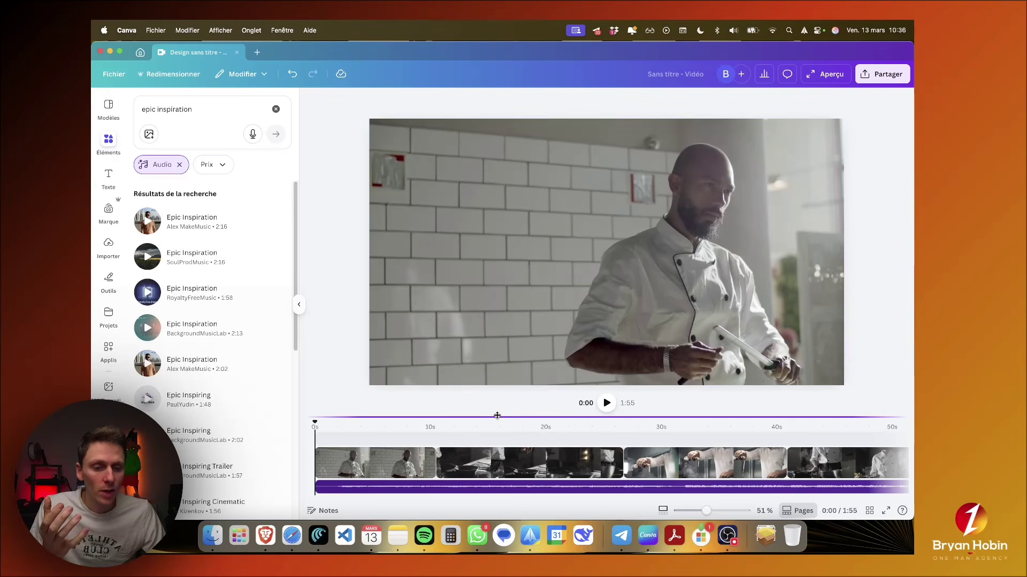
Step: Enlarge the timeline area with canvas zoom at 40% and timeline zoom at 191%, and collapse the elements library
left_click_drag(496, 415, 505, 354)
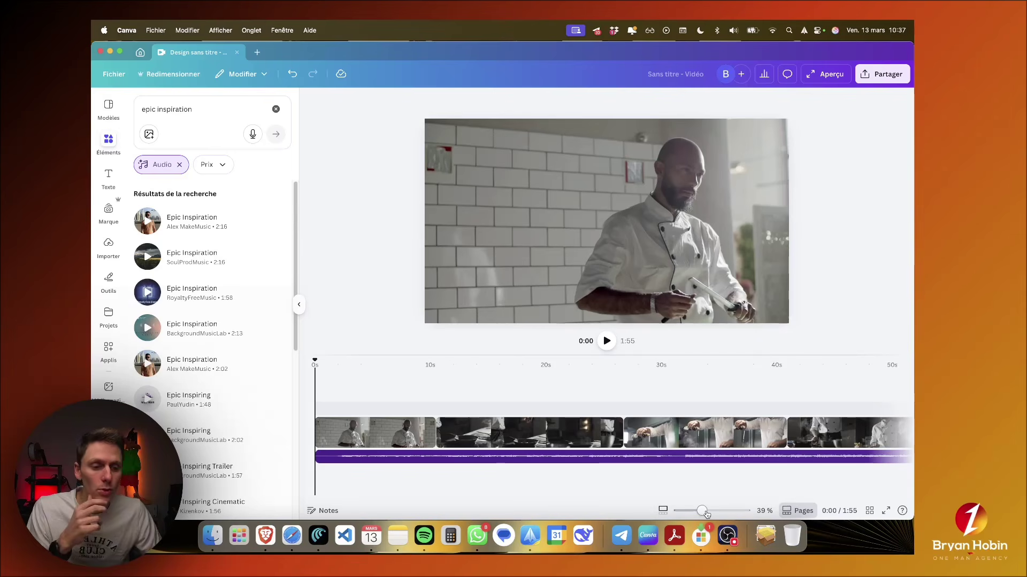
mouse_move(706, 514)
left_mouse_down()
mouse_move(717, 514)
mouse_move(702, 514)
left_mouse_up()
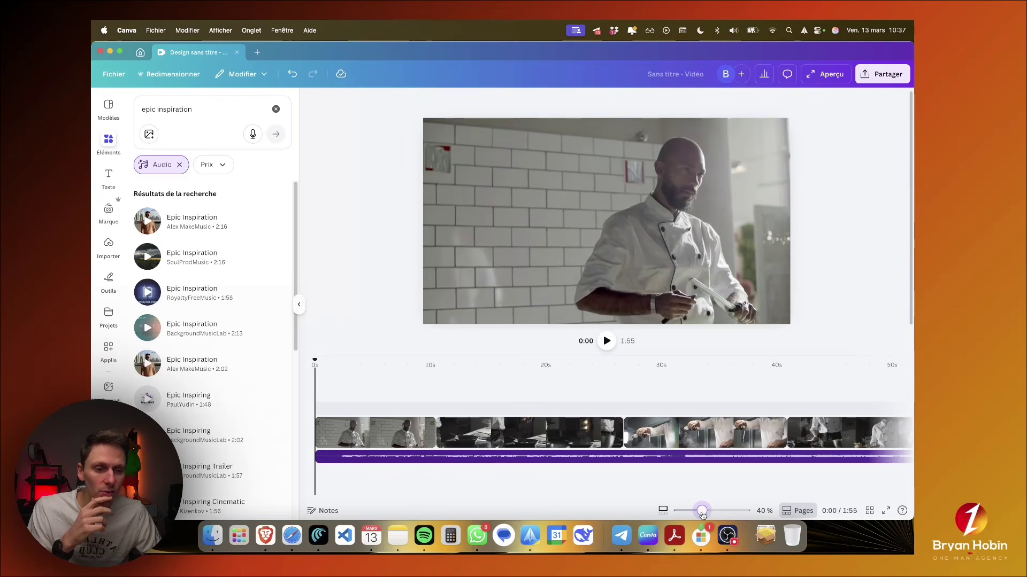
left_click(663, 511)
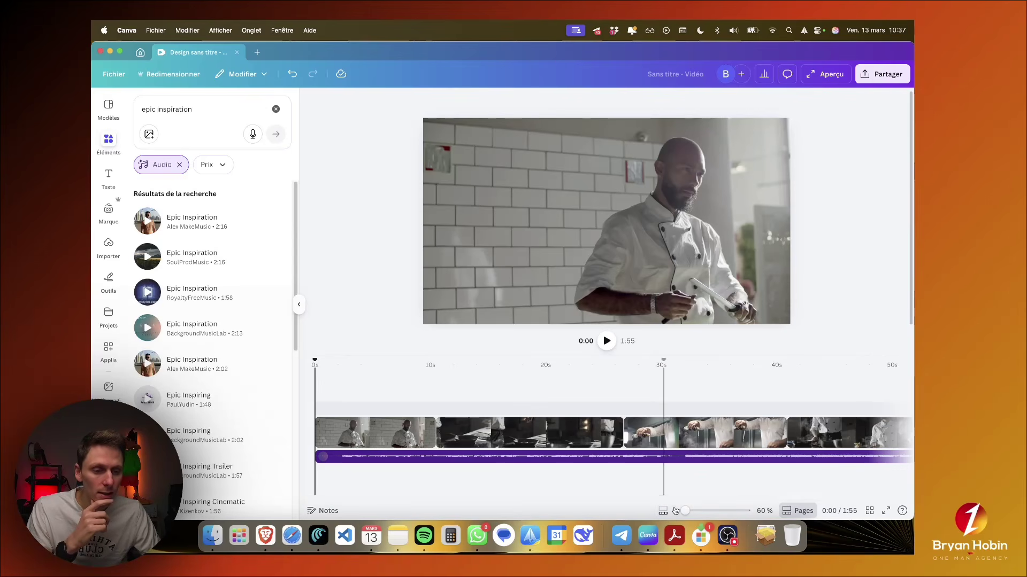
left_click_drag(683, 515, 687, 513)
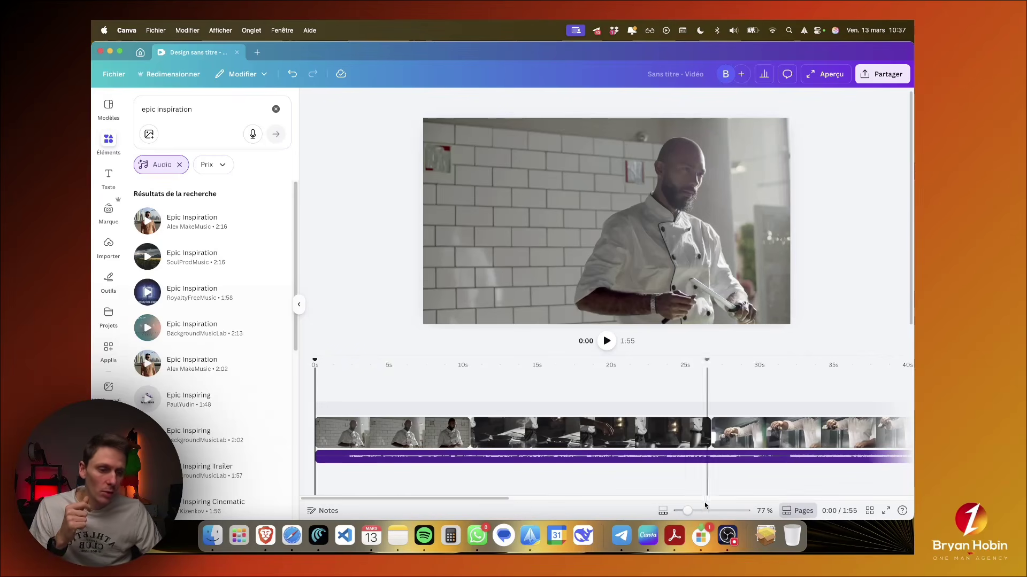
left_click_drag(687, 511, 701, 511)
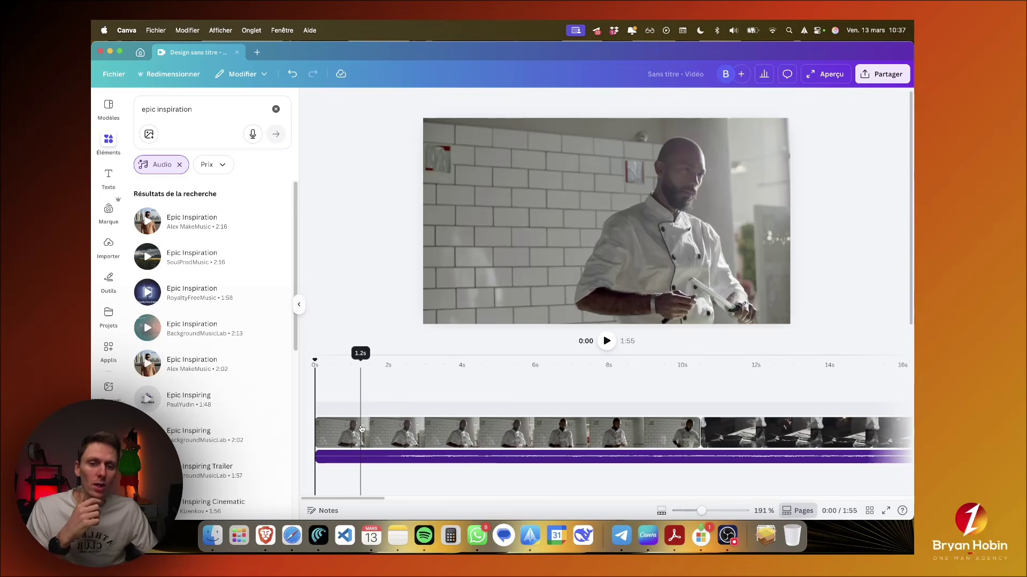
left_click(301, 307)
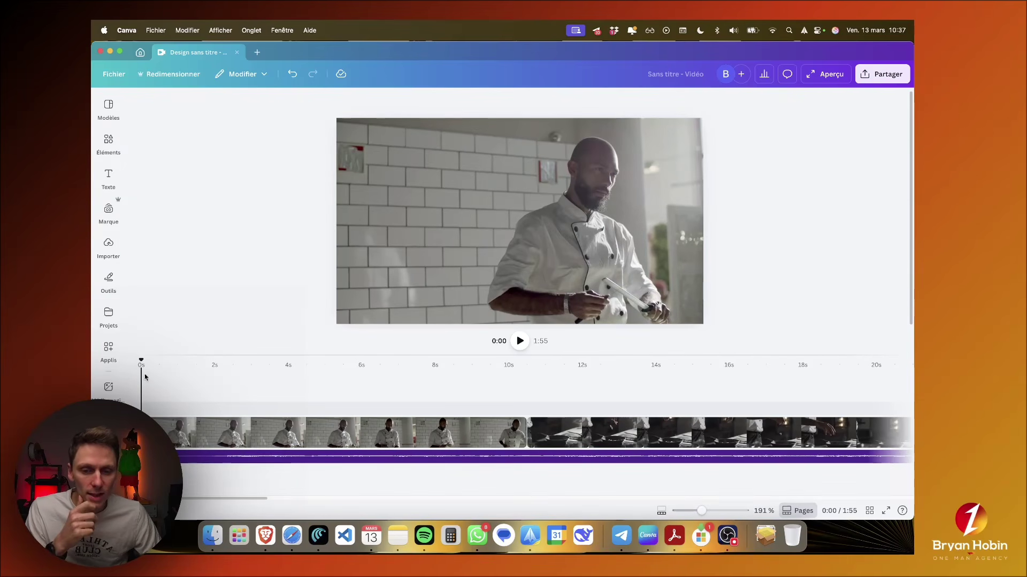
Step: Play the opening chef clip to about 7 s and scrub back through it to examine where it could be cut
left_click(518, 341)
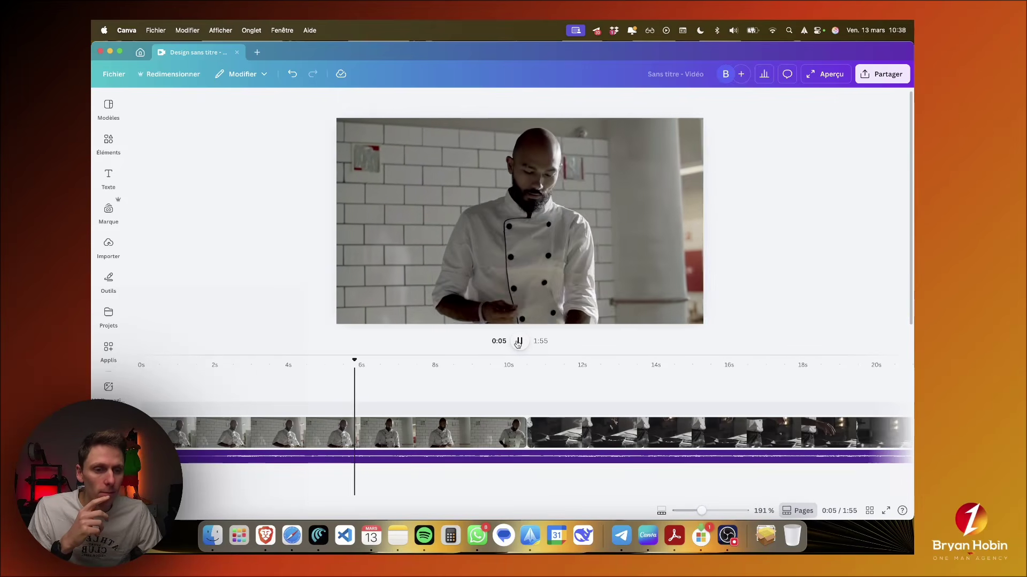
left_click(518, 341)
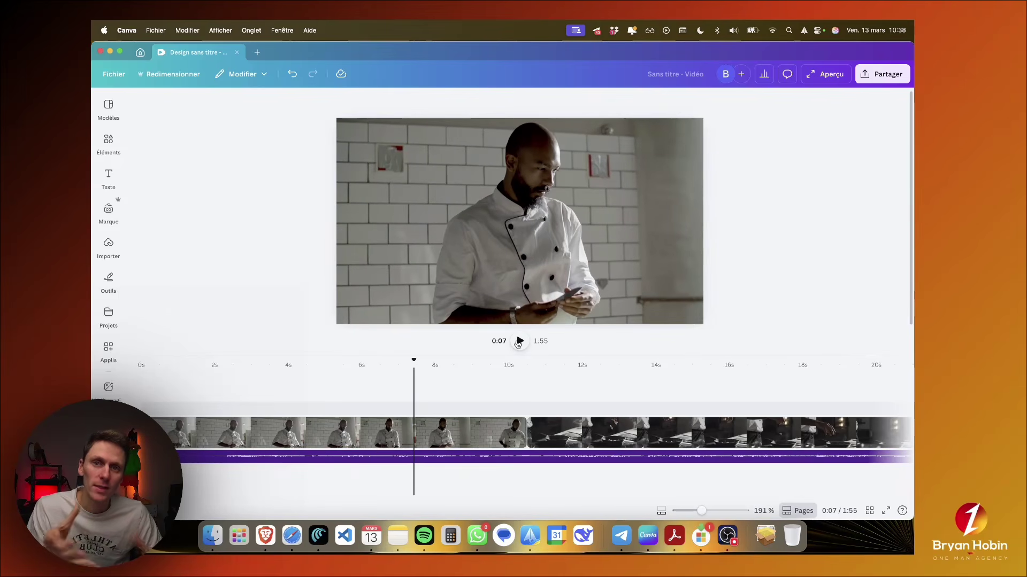
left_click(427, 436)
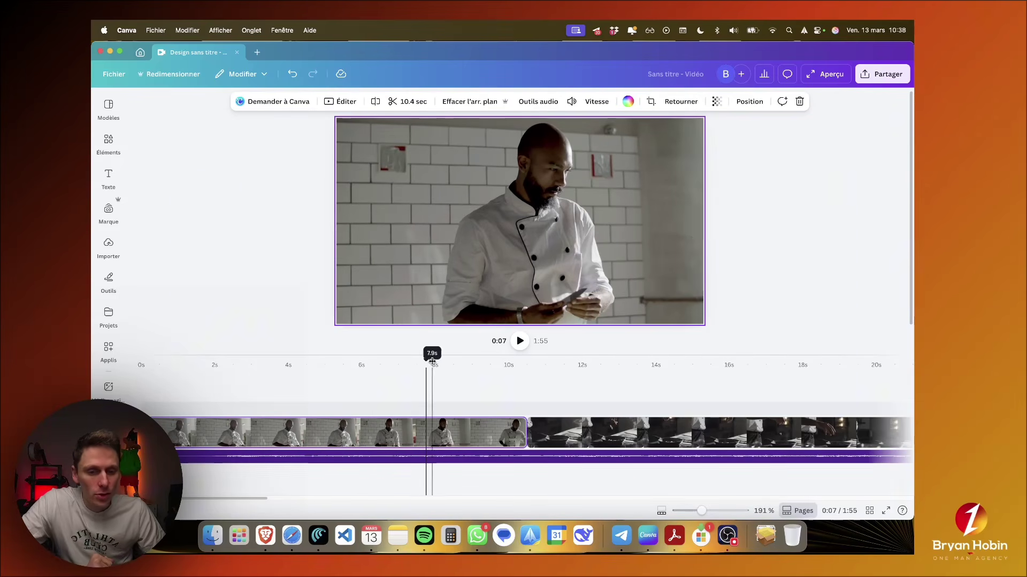
left_click(380, 387)
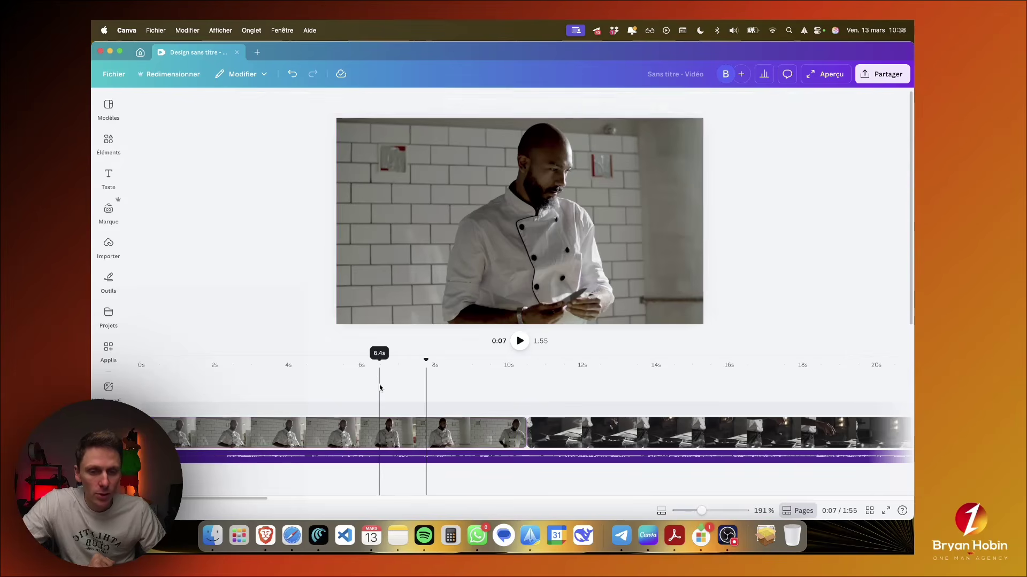
left_click(331, 385)
left_click(417, 385)
left_click(304, 385)
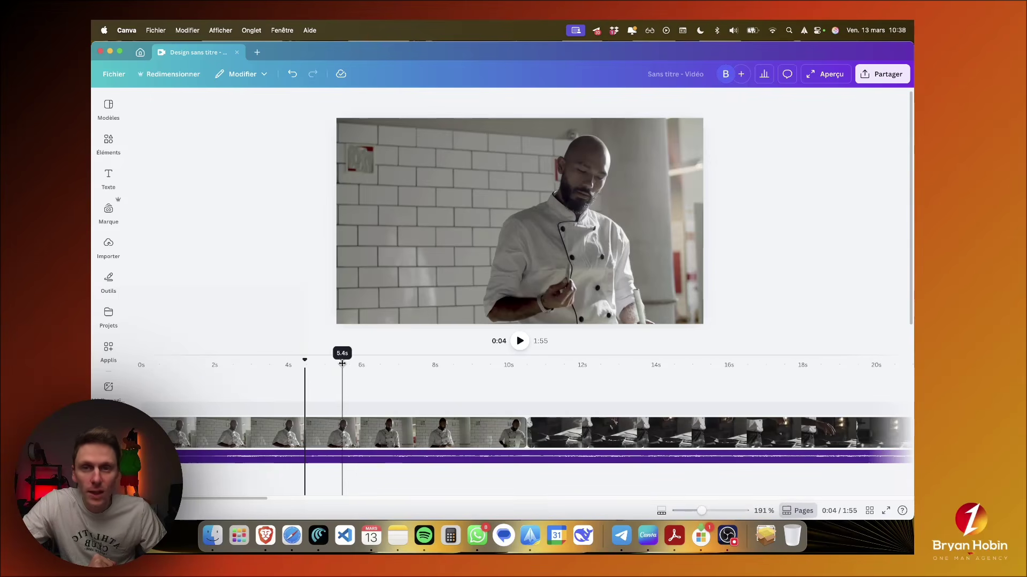
left_click_drag(337, 365, 311, 364)
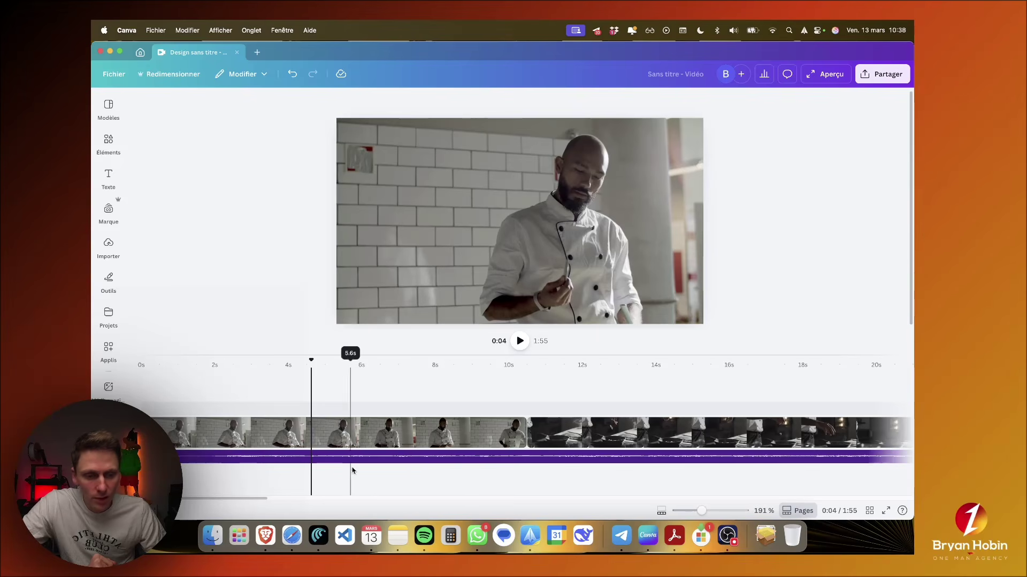
Step: Scrub through the opening chef clip, place the playhead at about 6.8 s and select the clip
left_click(402, 457)
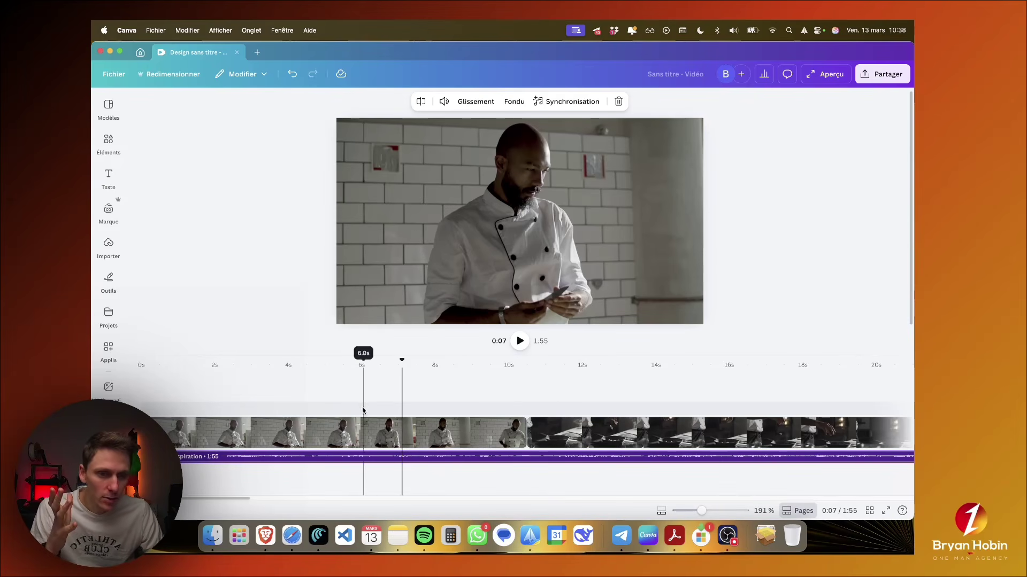
left_click(366, 363)
left_click_drag(366, 363, 394, 362)
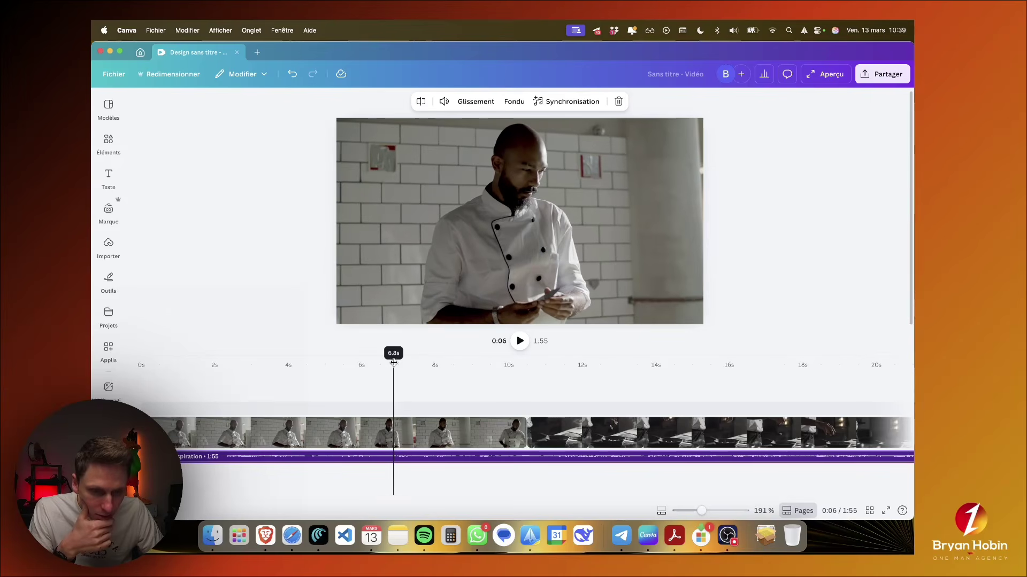
left_click(396, 437)
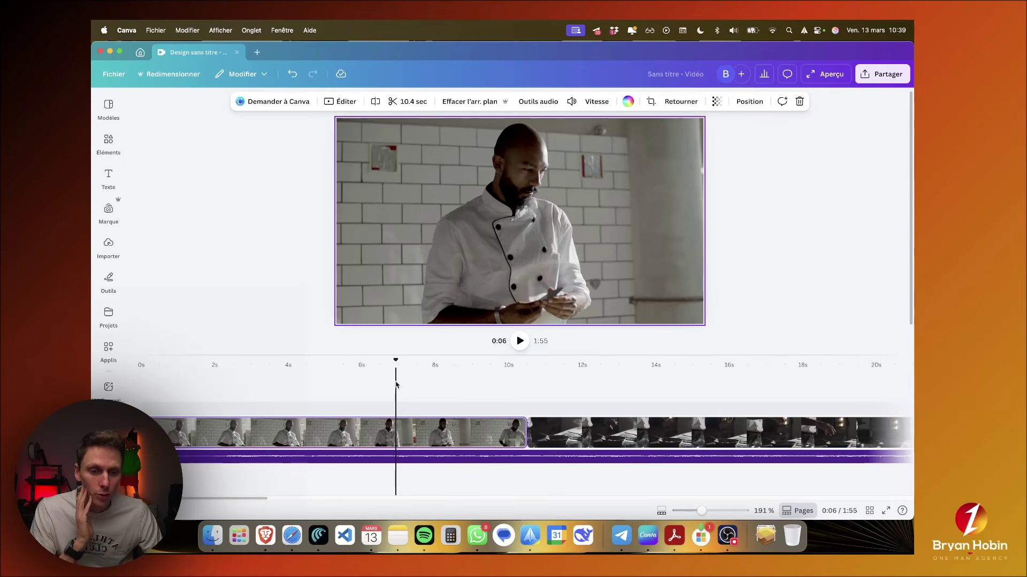
Step: Try splitting the opening chef clip at about 6.9 s, then undo the split
right_click(397, 432)
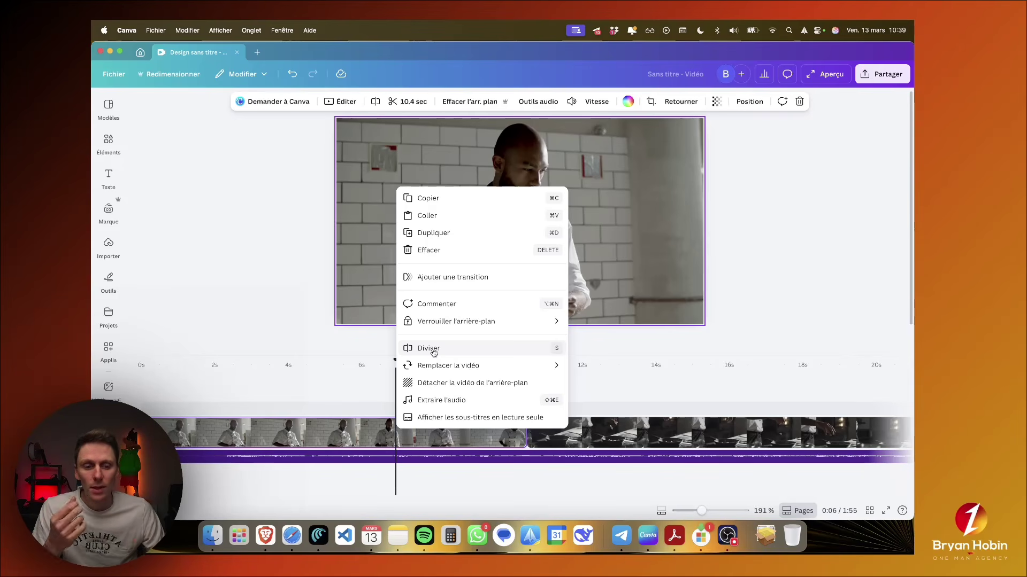
left_click(558, 349)
left_click(395, 434)
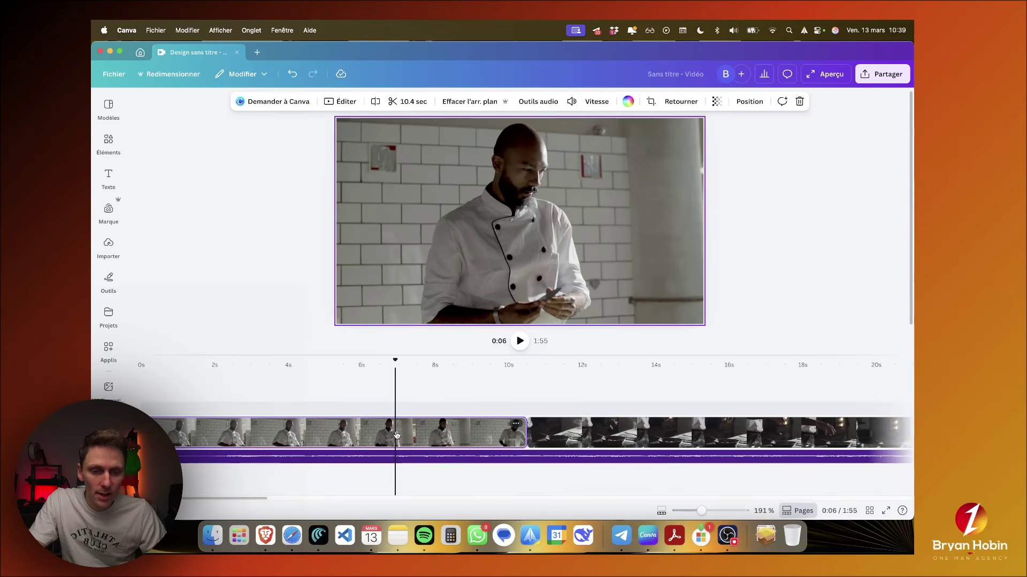
key("s")
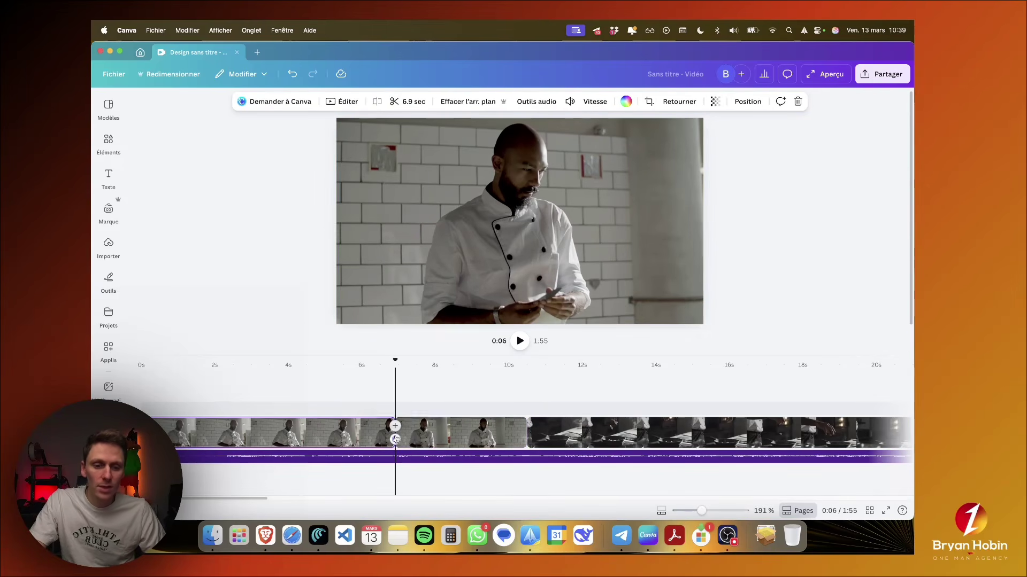
key("super+z")
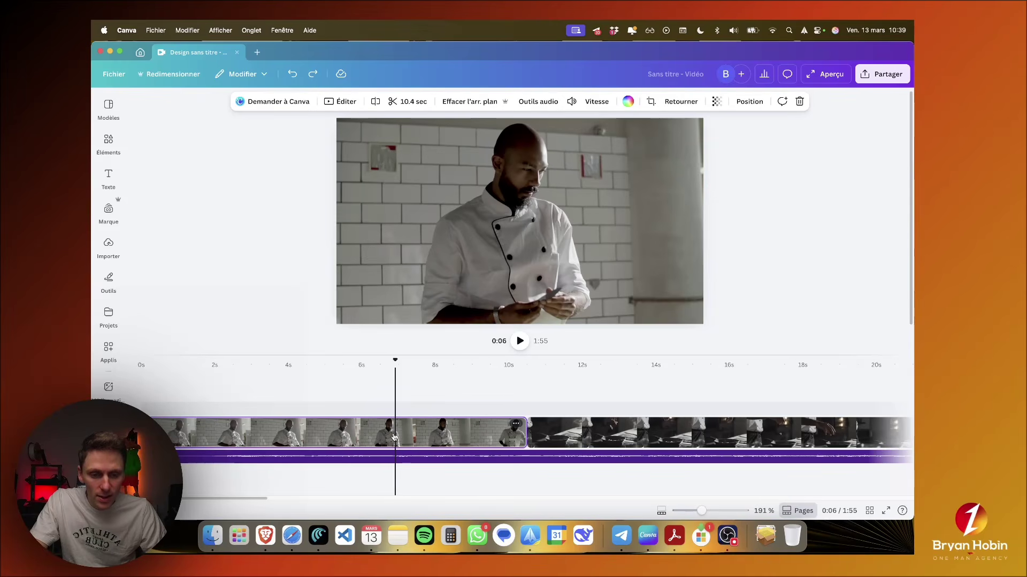
Step: Try the split shortcut at about 6.8 s with no clip selected, and remove the sticky note it adds
left_click(394, 438)
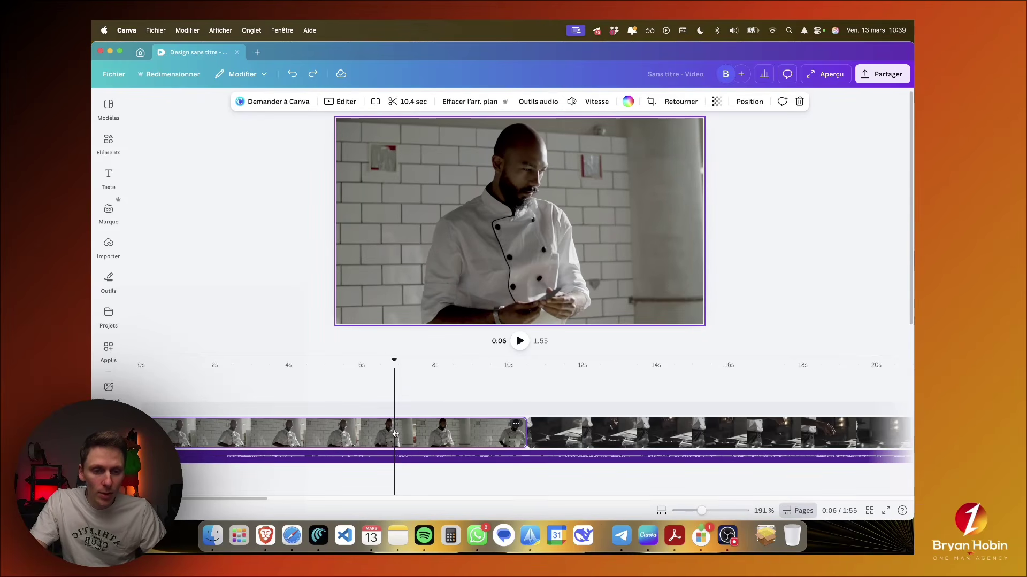
left_click(393, 397)
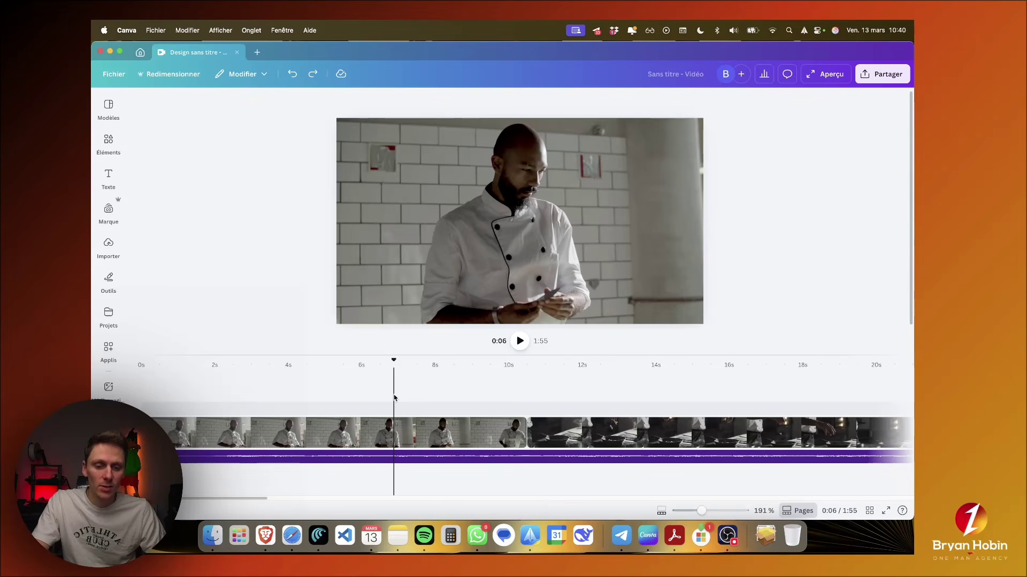
key("s")
key("super+z")
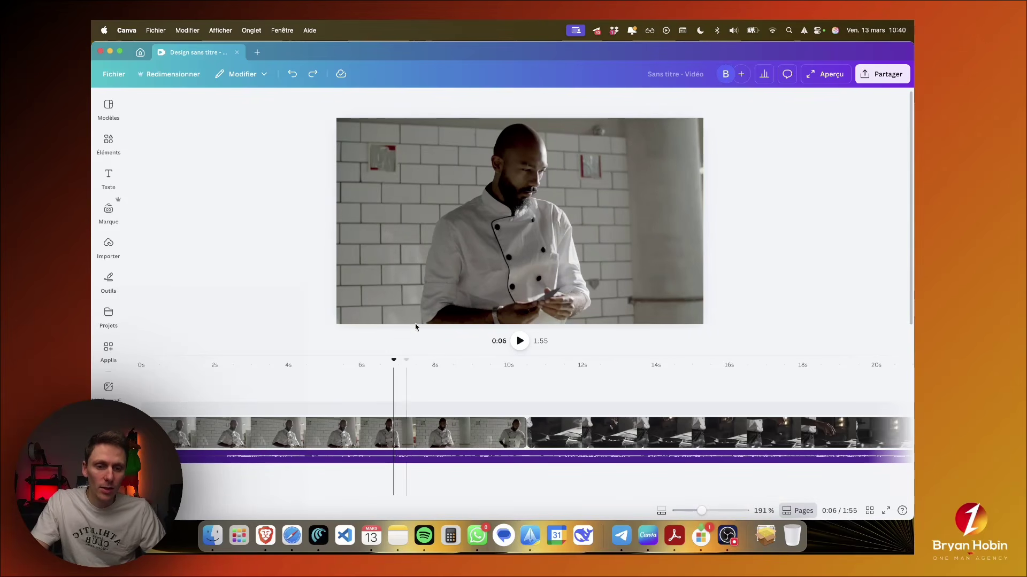
key("s")
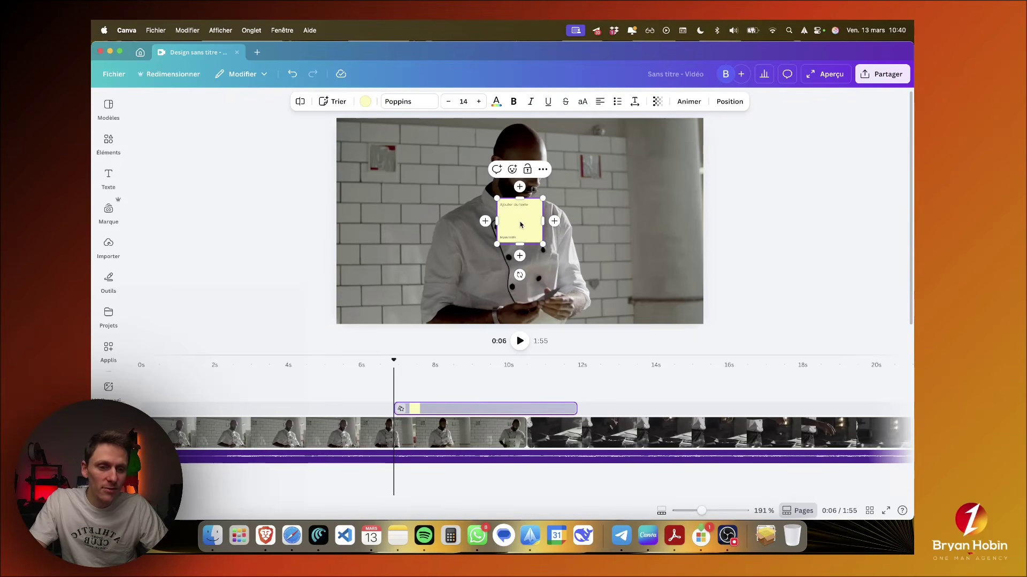
left_click(598, 267)
left_click(522, 219)
key("Delete")
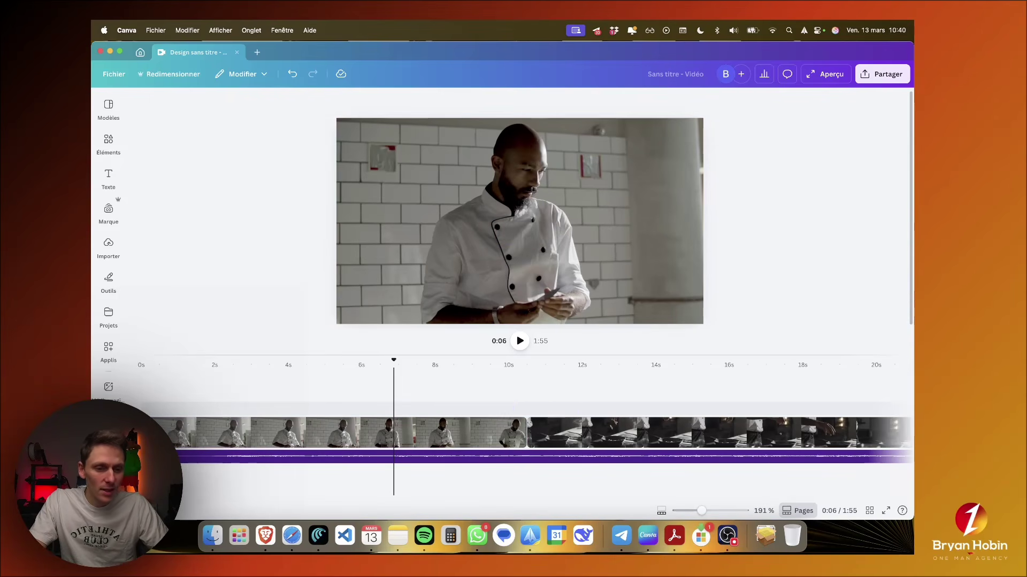
Step: Split the opening chef clip at about 6.8 s and delete its second part
left_click(394, 434)
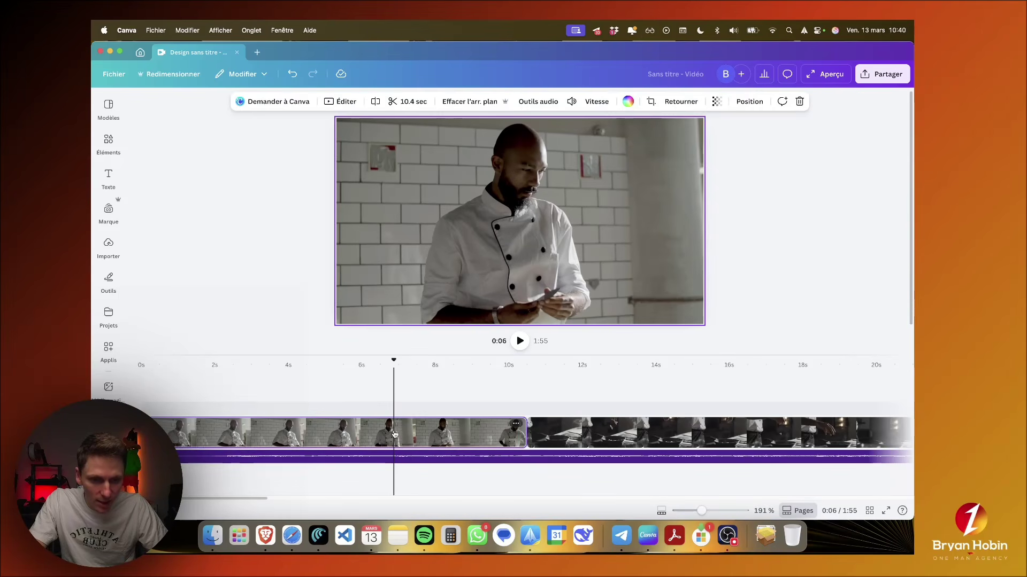
key("s")
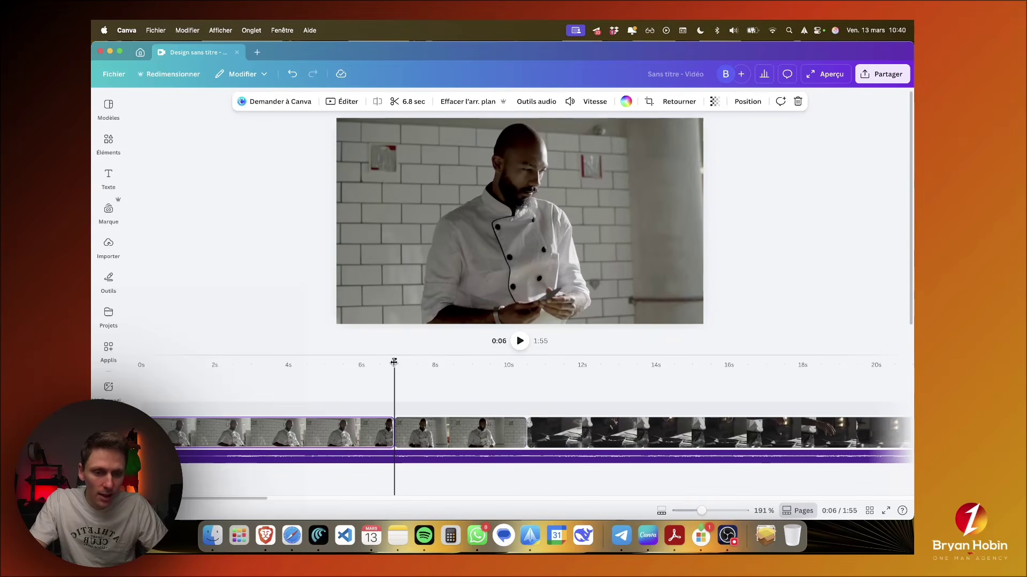
left_click(458, 441)
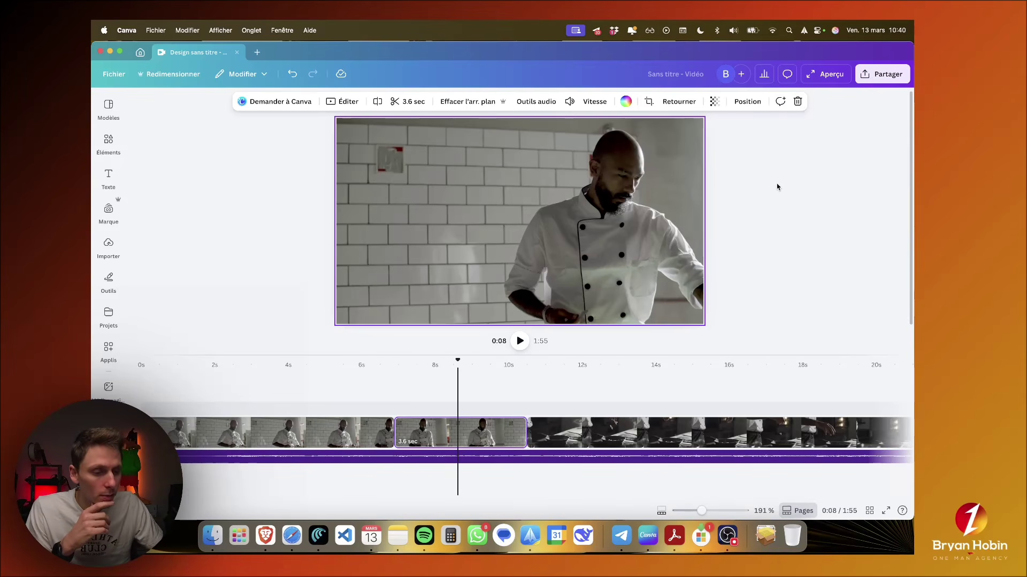
key("Delete")
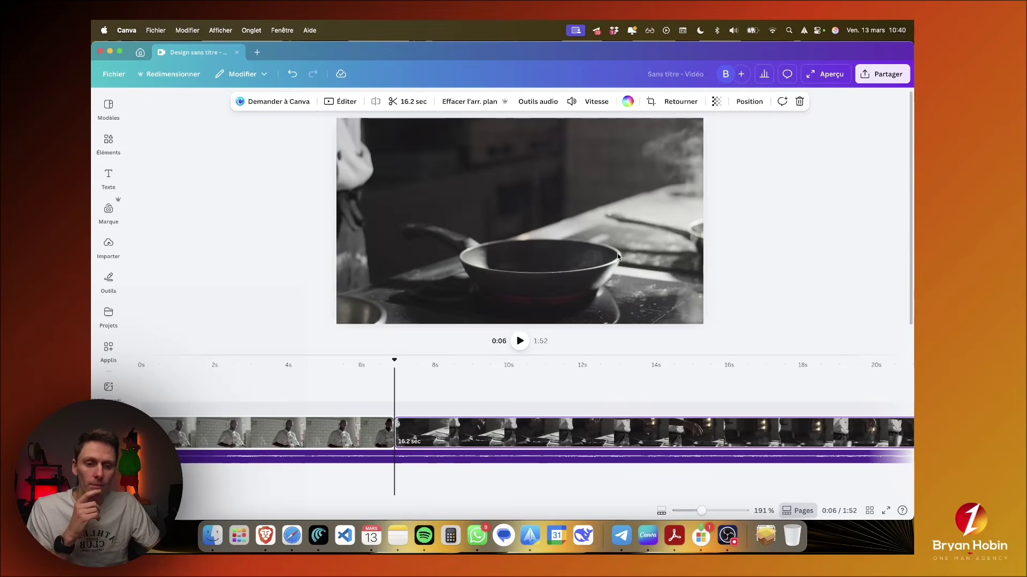
Step: Preview the cut into the frying-pan clip, split that clip about 2.3 s in and delete its remainder
left_click(361, 363)
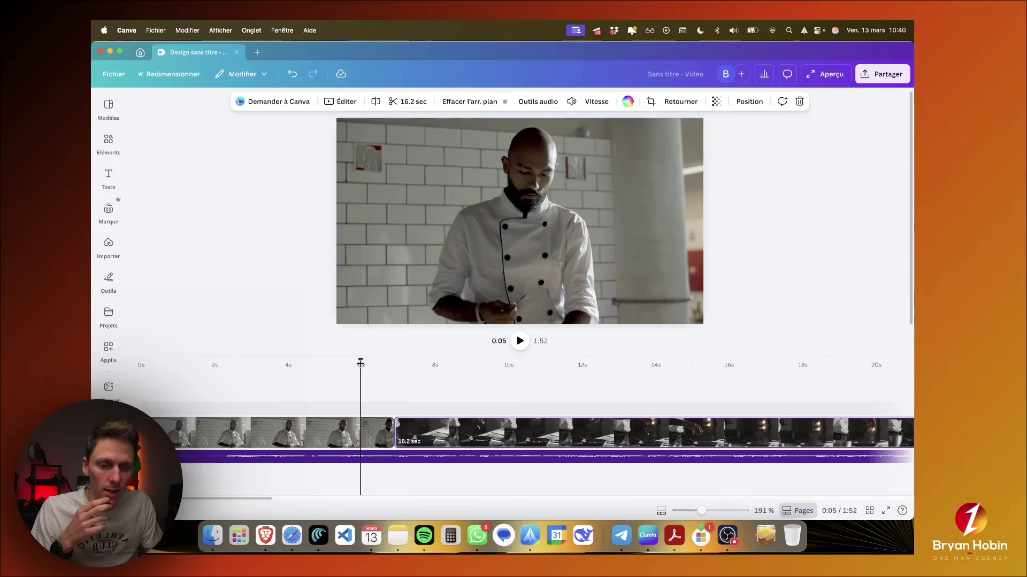
key("space")
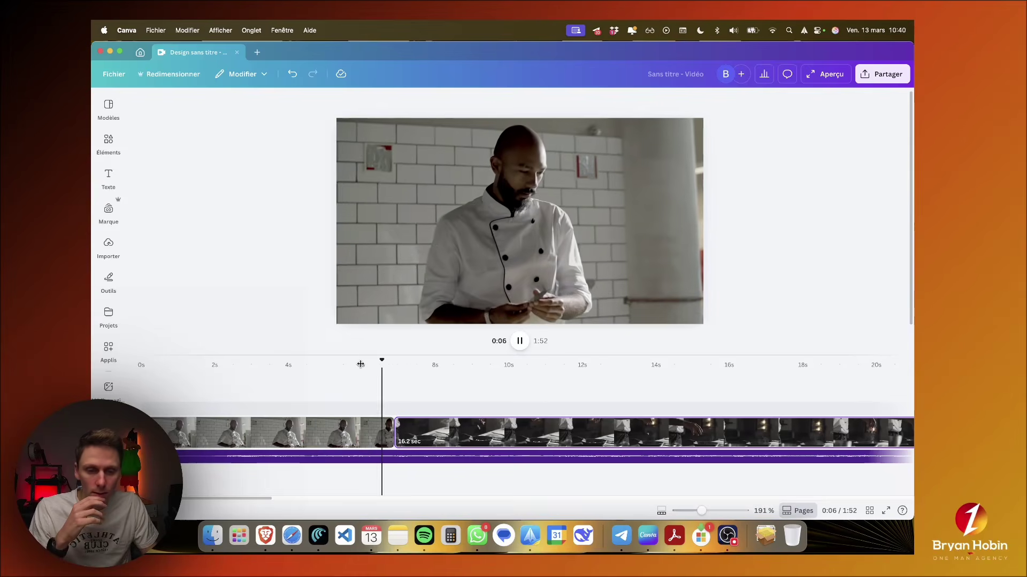
key("space")
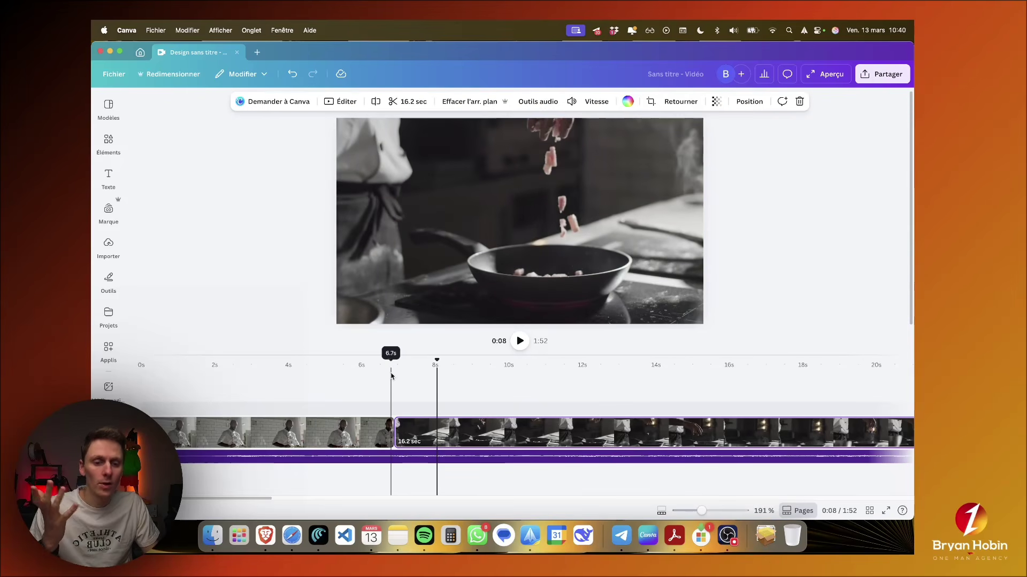
left_click(381, 363)
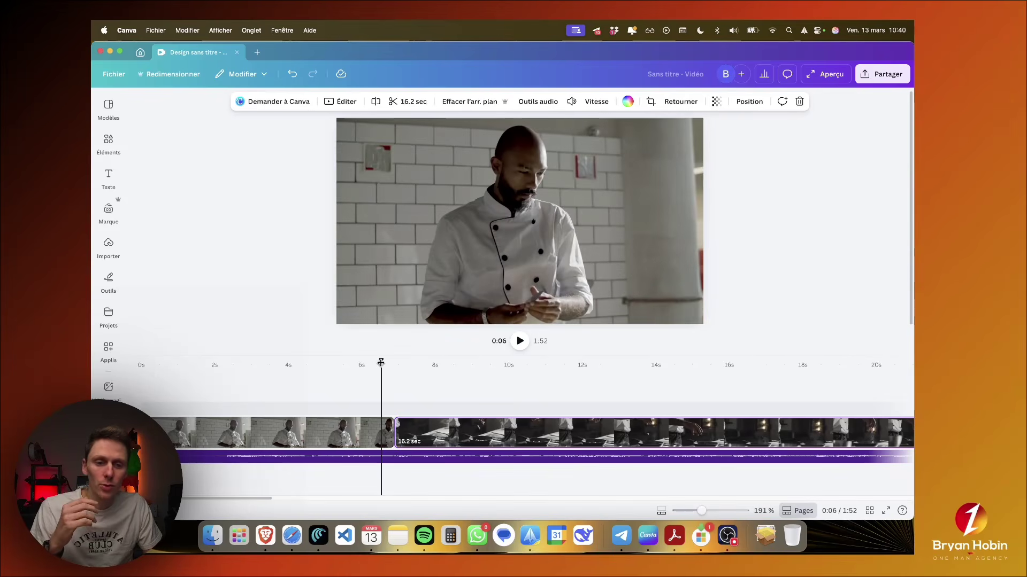
key("space")
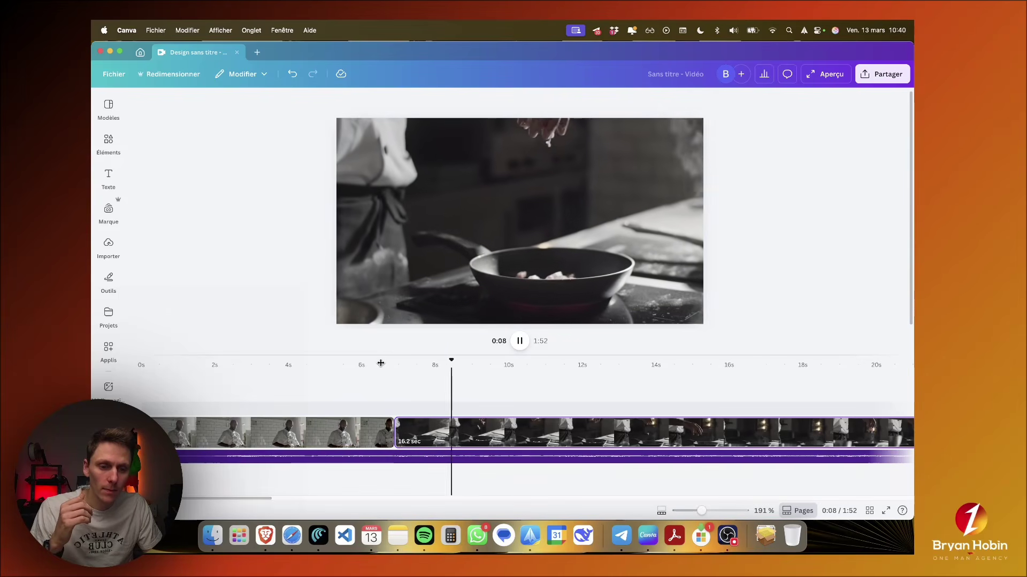
key("space")
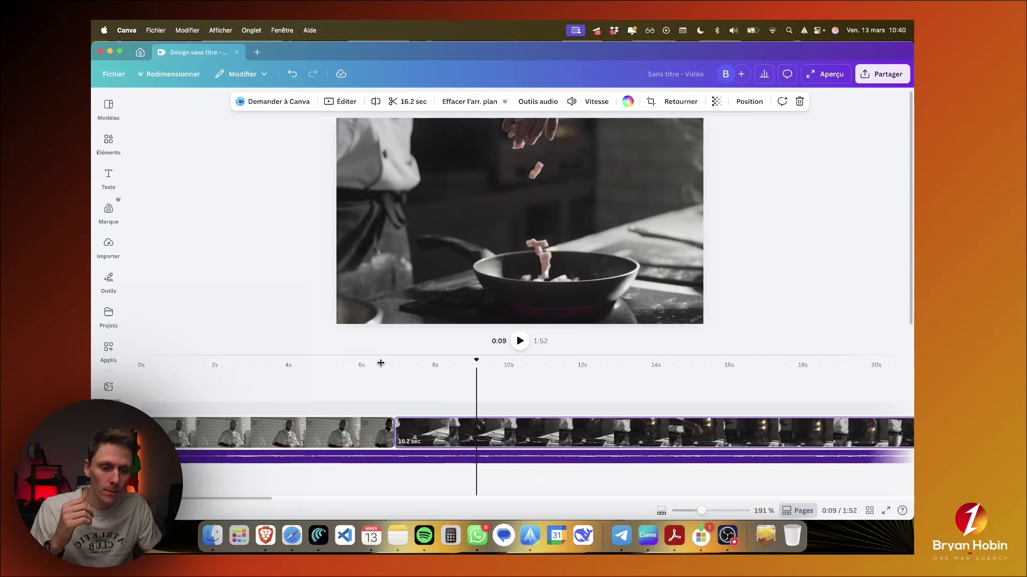
left_click(467, 372)
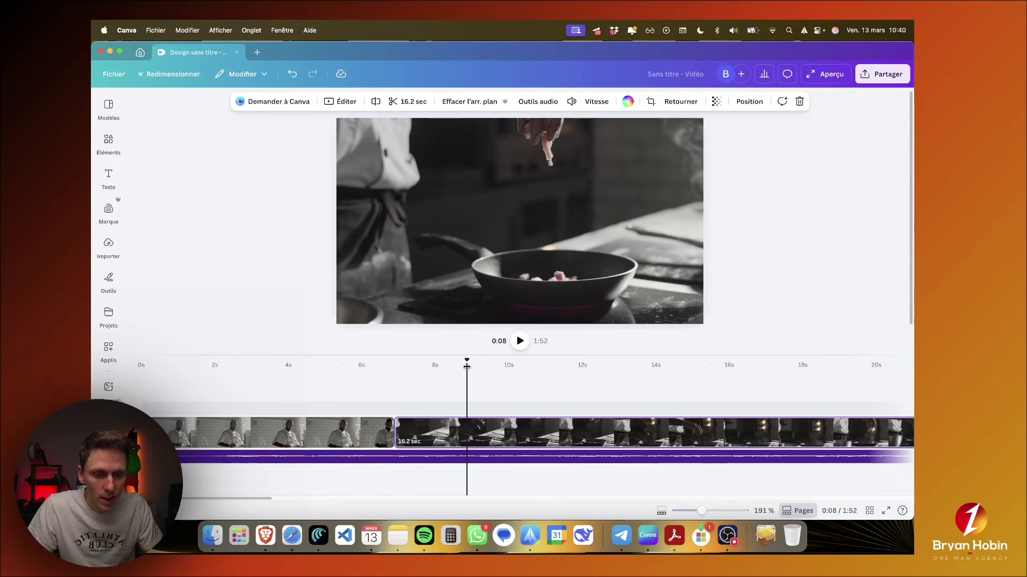
mouse_move(467, 367)
left_mouse_down()
mouse_move(500, 359)
mouse_move(479, 359)
left_mouse_up()
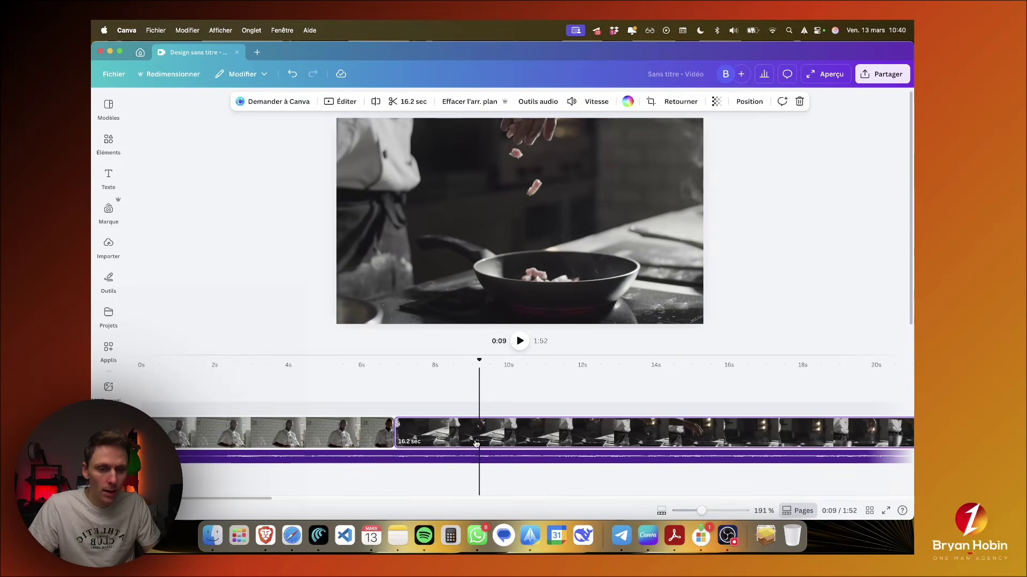
key("s")
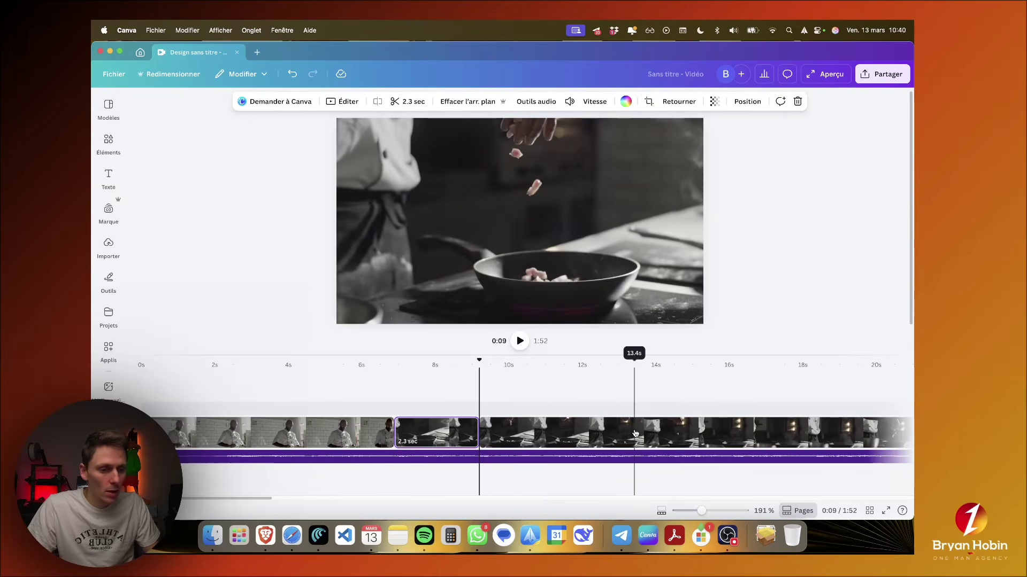
key("Delete")
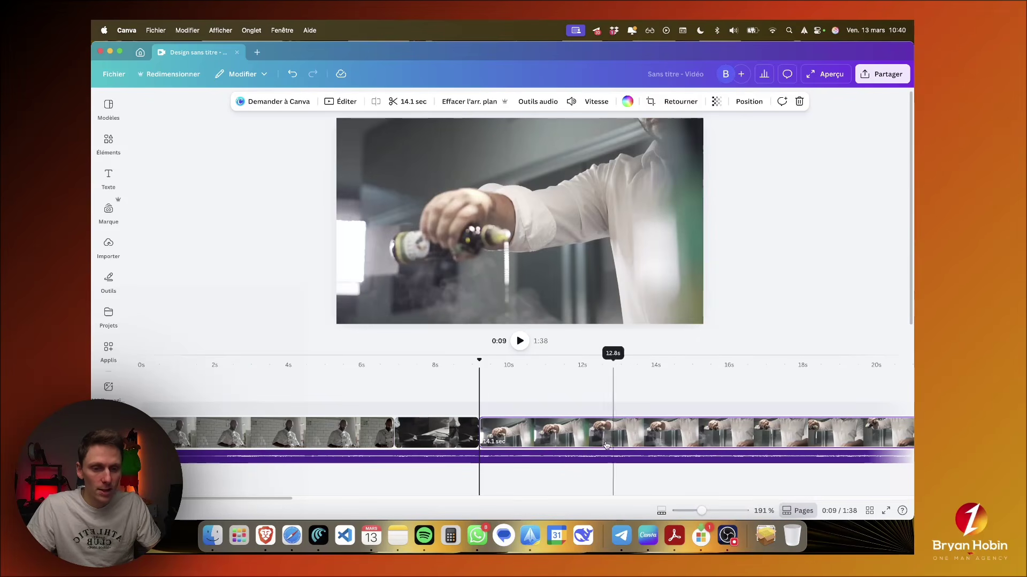
Step: Preview the bottle-pouring clip, split it at about 11.5 s on the timeline and delete its remainder
left_click(457, 372)
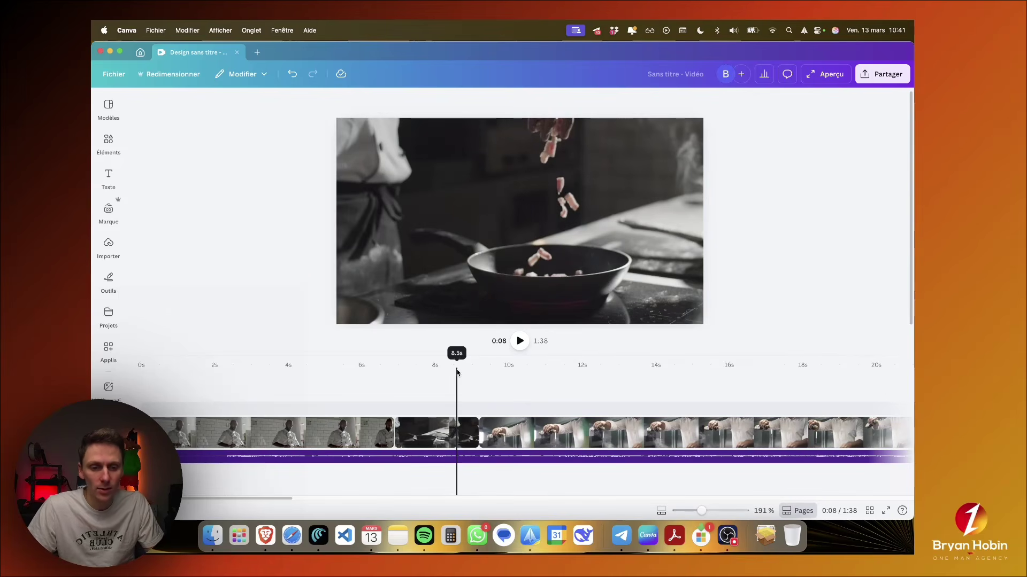
key("space")
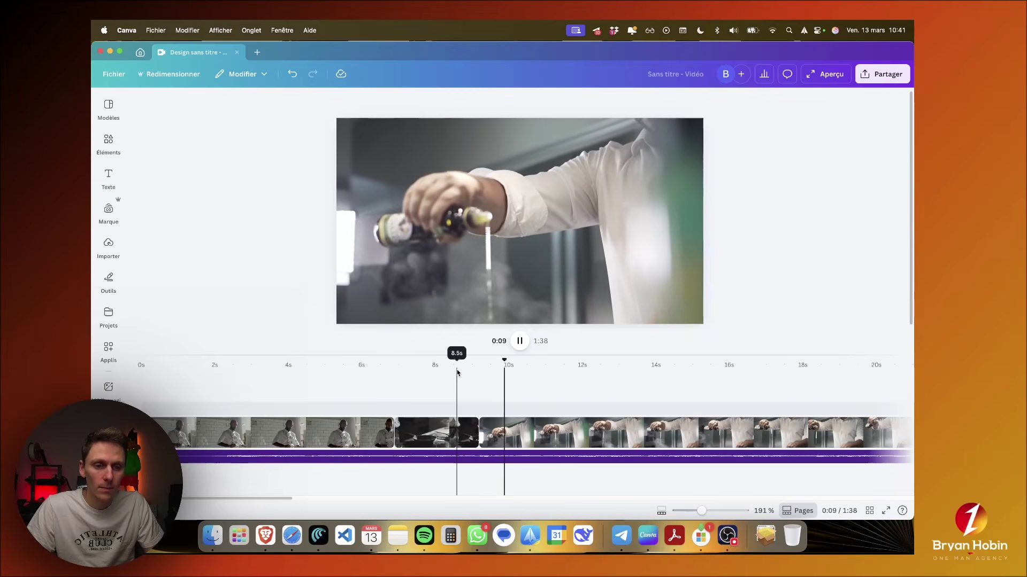
key("space")
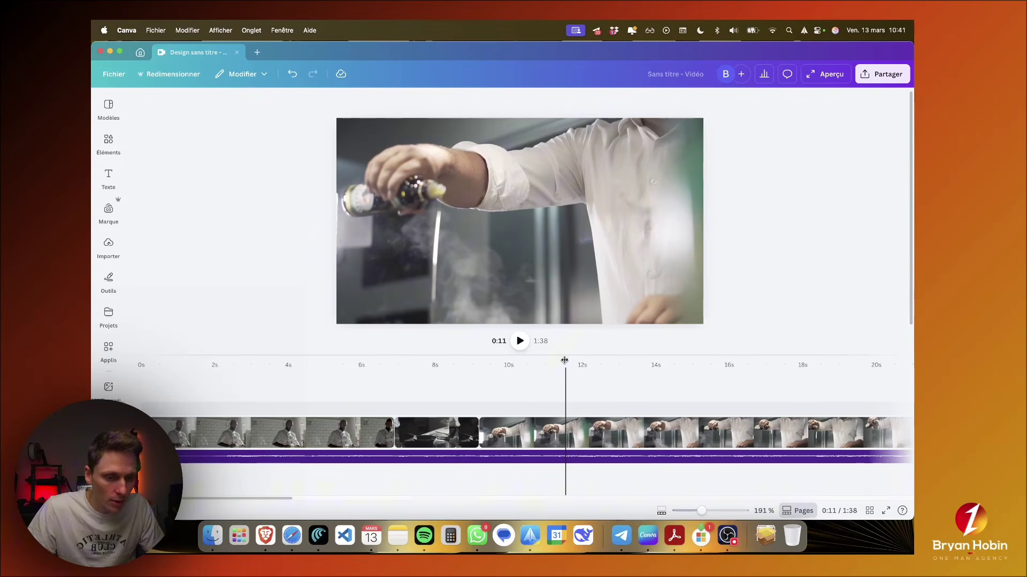
left_click_drag(564, 359, 532, 364)
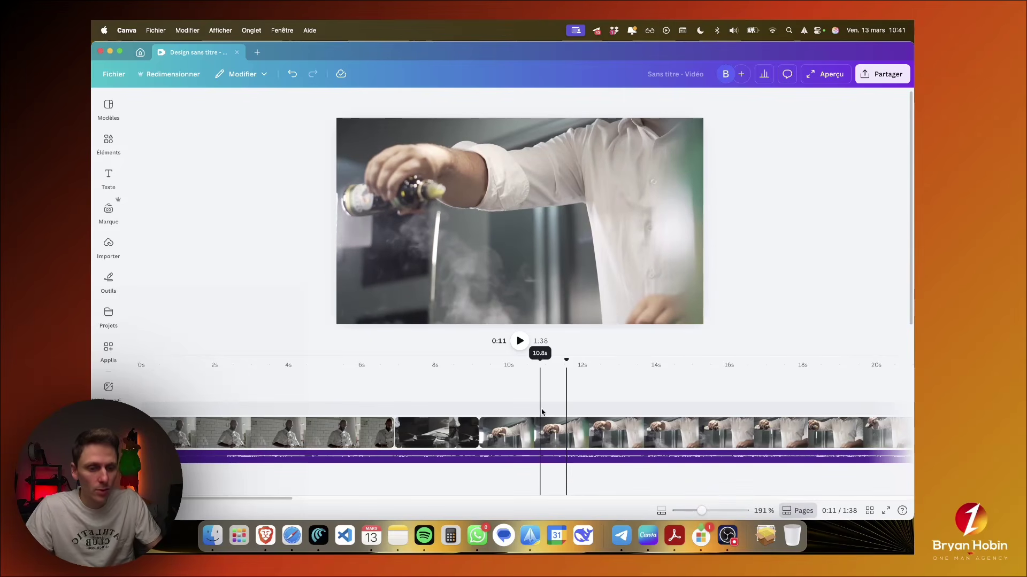
left_click(567, 432)
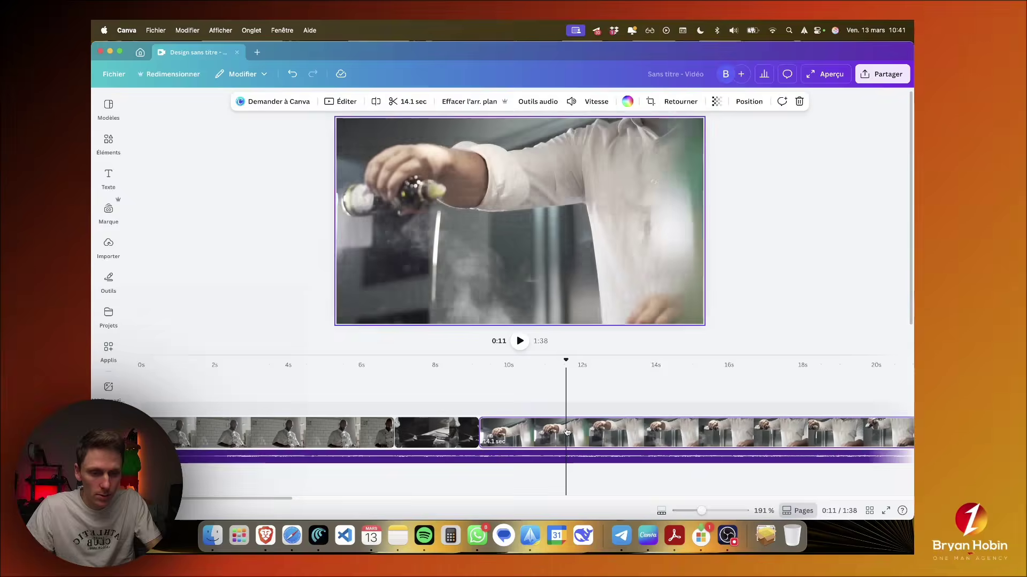
key("s")
key("BackSpace")
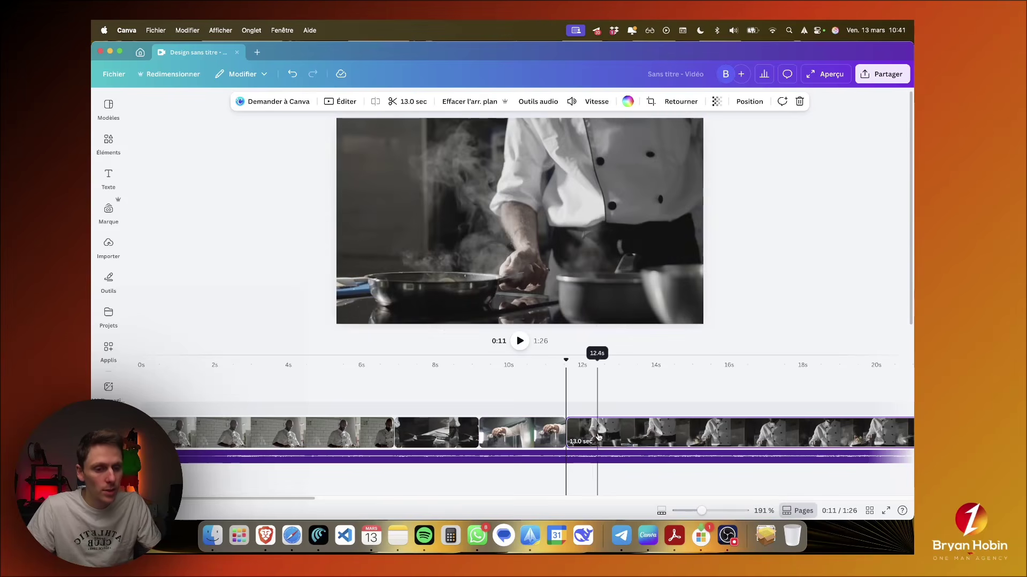
Step: Preview the pan-tossing clip, try the split shortcut at about 13.7 s with no clip selected, and remove the sticky note it adds
left_click(529, 375)
key("space")
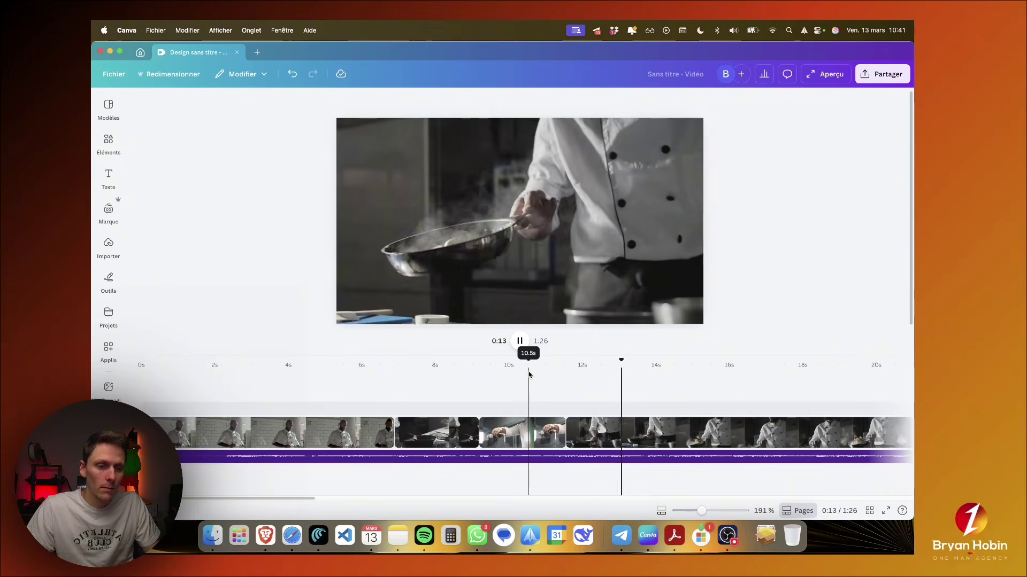
key("space")
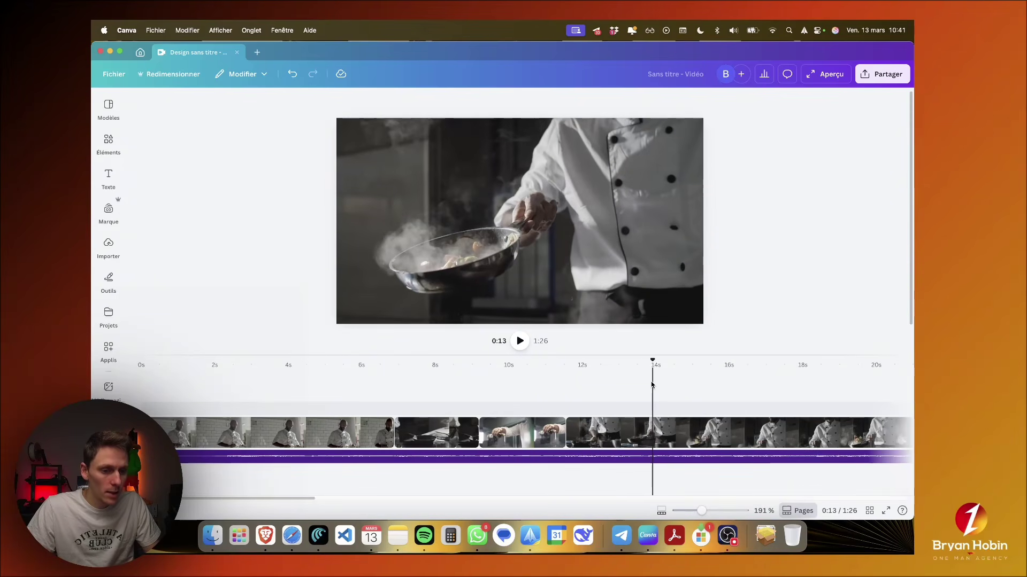
left_click_drag(652, 360, 645, 361)
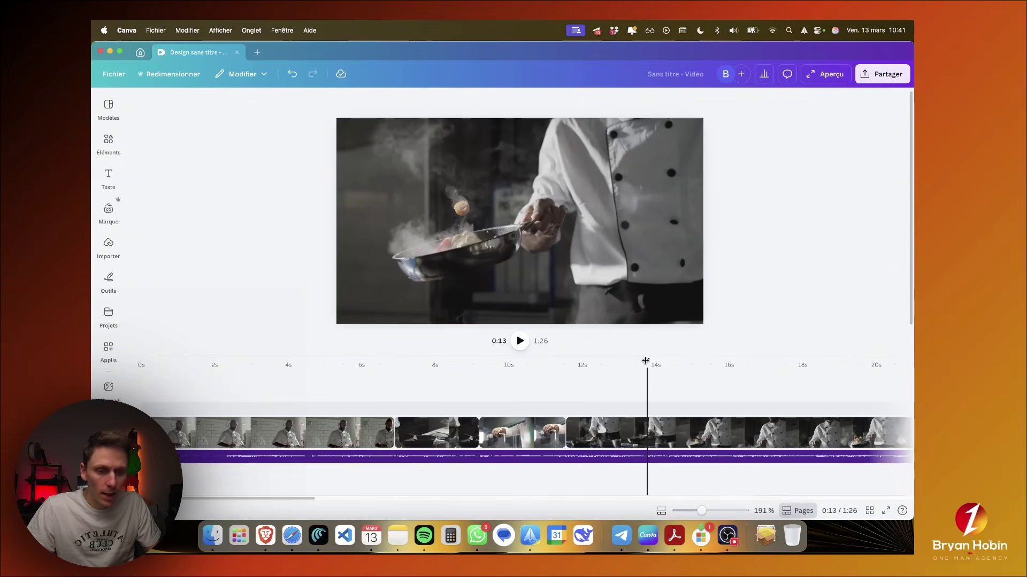
key("s")
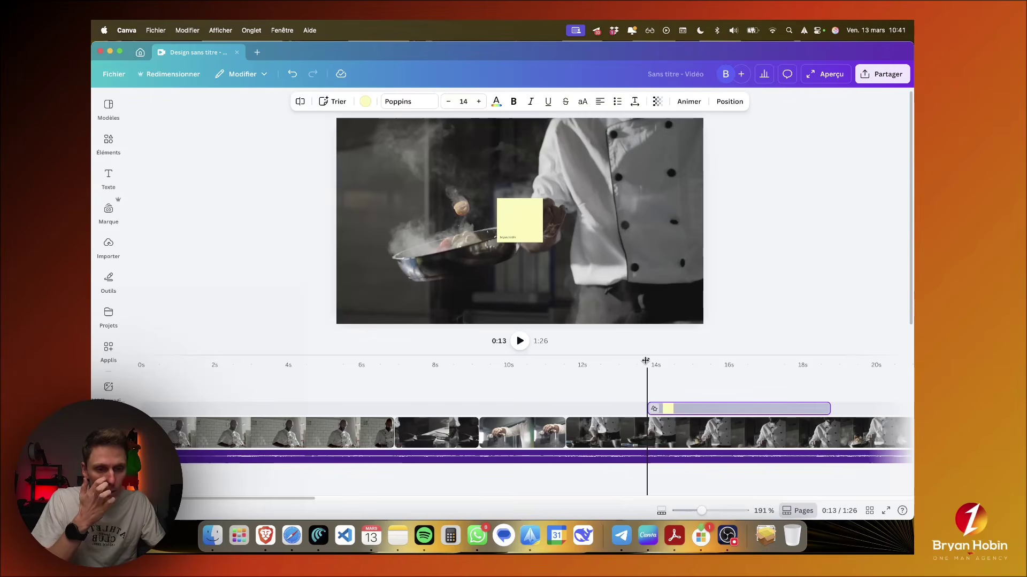
left_click(676, 361)
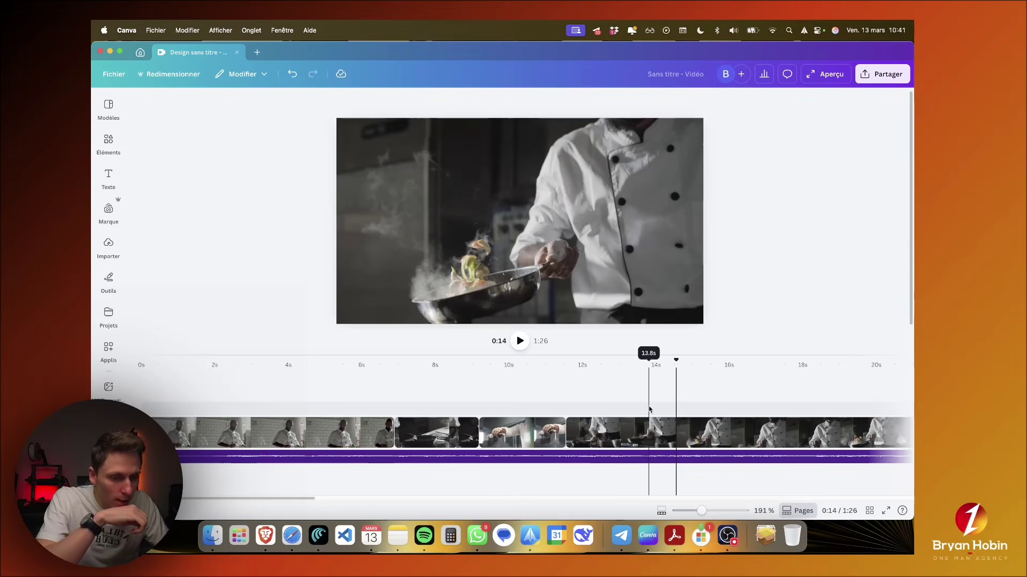
Step: Split the pan-tossing clip at about 13.7 s on the timeline and delete its second part
left_click(649, 409)
left_click(648, 435)
key("s")
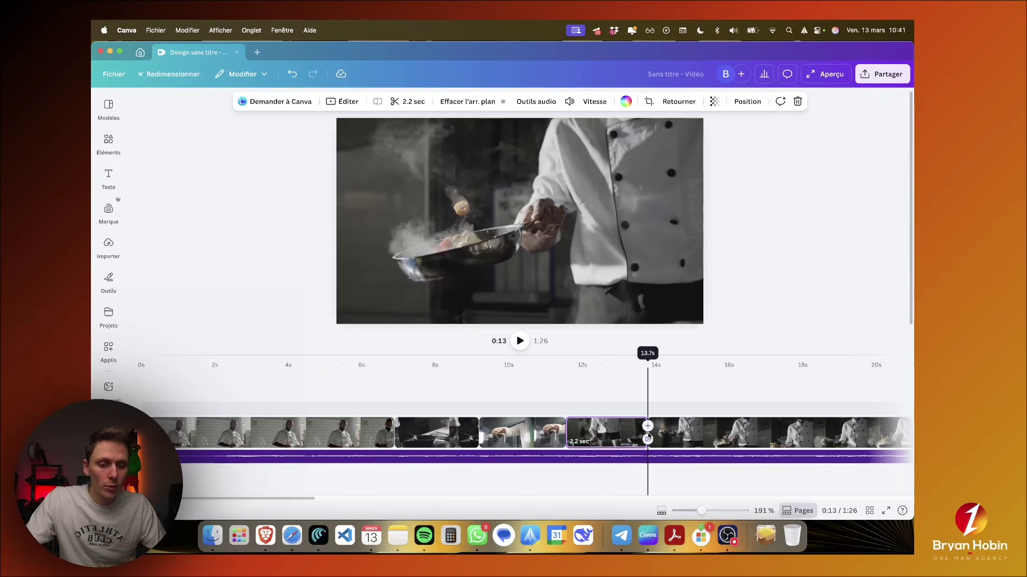
left_click(672, 437)
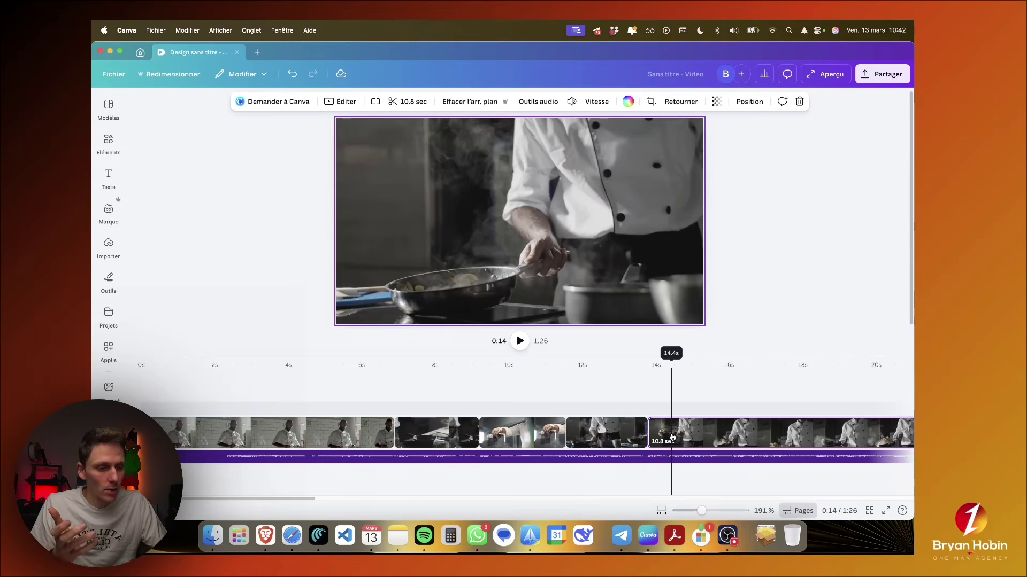
key("super+z")
Step: Preview the flour-clapping clip, split it about 2.5 s in and delete its first part
scroll(617, 432, "right", 3)
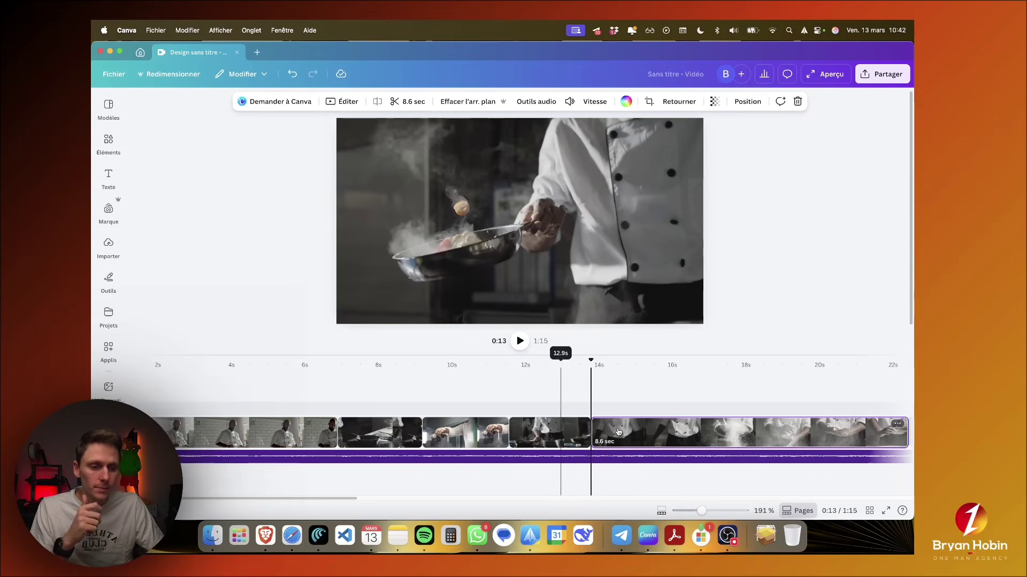
scroll(618, 432, "right", 2)
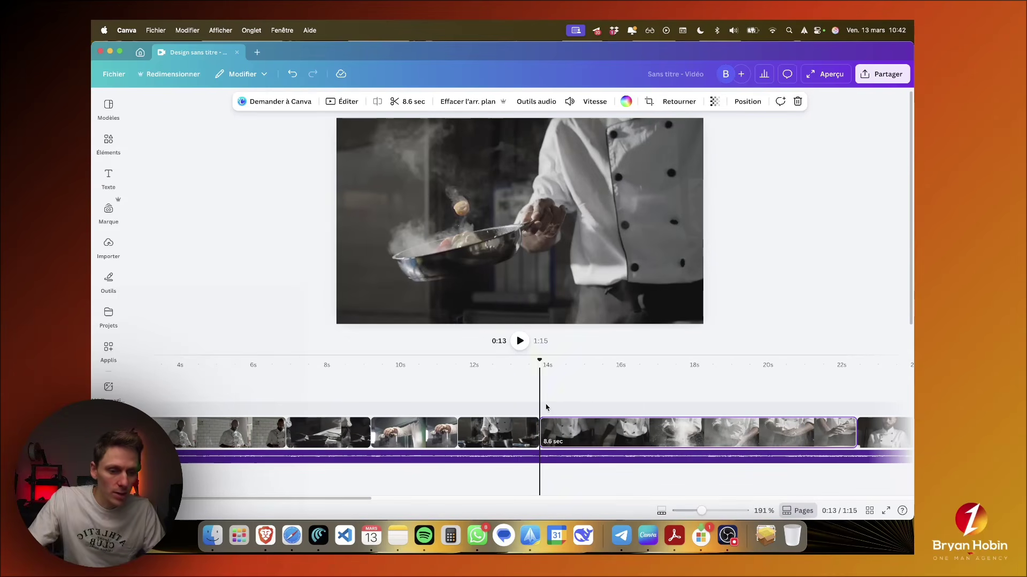
key("space")
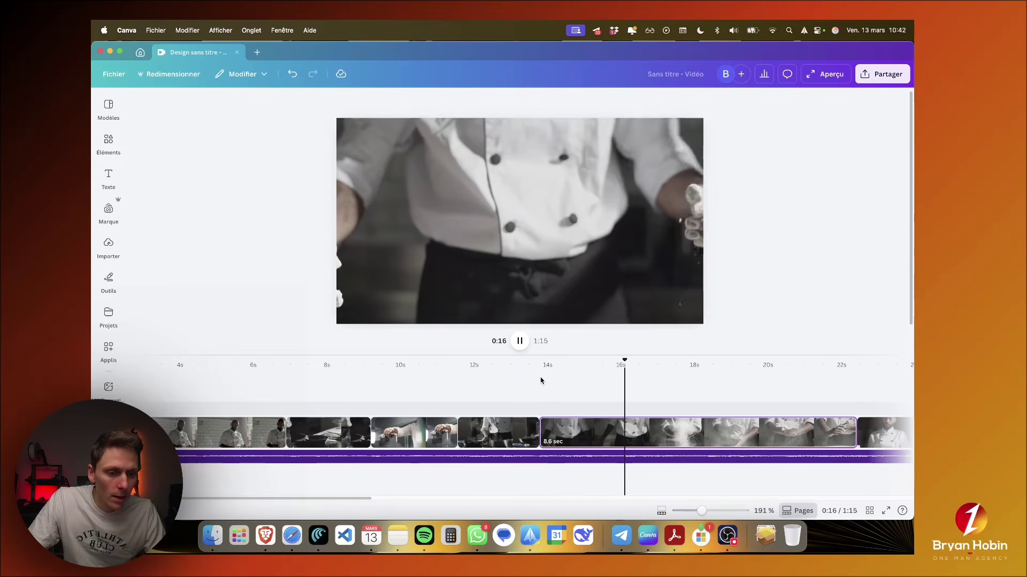
key("space")
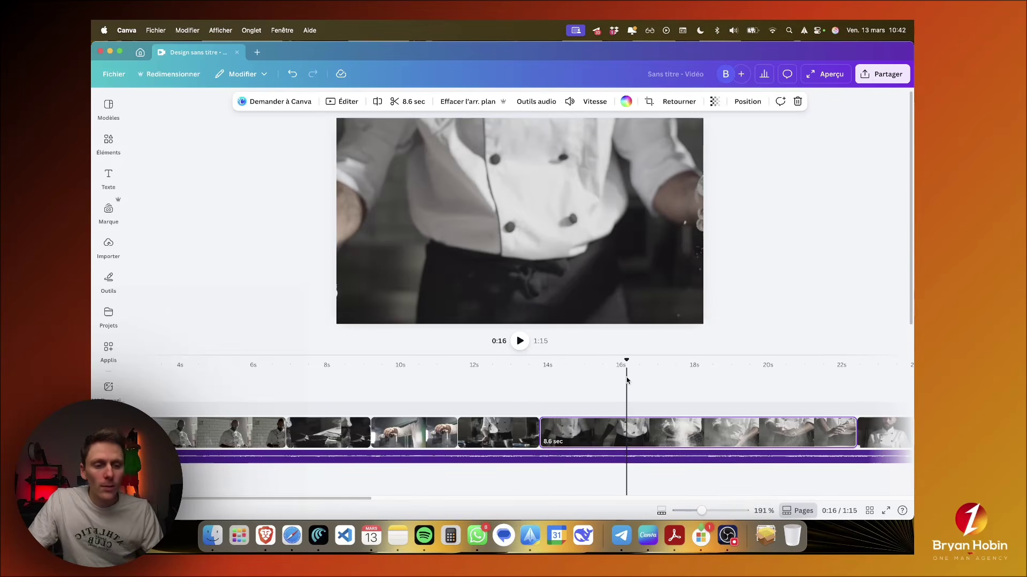
mouse_move(626, 362)
left_mouse_down()
mouse_move(557, 357)
mouse_move(631, 355)
left_mouse_up()
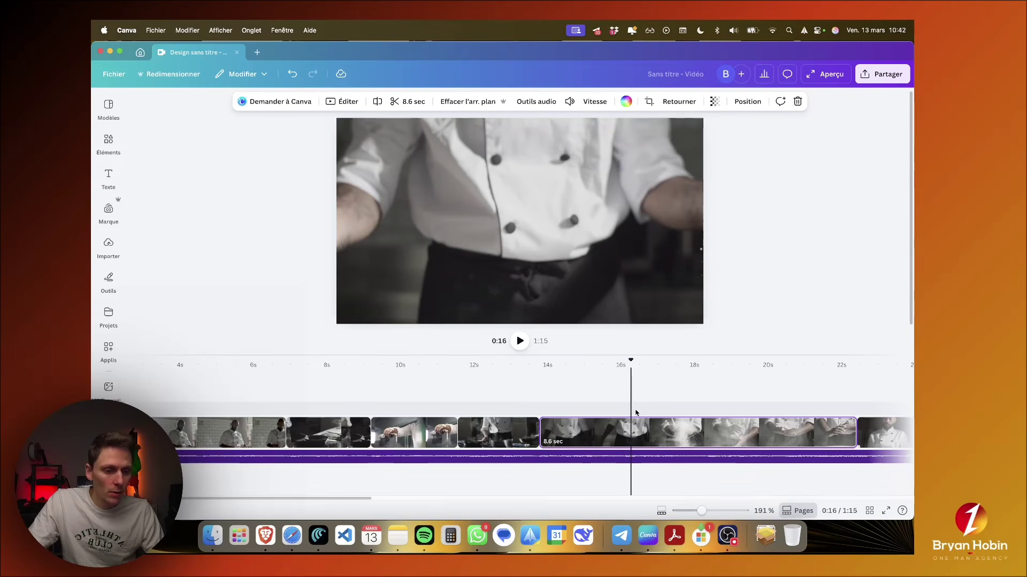
left_click(632, 426)
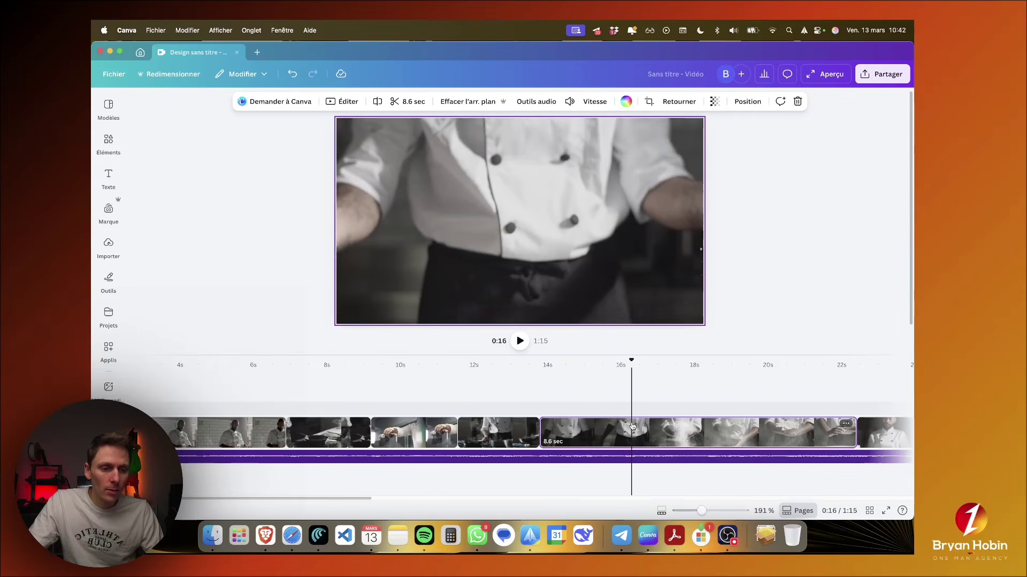
key("s")
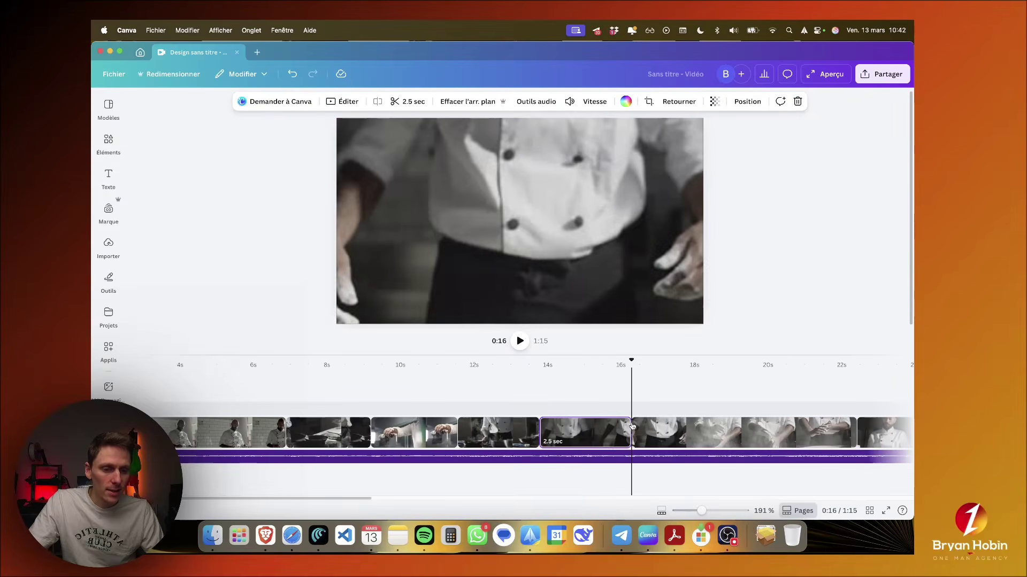
left_click(604, 427)
key("Delete")
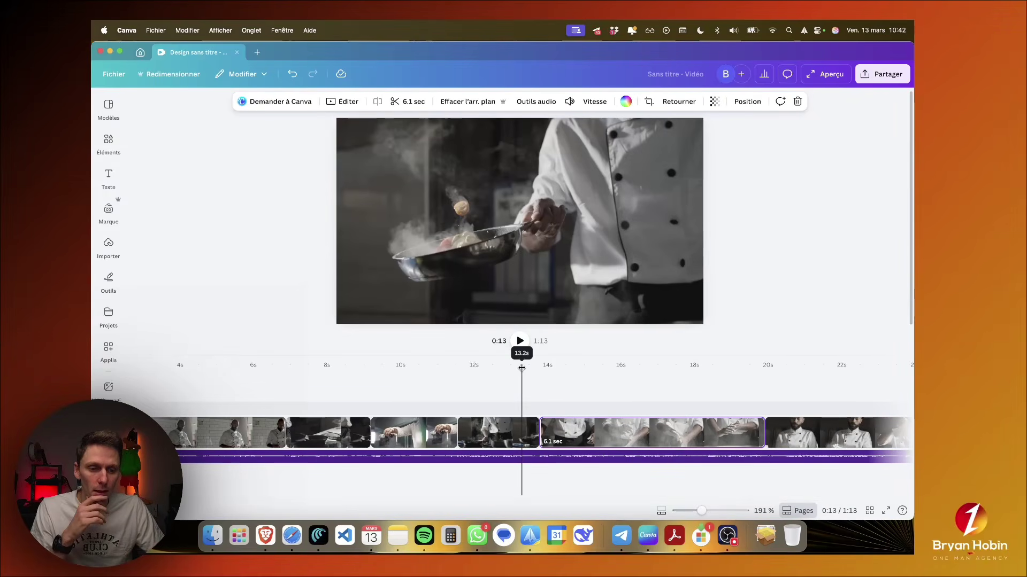
Step: Preview the cut into the flour-clapping clip, split that clip about 2.2 s in and delete its remainder
left_click(520, 341)
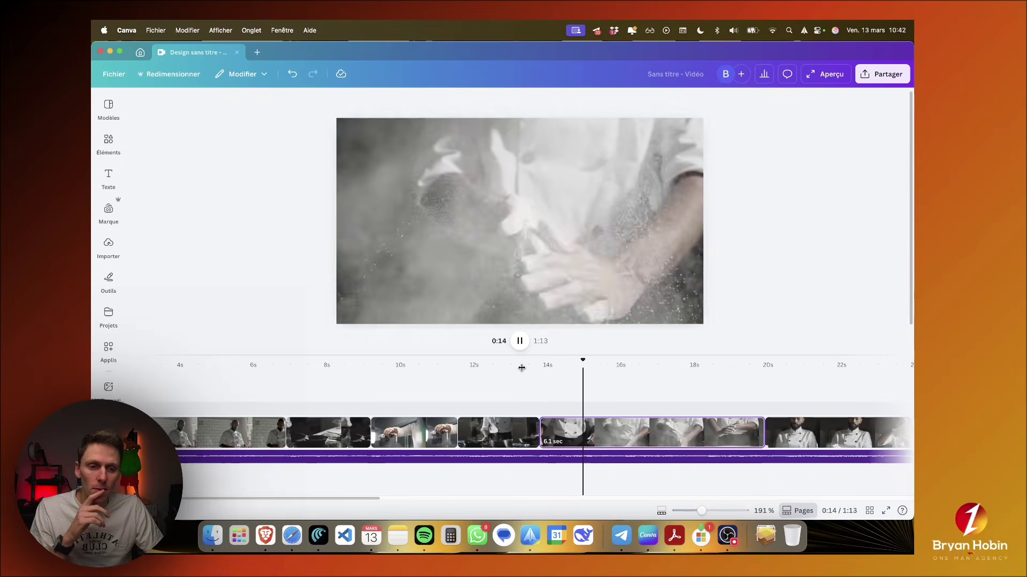
key("space")
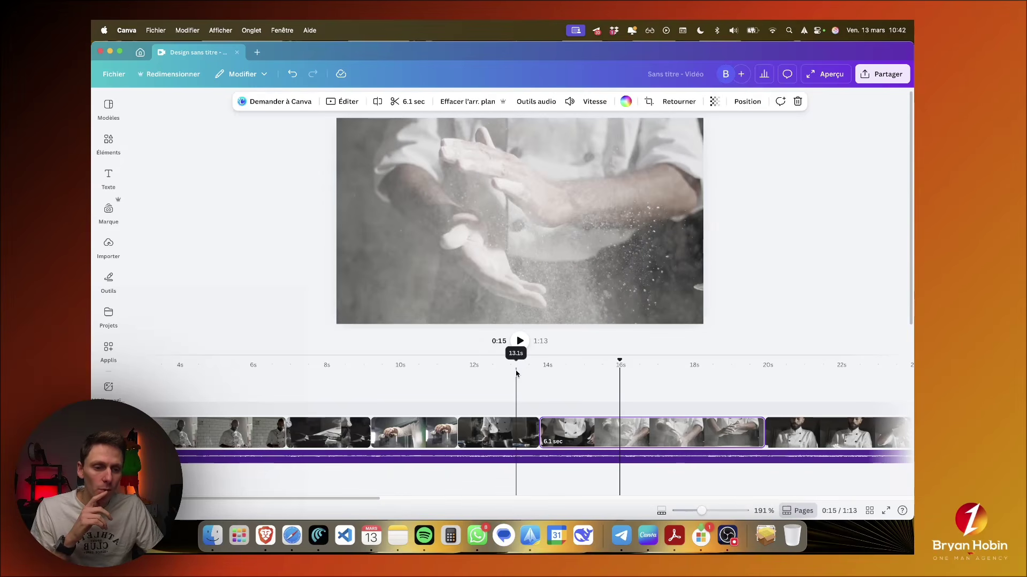
left_click(516, 373)
key("space")
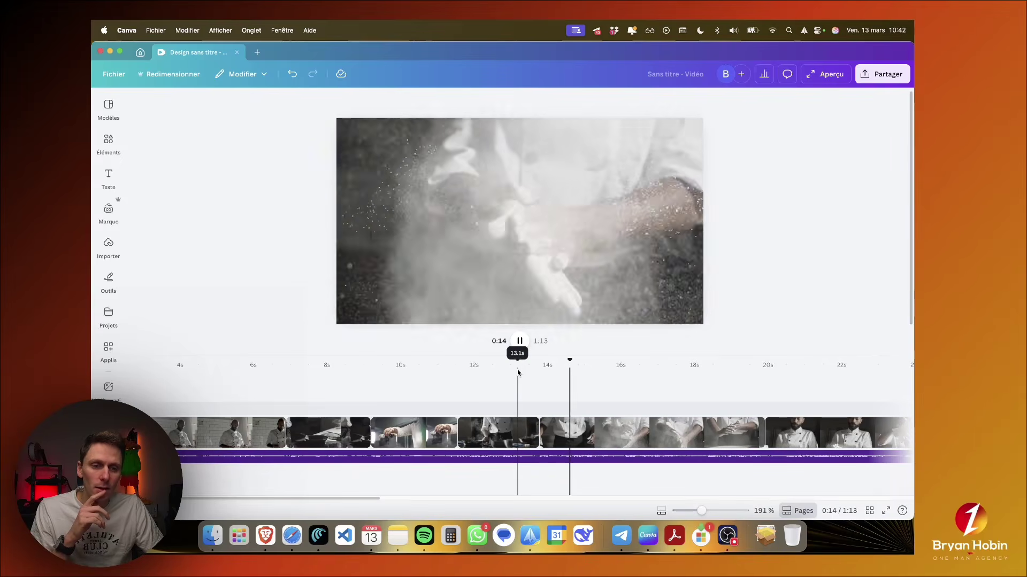
left_click(621, 378)
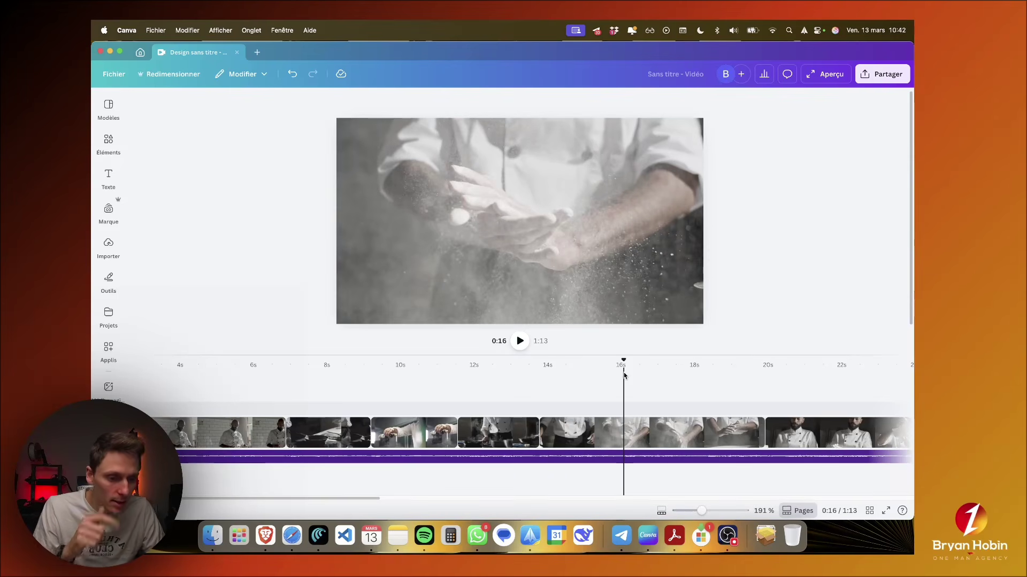
left_click(624, 424)
key("s")
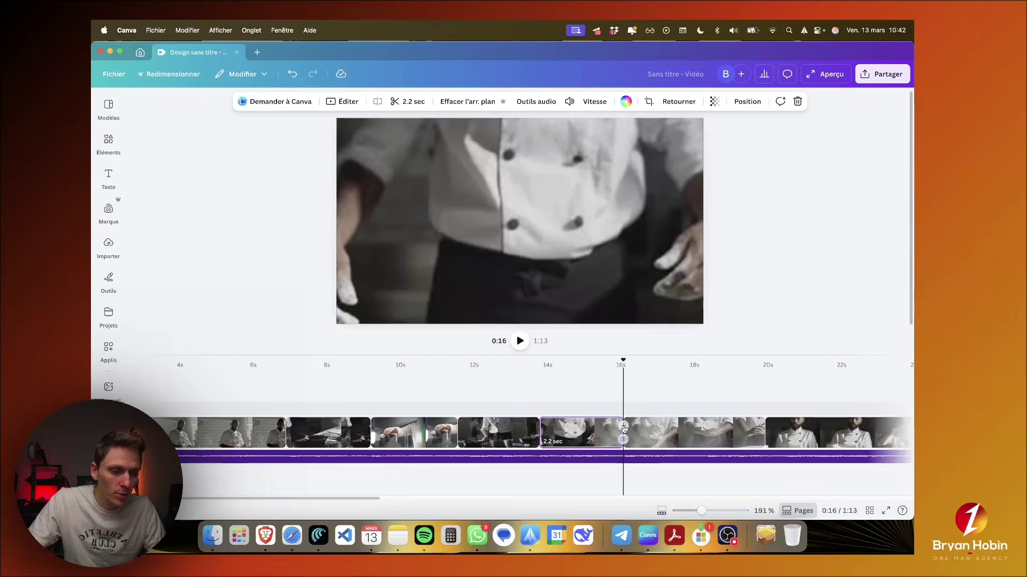
left_click(646, 432)
key("Delete")
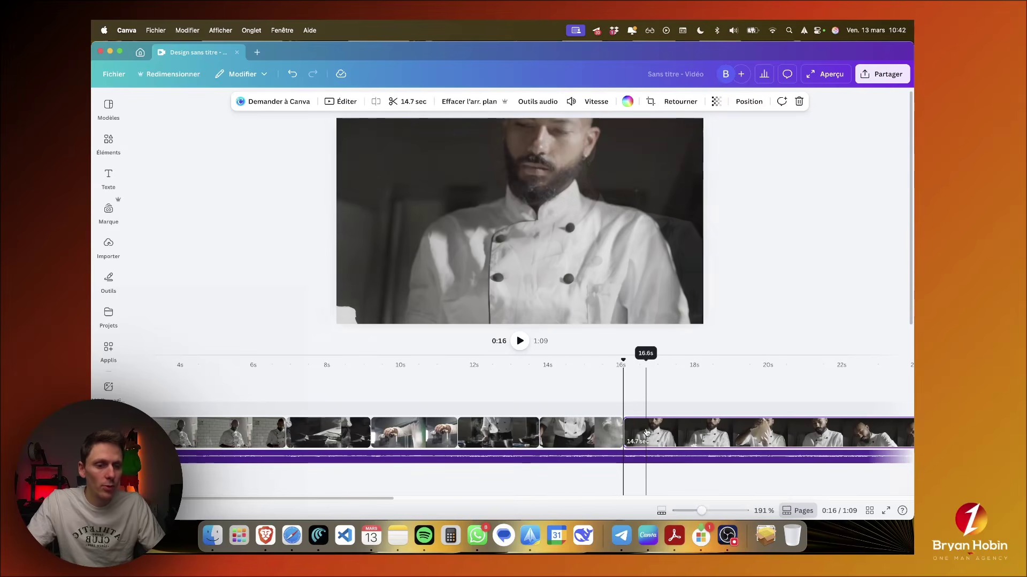
Step: Preview the dough-handling clip, split it about 1.8 s in and delete its first part
left_click(591, 366)
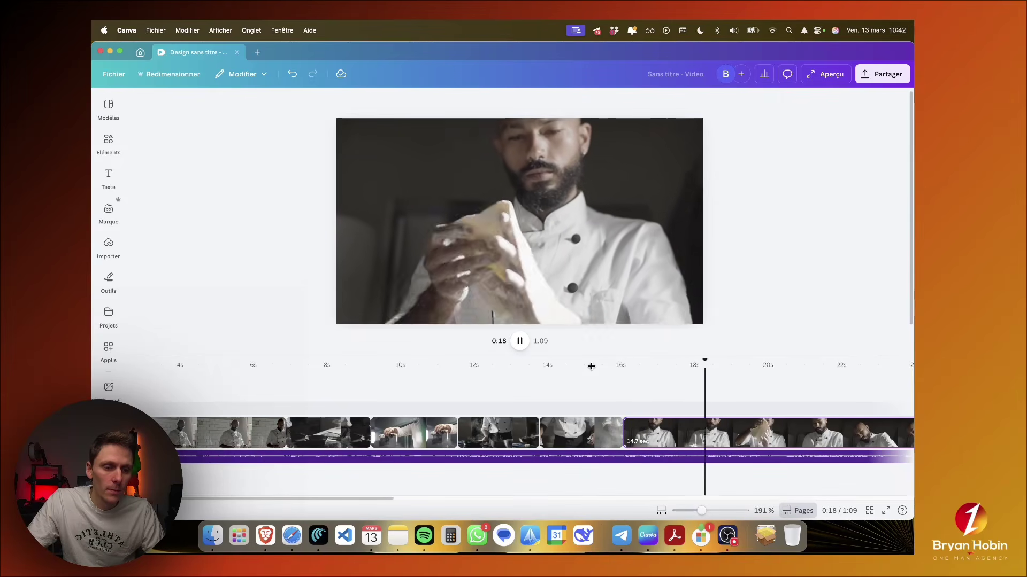
key("space")
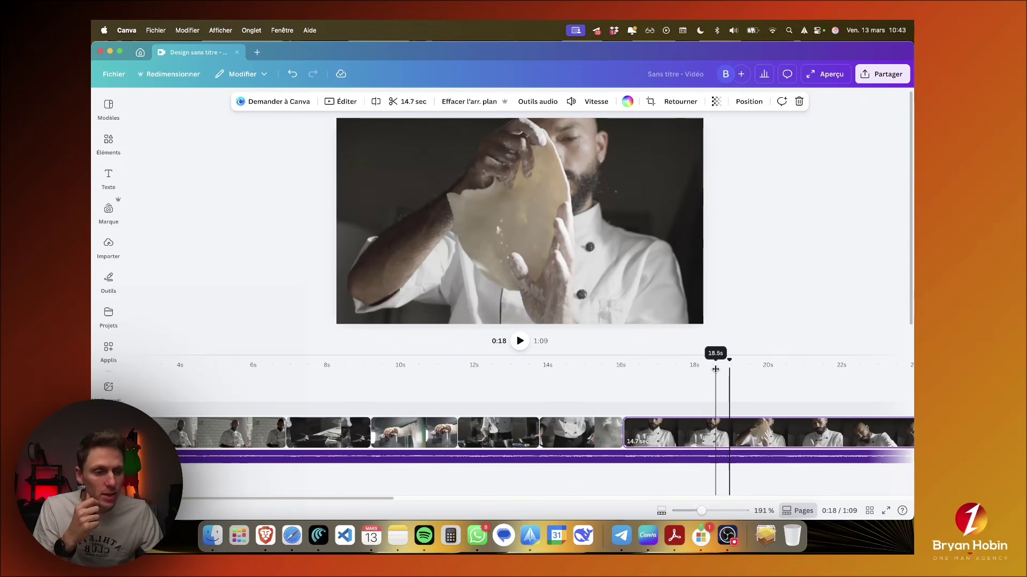
left_click_drag(729, 369, 693, 366)
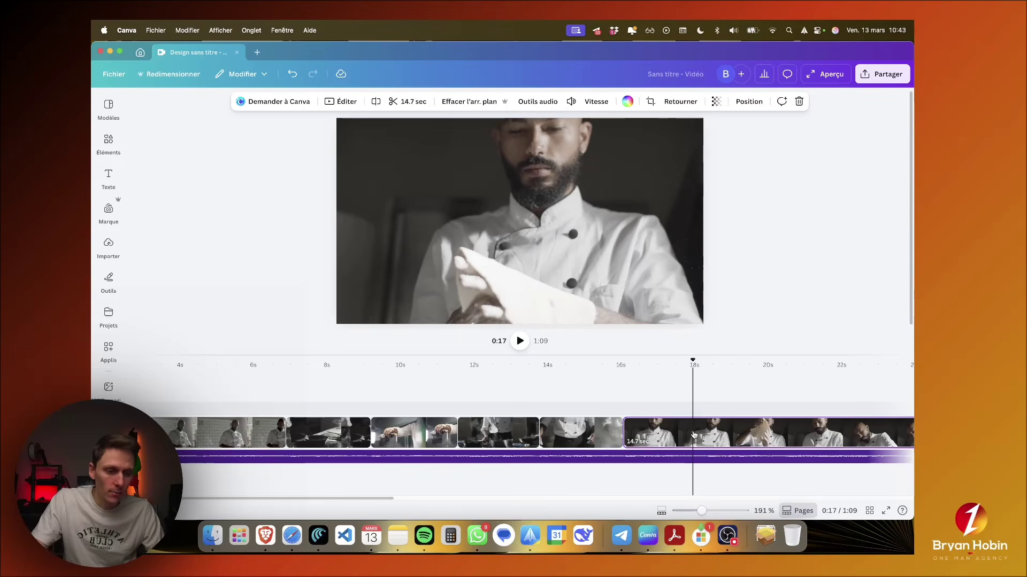
key("s")
left_click(669, 435)
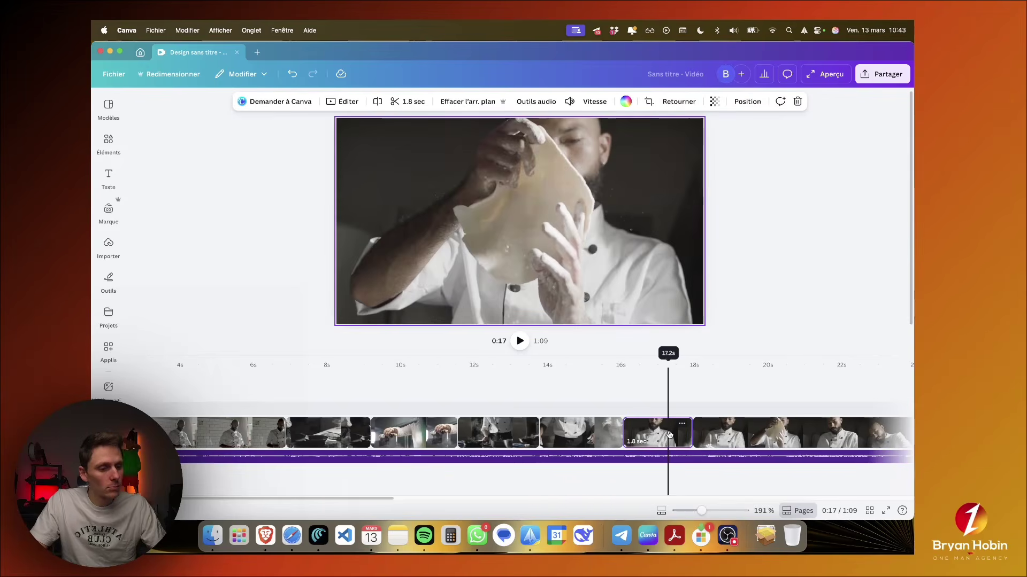
key("Delete")
Step: Preview the cut into the dough-handling clip and extend that clip's start backwards to make it 14.0 s long
left_click_drag(623, 362, 617, 365)
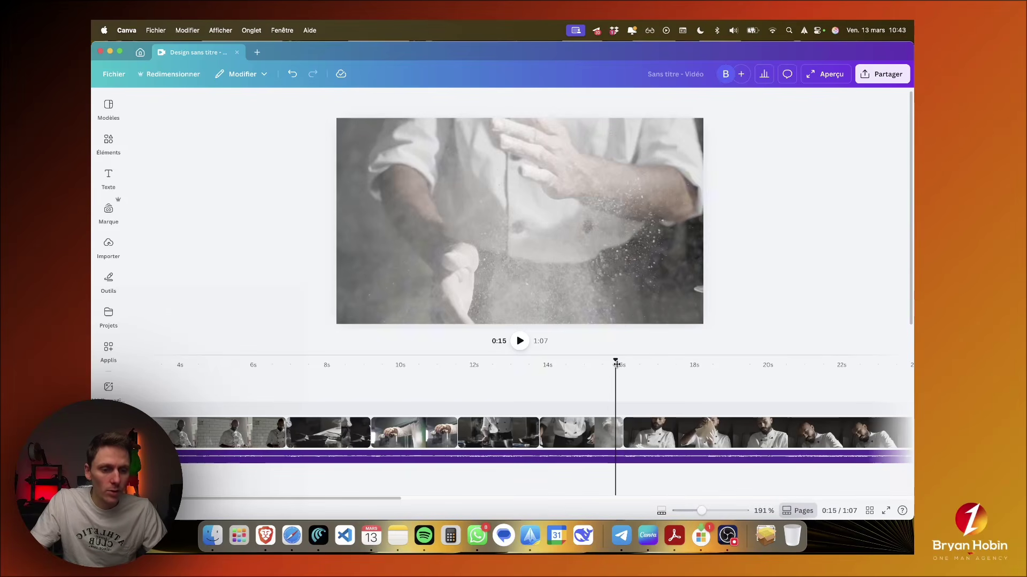
key("space")
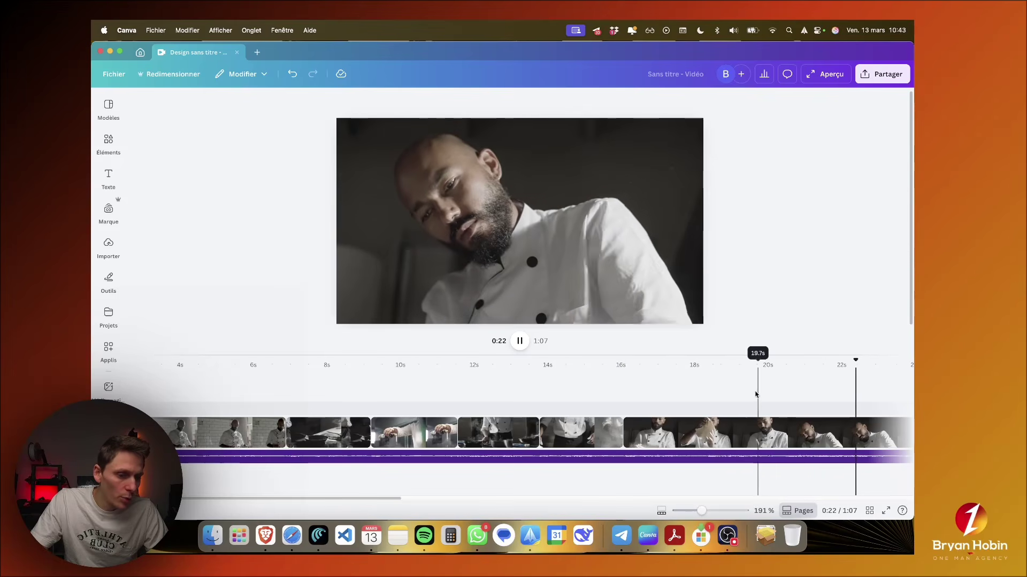
key("space")
left_click(657, 443)
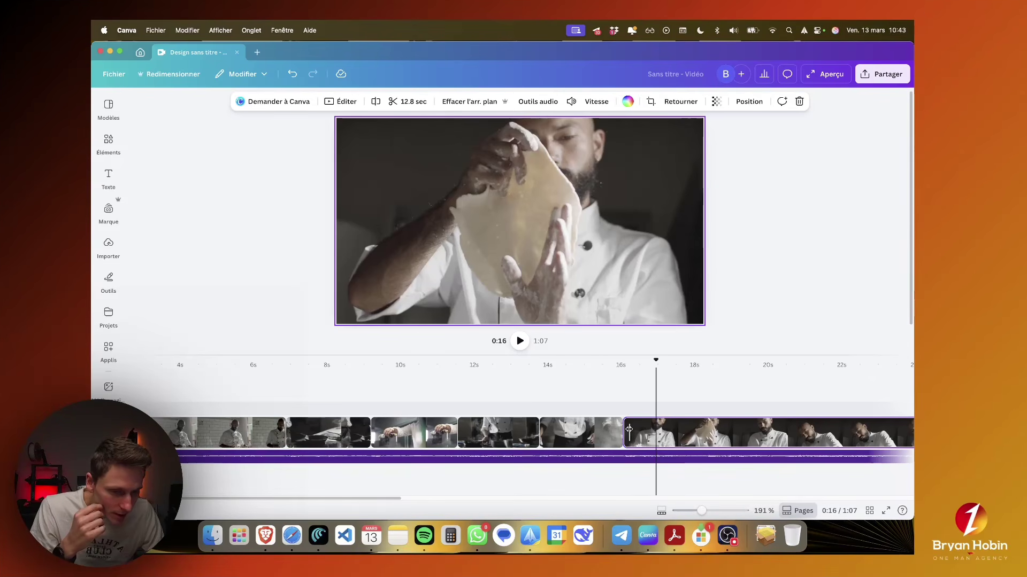
left_click_drag(629, 430, 596, 429)
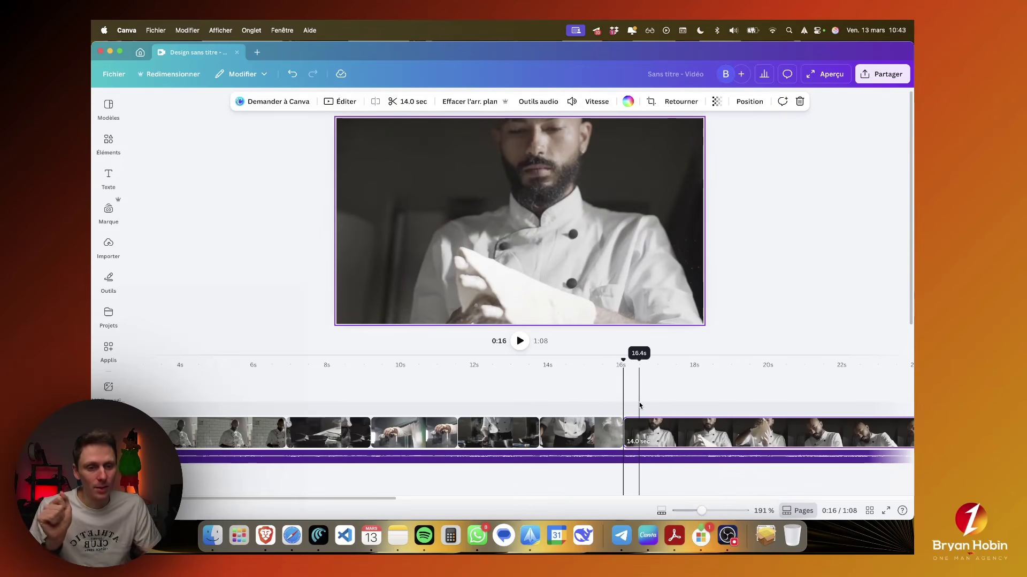
Step: Preview the extended dough-handling clip, split it about 2.2 s in and delete its remainder
key("space")
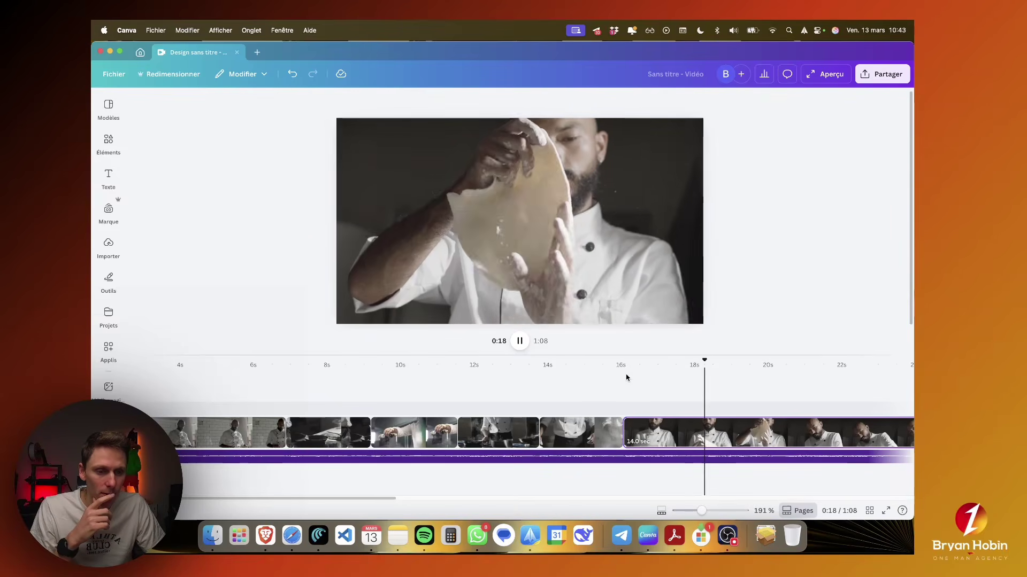
key("space")
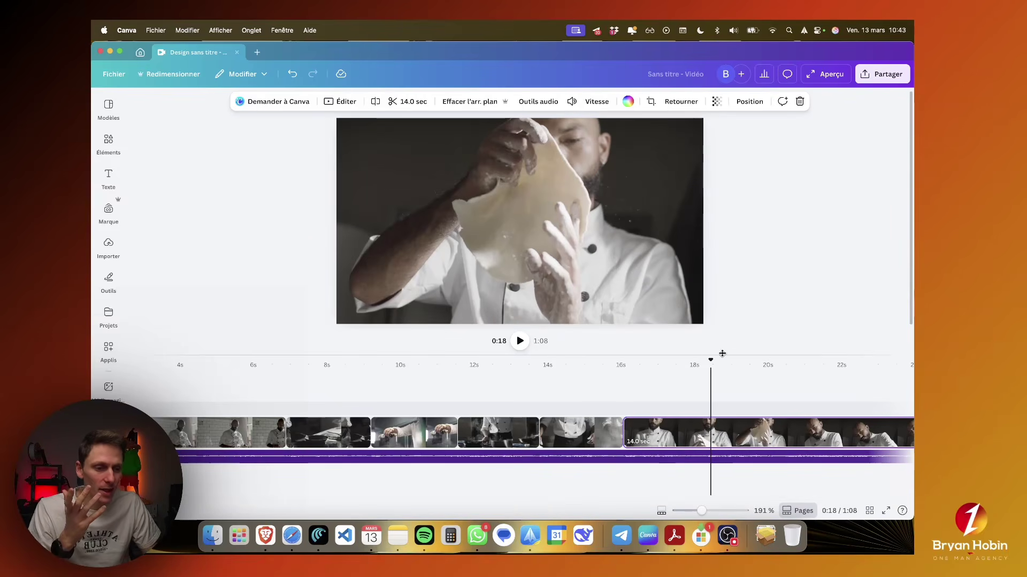
left_click(708, 362)
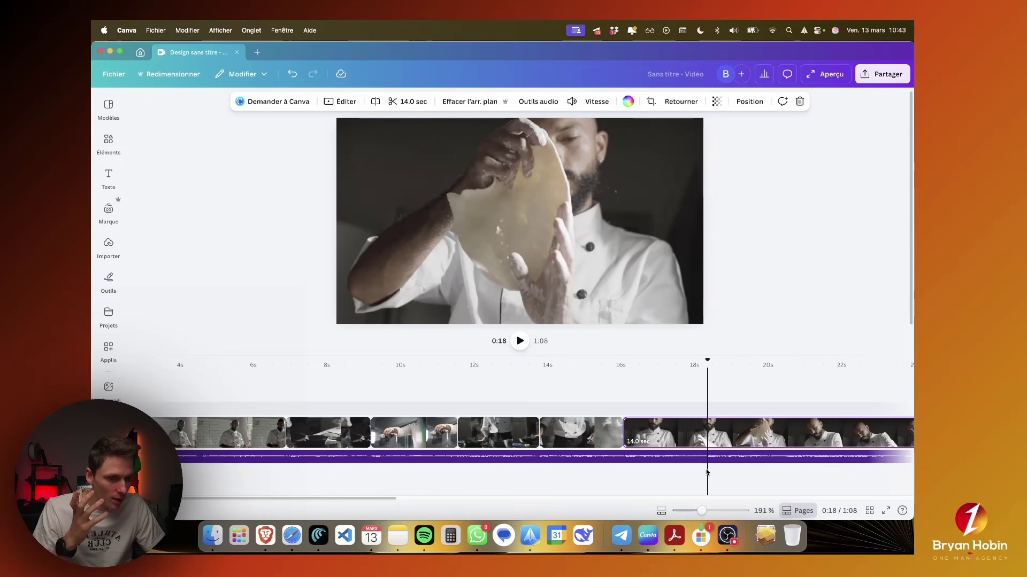
key("s")
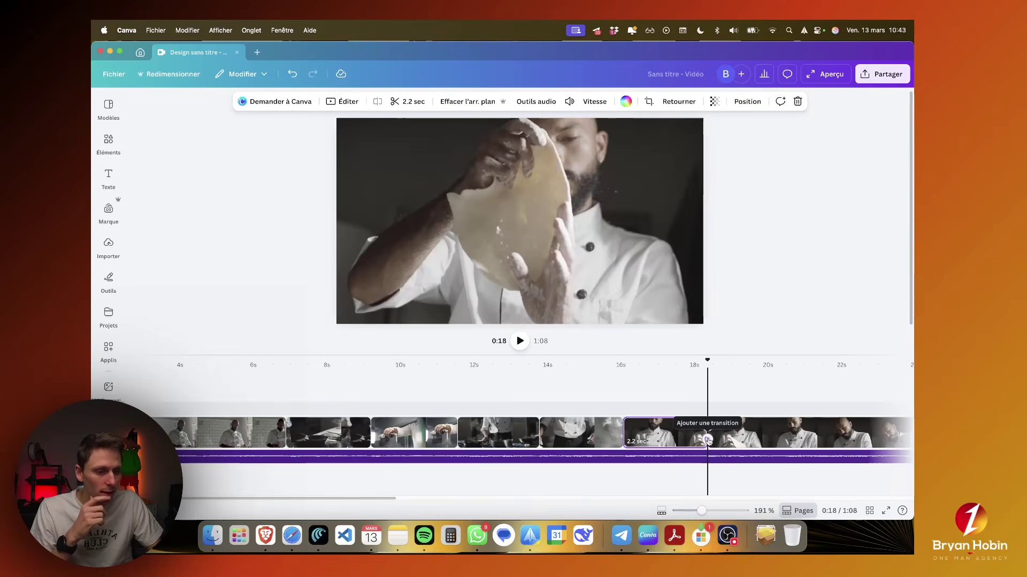
scroll(695, 433, "right", 3)
left_click(735, 429)
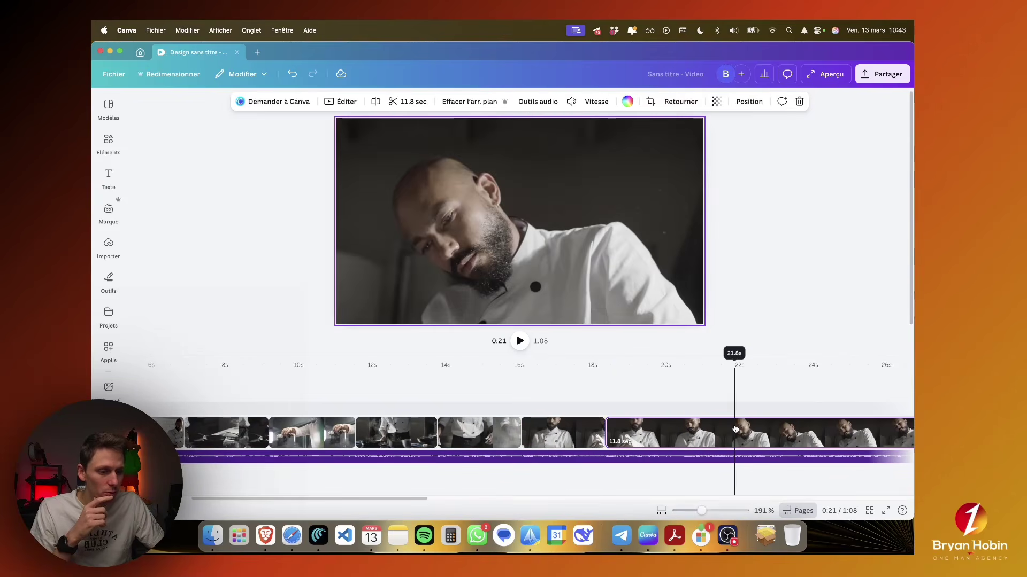
key("BackSpace")
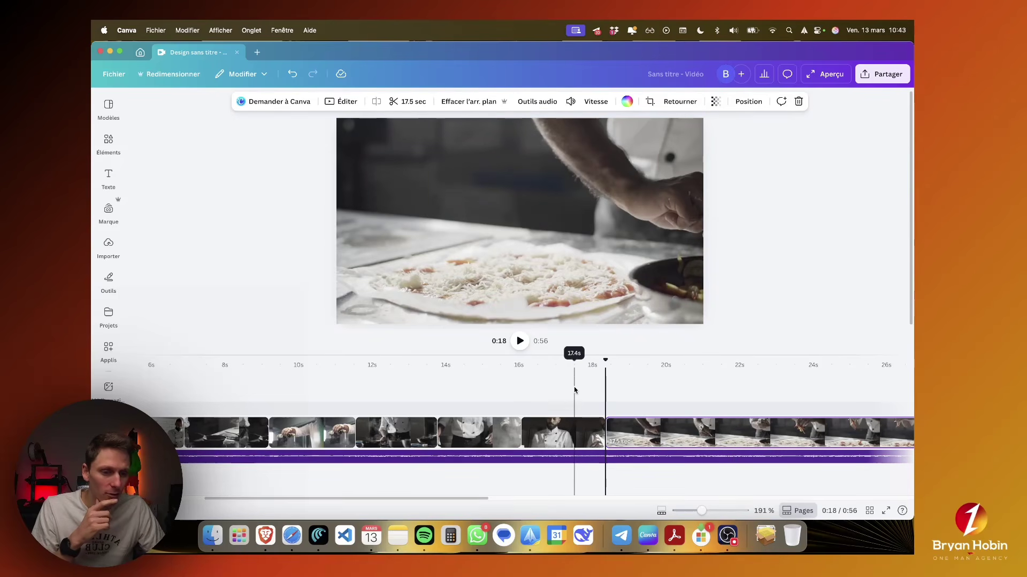
Step: Preview the cut into the pizza-topping clip and split that clip about 2.4 s in
left_click(575, 390)
key("space")
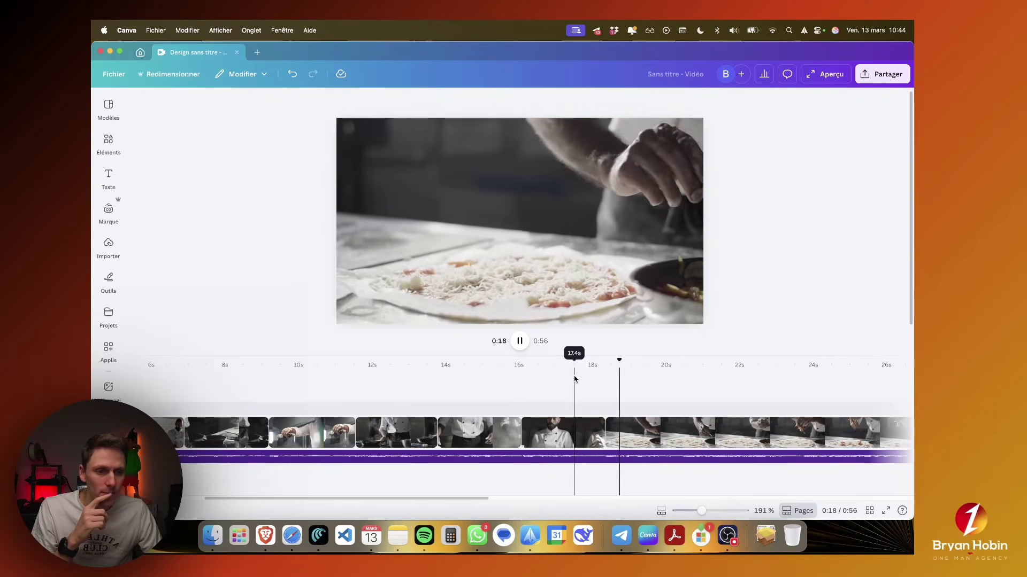
key("space")
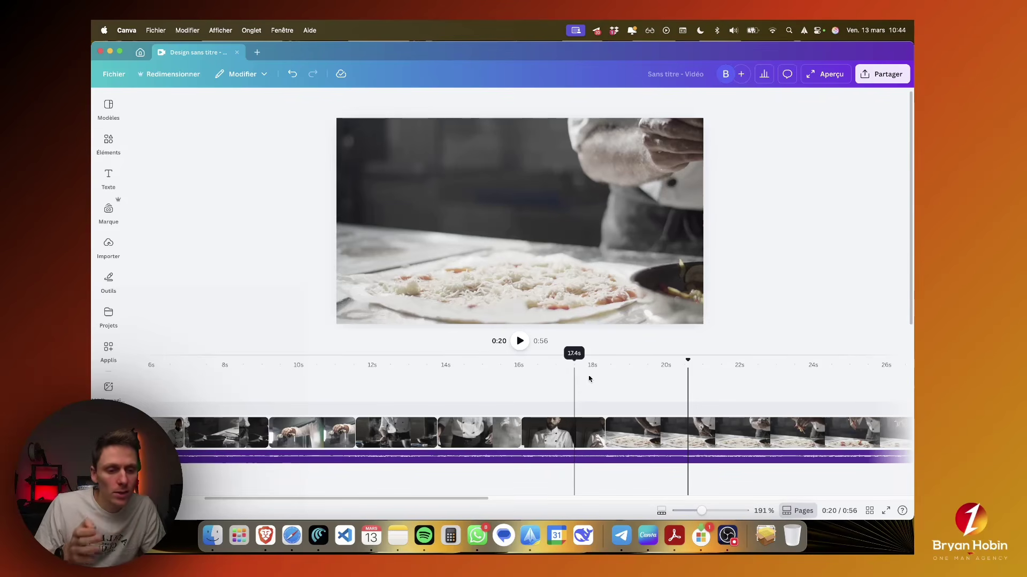
left_click(620, 362)
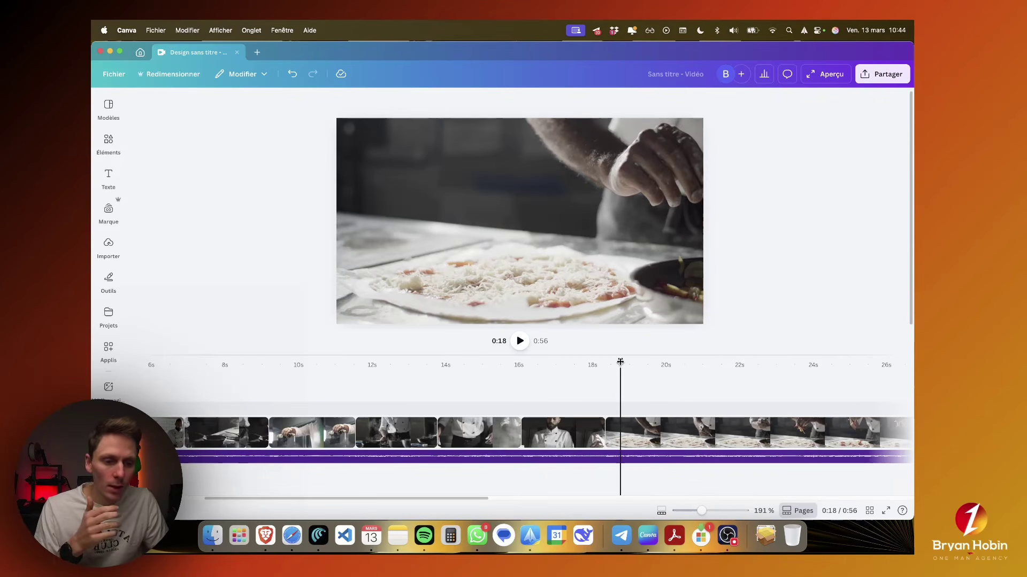
mouse_move(621, 362)
left_mouse_down()
mouse_move(648, 363)
mouse_move(612, 362)
left_mouse_up()
key("space")
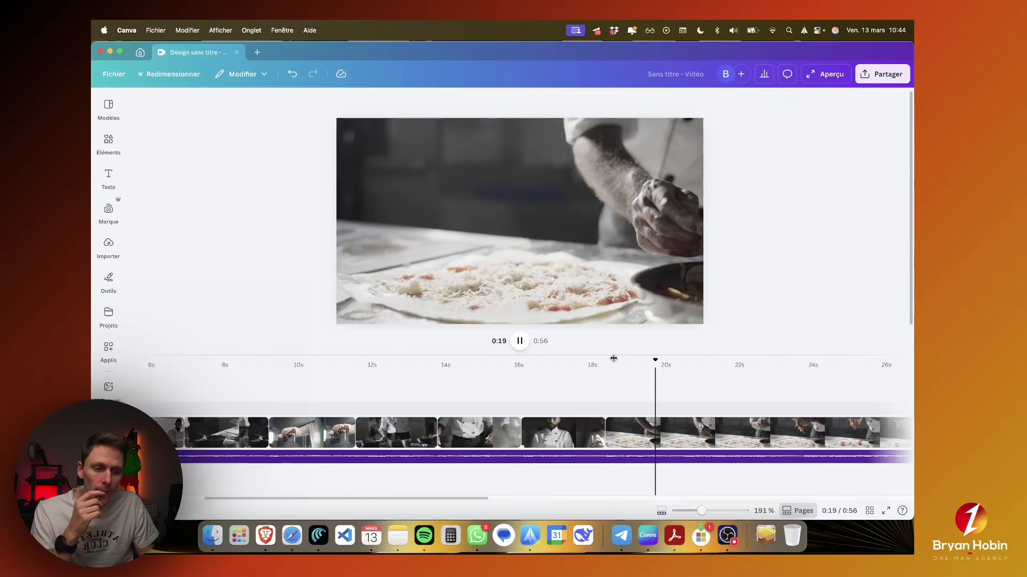
left_click_drag(685, 362, 694, 367)
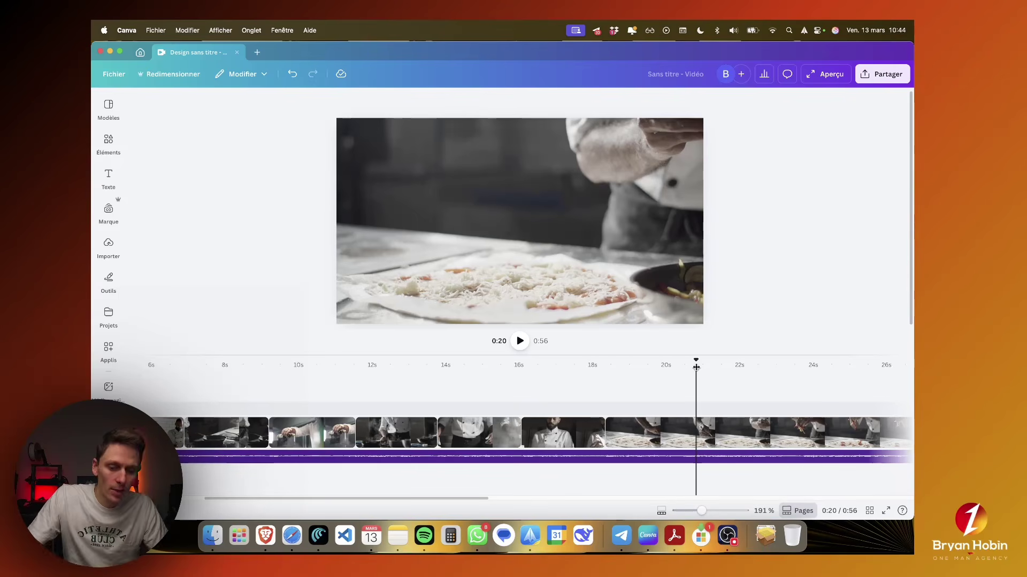
left_click(696, 428)
key("s")
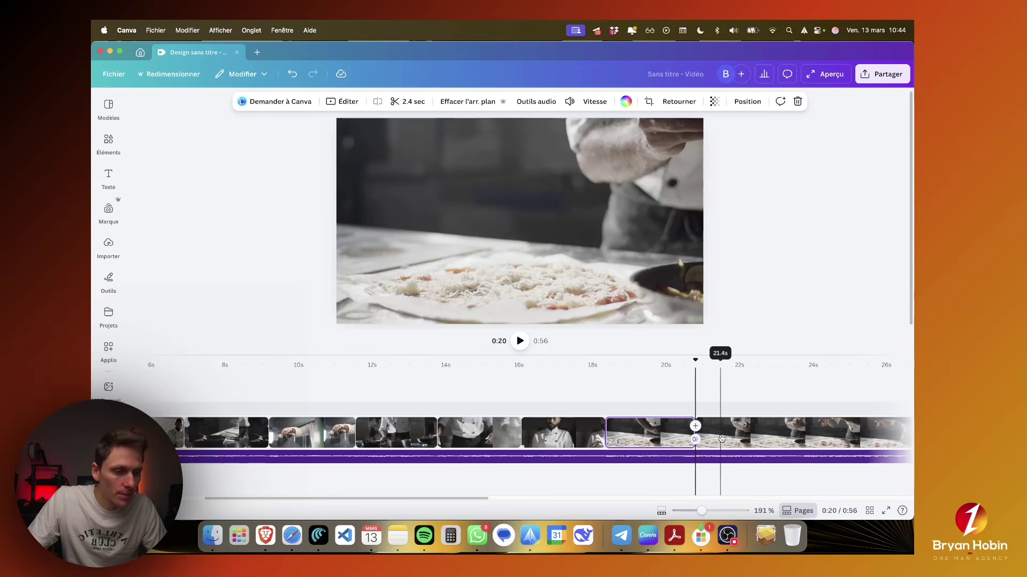
Step: Split the pizza clip's remainder where the vegetable toppings fall, about 3.7 s further on, and delete the section before that split
scroll(697, 428, "right", 5)
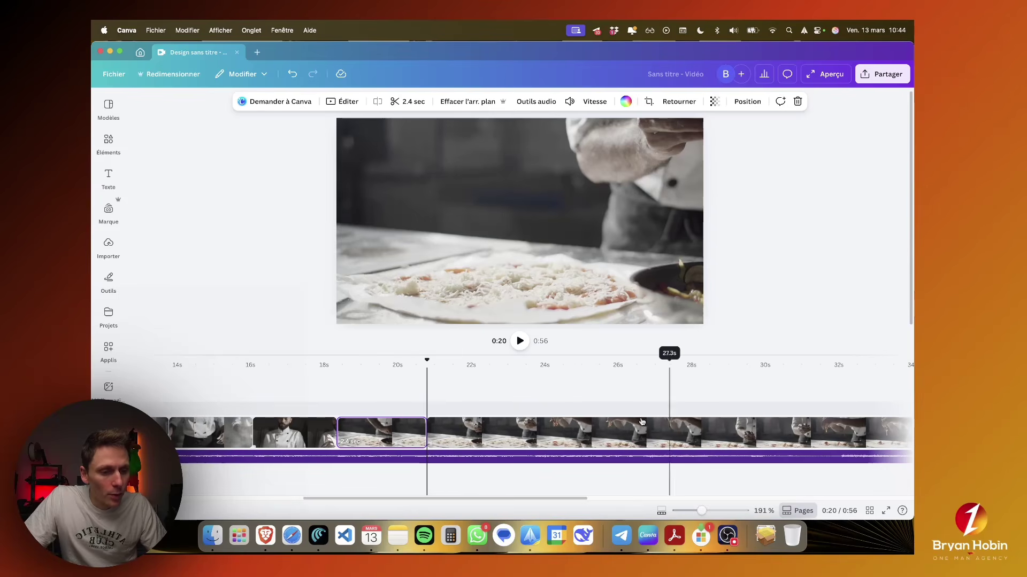
left_click(543, 365)
left_click_drag(545, 366, 564, 368)
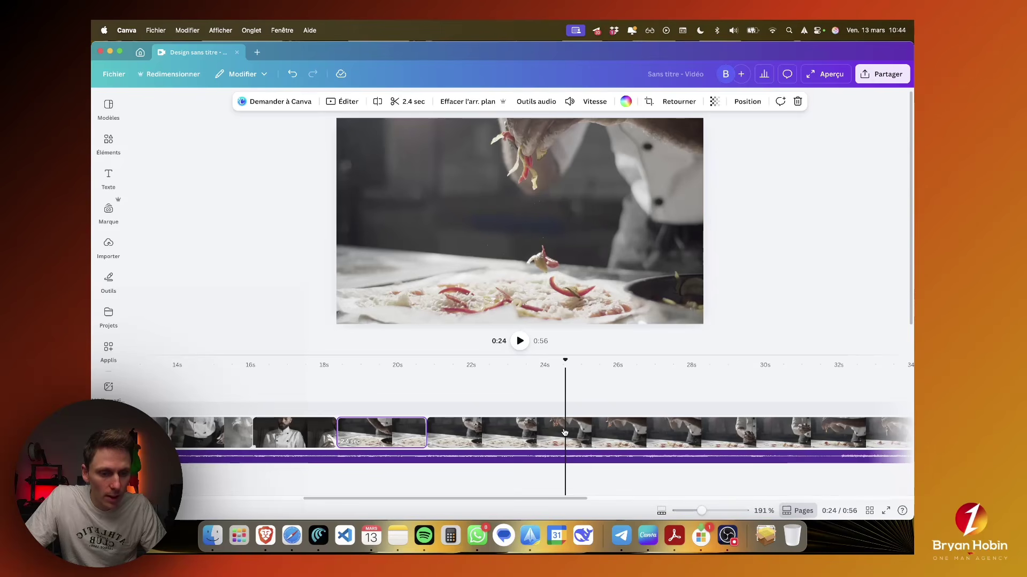
key("s")
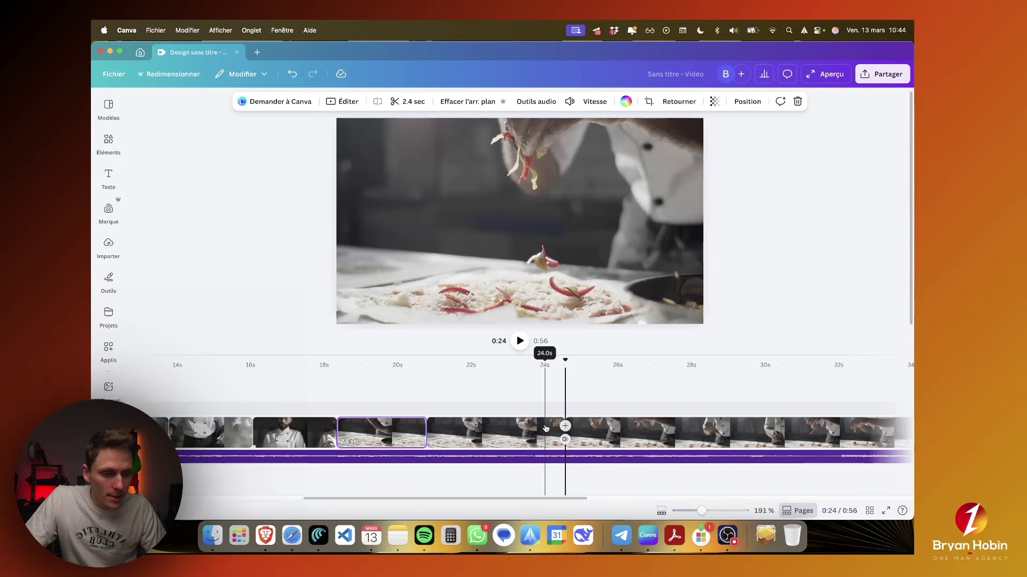
left_click(508, 431)
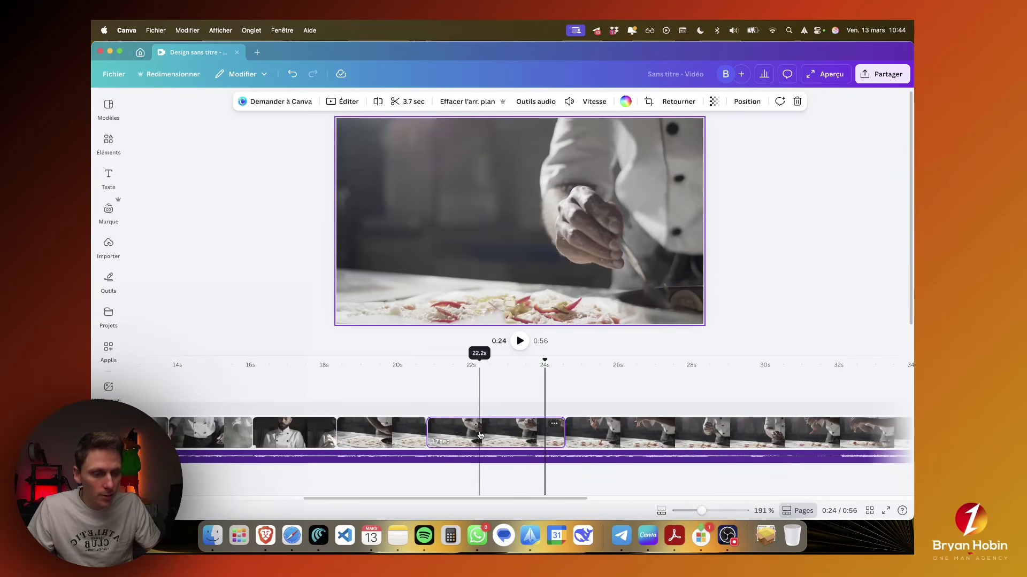
key("Delete")
Step: Preview the jump cut between the two pizza-topping parts and trim the end of the first part slightly, keeping it about 2.4 s long
left_click(385, 374)
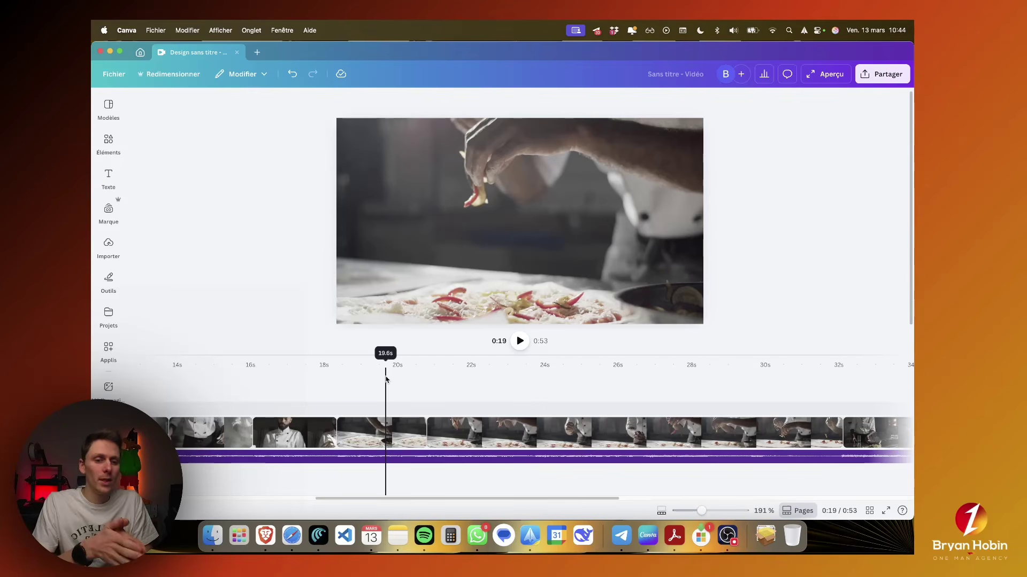
left_click(332, 368)
key("space")
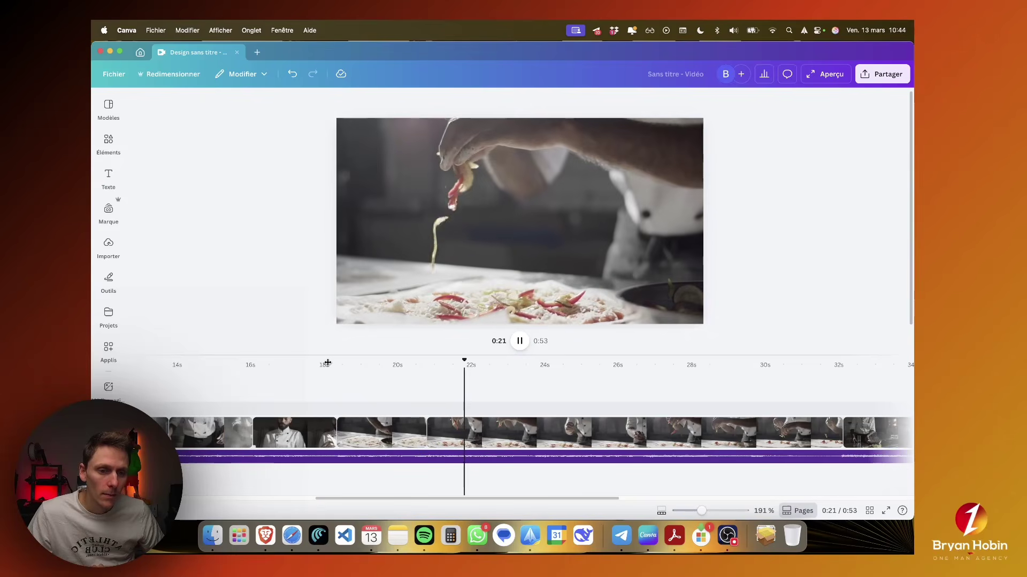
key("space")
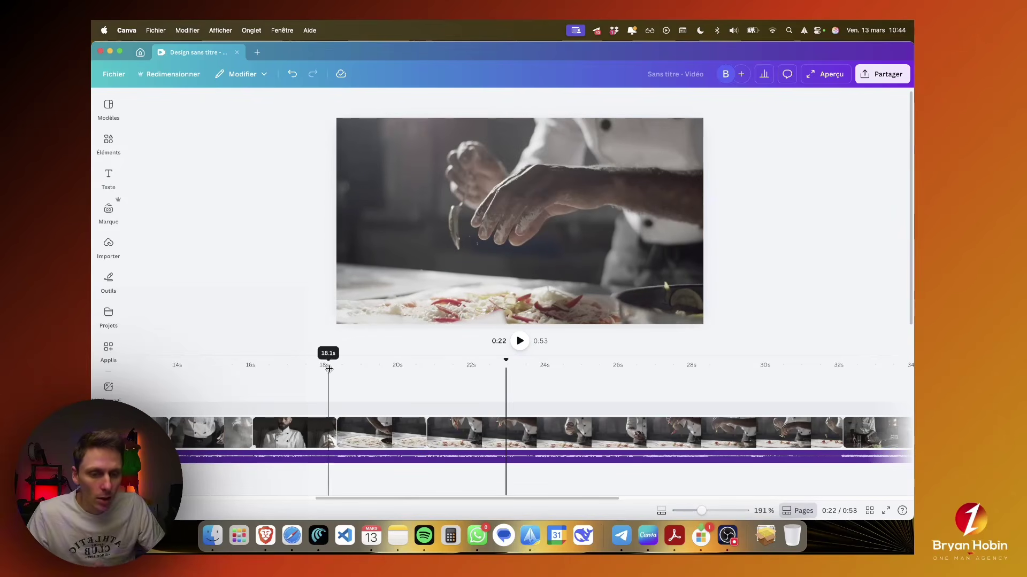
left_click(416, 439)
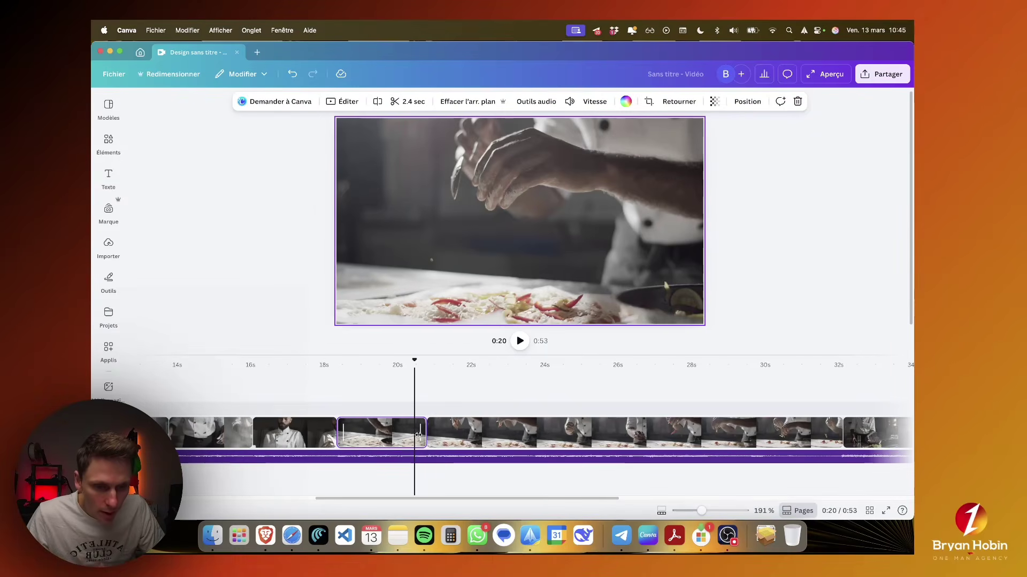
left_click_drag(418, 434, 424, 433)
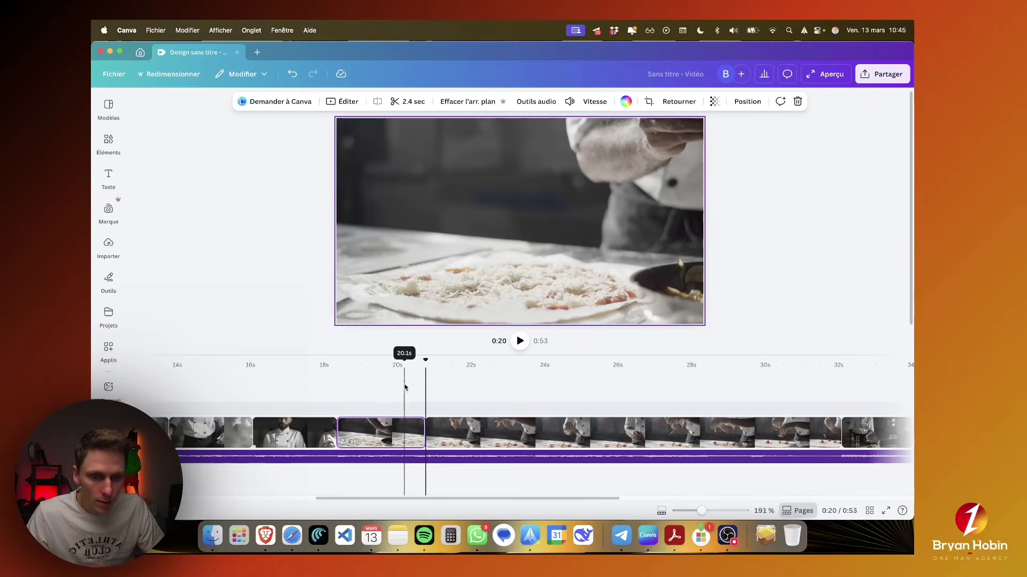
Step: Preview the pizza-topping sequence, split its second part at about 23.7 s on the timeline and delete the remainder
scroll(398, 366, "left", 5)
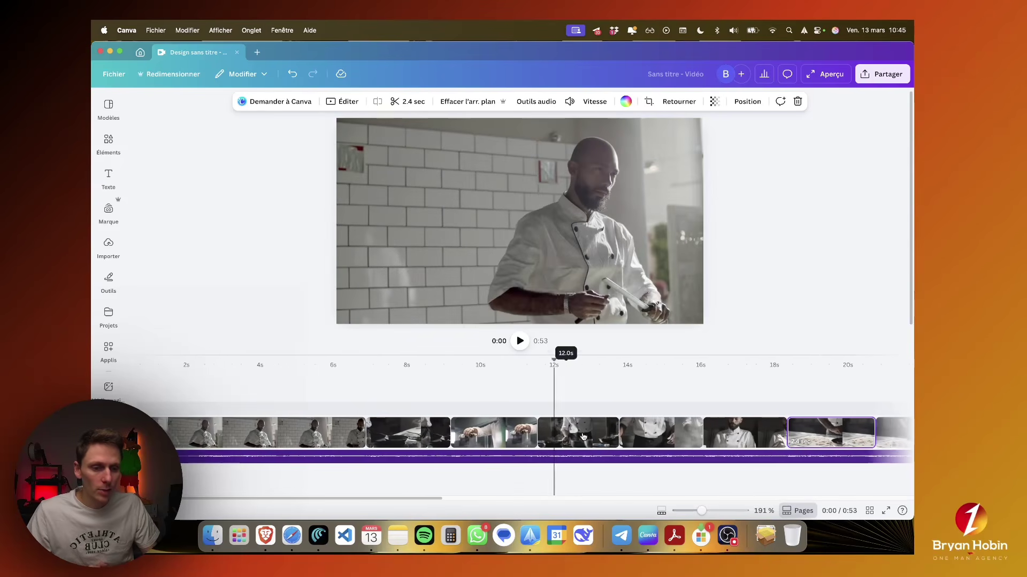
left_click(713, 374)
scroll(700, 377, "right", 3)
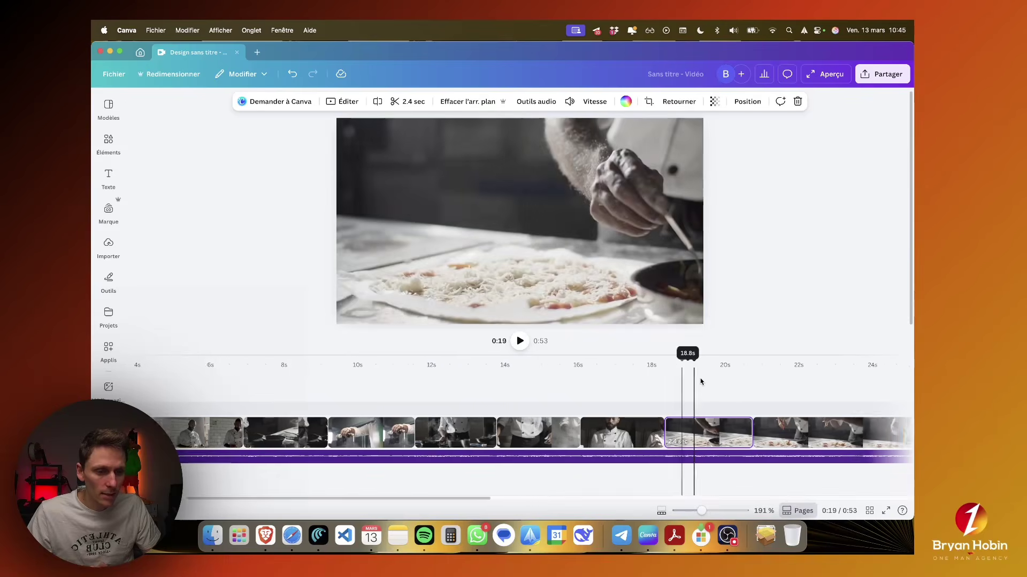
left_click(520, 342)
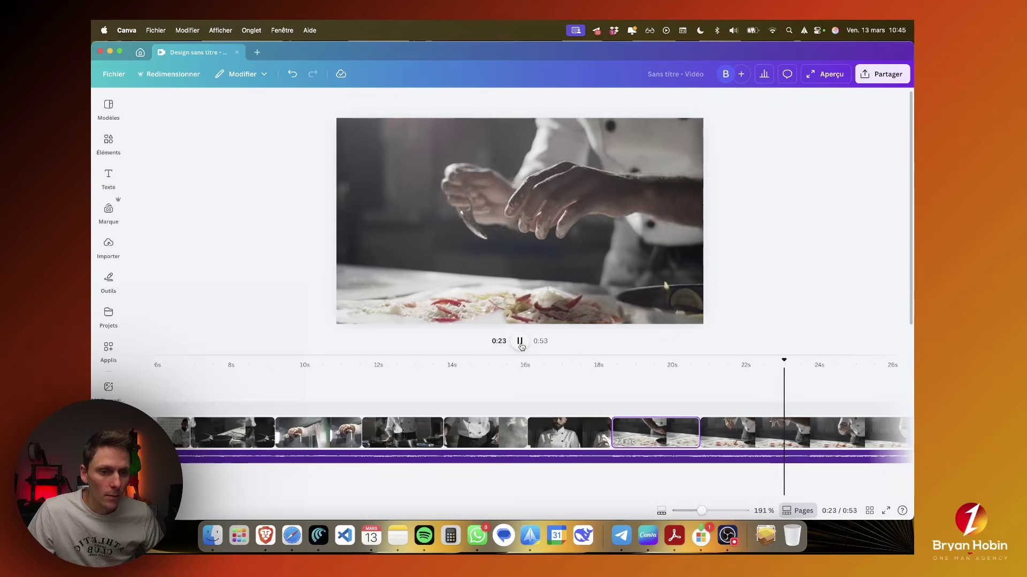
left_click(520, 342)
scroll(668, 380, "right", 3)
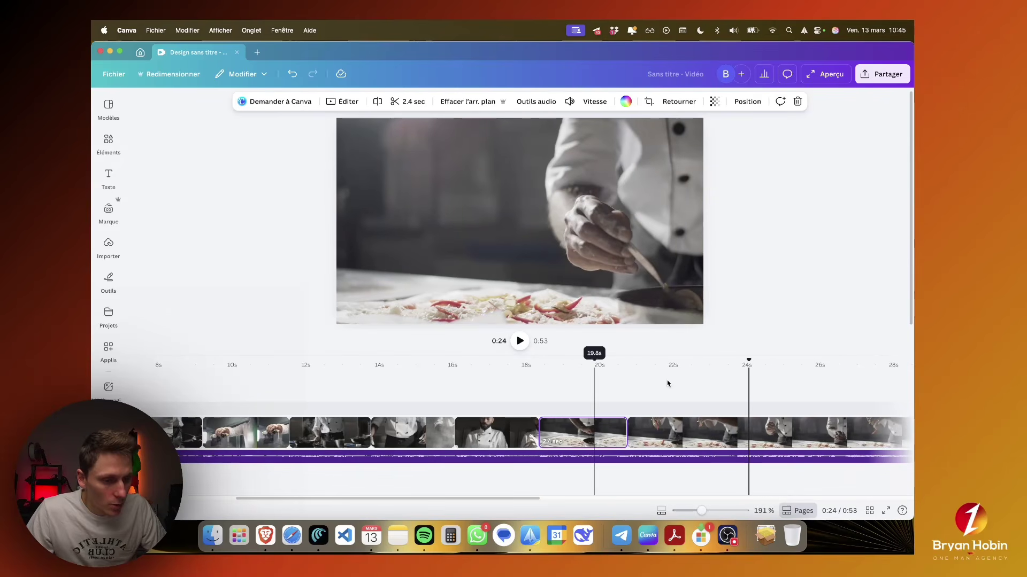
left_click(736, 386)
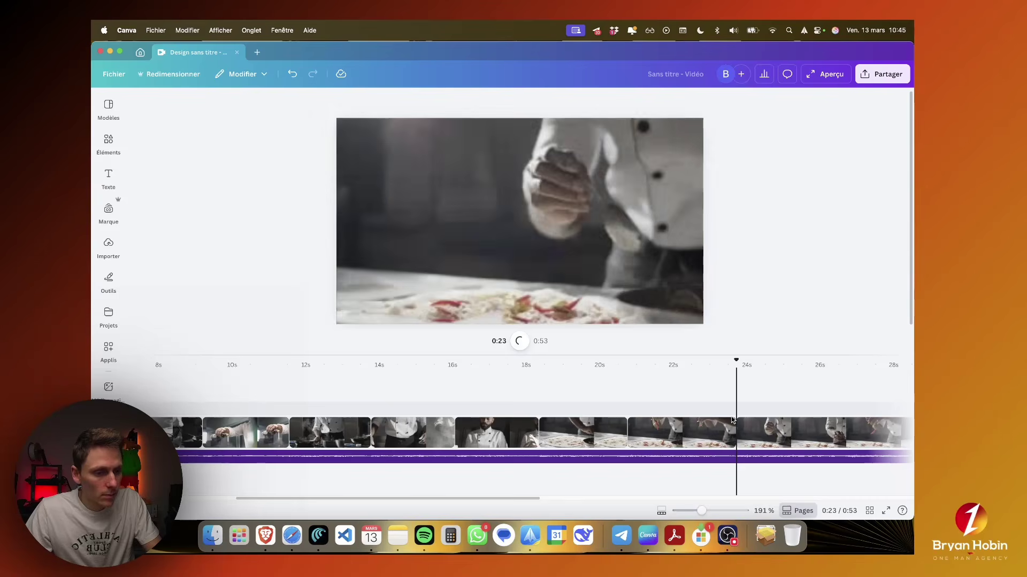
scroll(746, 425, "right", 6)
left_click(712, 430)
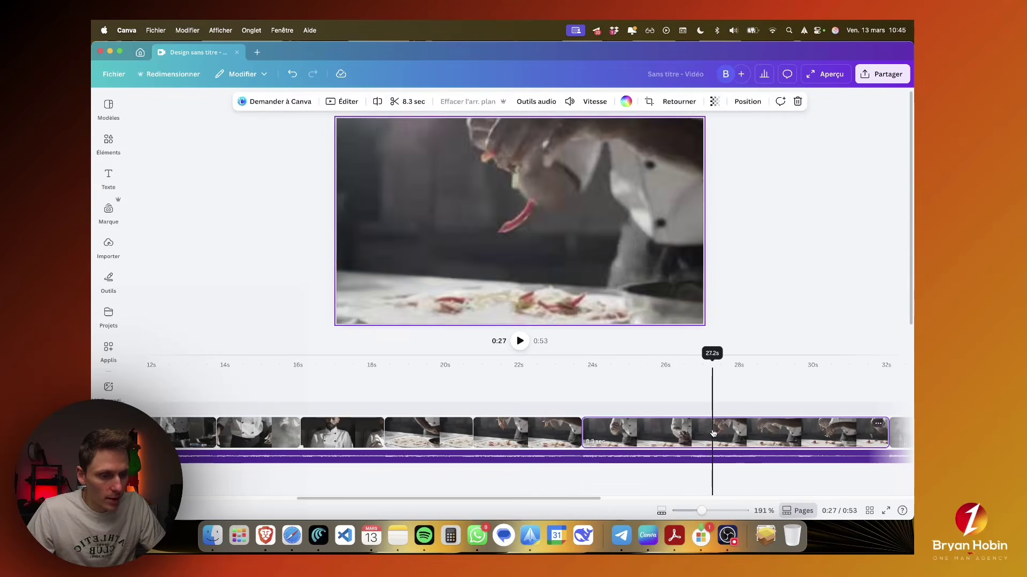
scroll(712, 430, "right", 6)
key("Delete")
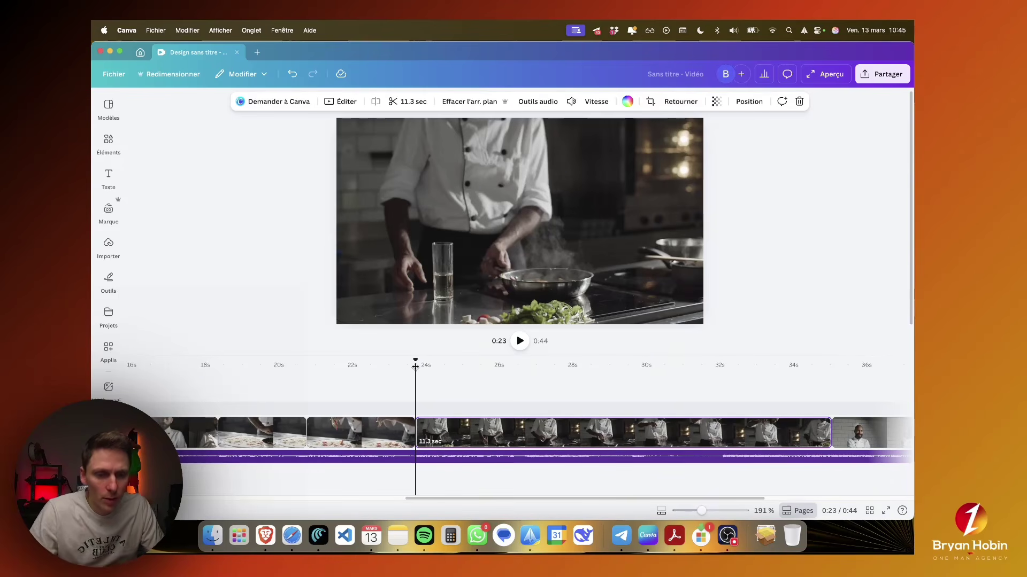
Step: Scrub through the 11.3 s clip of the chef pouring liquid into a pan and delete that clip from the timeline
left_click_drag(415, 365, 634, 378)
left_click(560, 430)
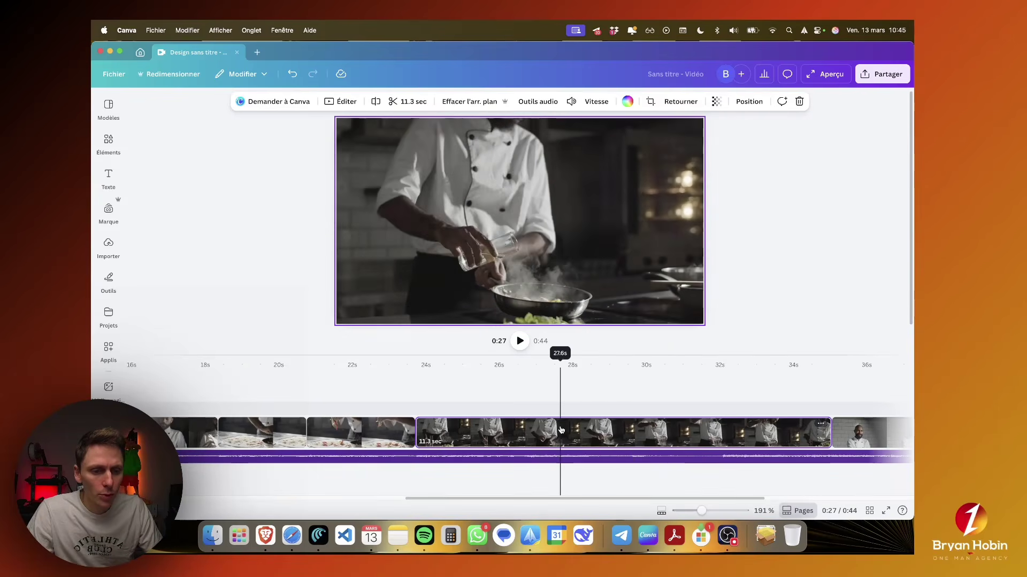
key("Delete")
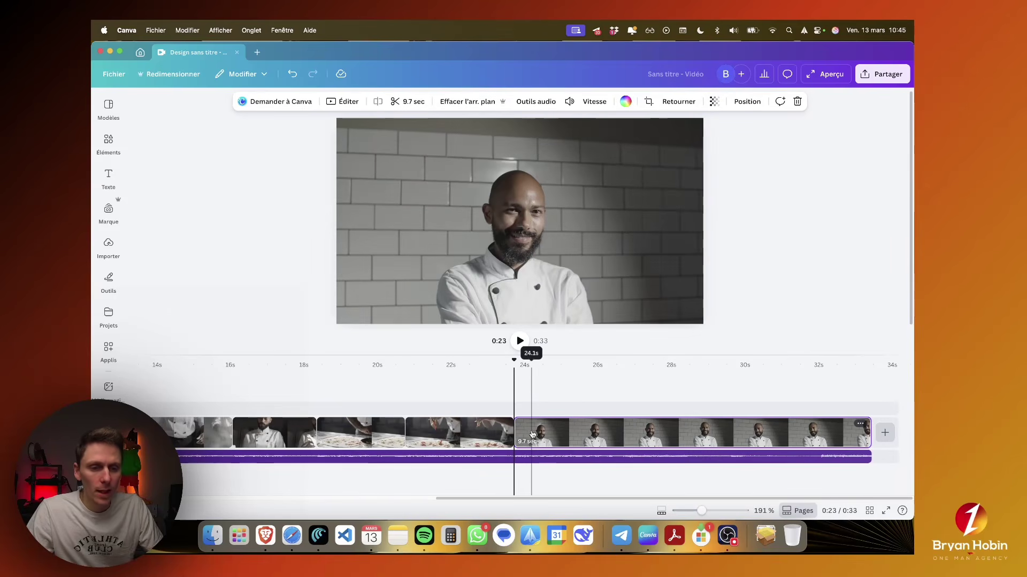
Step: Scrub through the sequence from the clip of meat falling into a pan to the steaming-pan clip
scroll(410, 427, "left", 10)
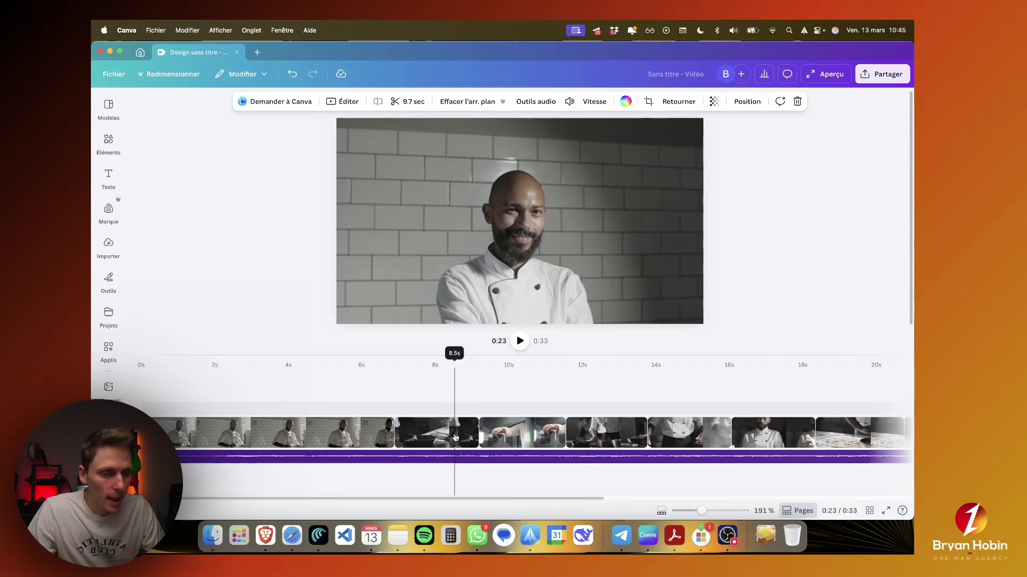
left_click(455, 437)
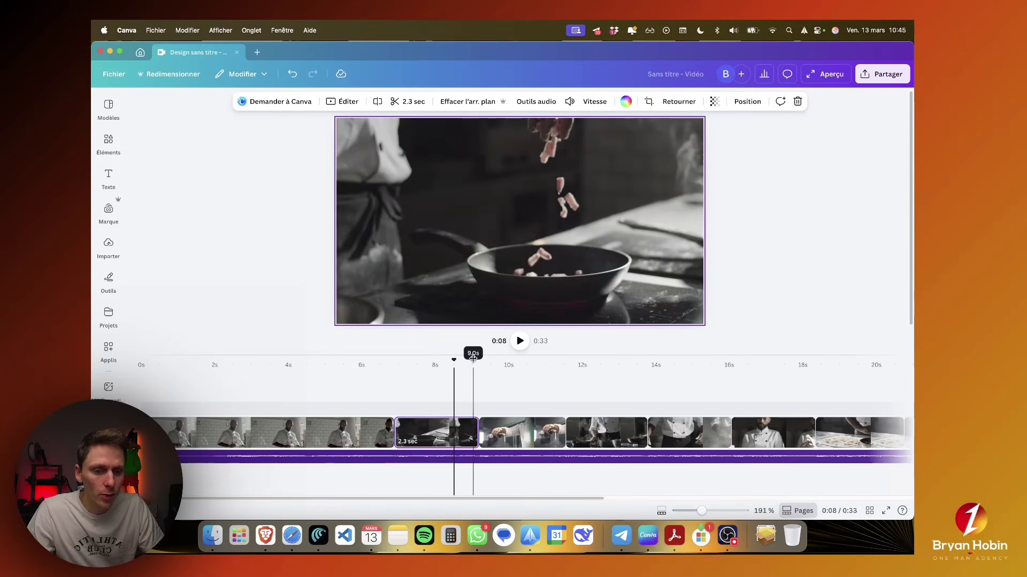
left_click_drag(473, 358, 608, 348)
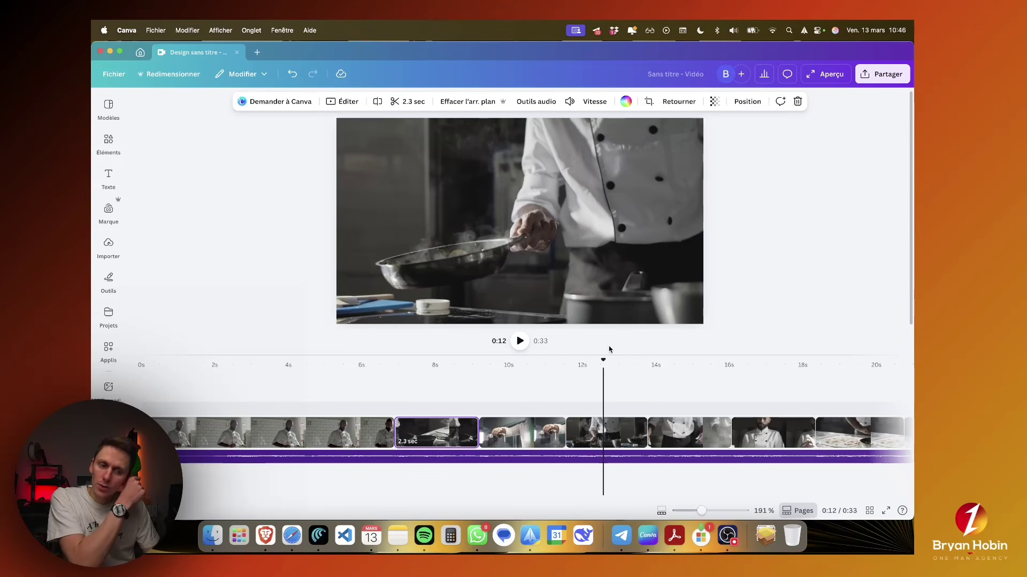
left_click(634, 434)
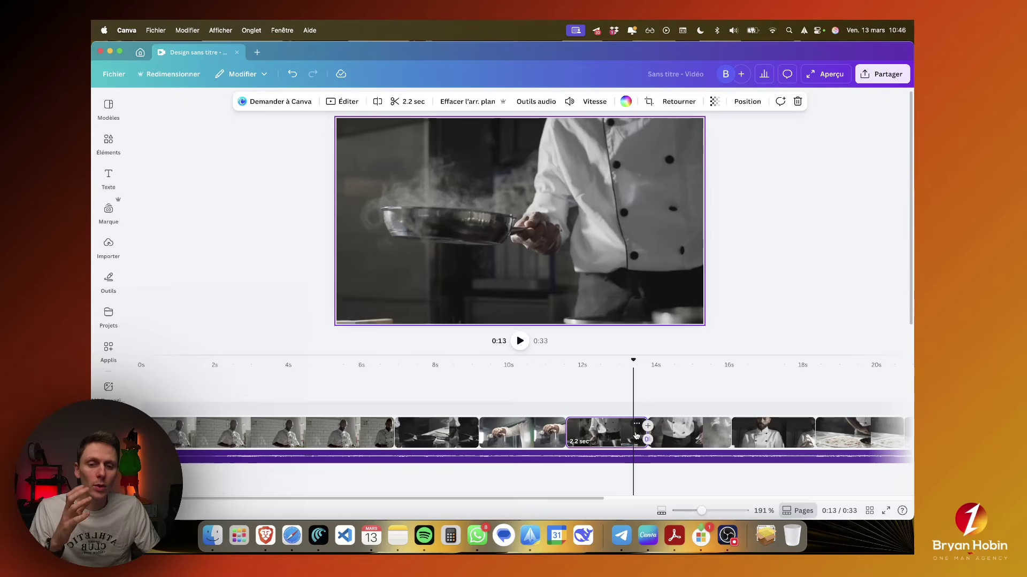
Step: Add the uploaded 11.3 s pan-pouring clip as an overlay above the steaming-pan clip and shrink it into the frame's lower-right area
left_click(107, 249)
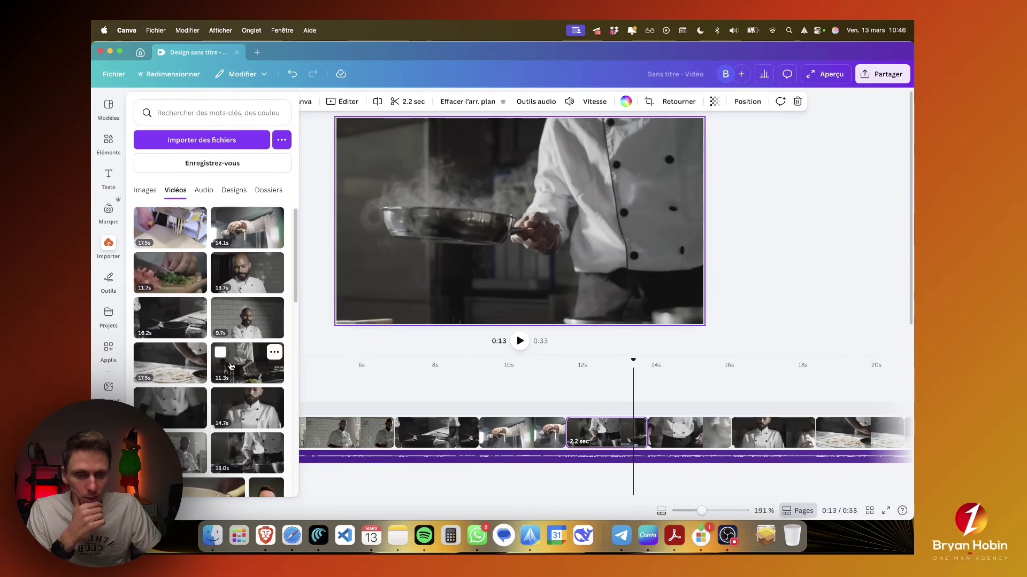
left_click_drag(231, 366, 600, 410)
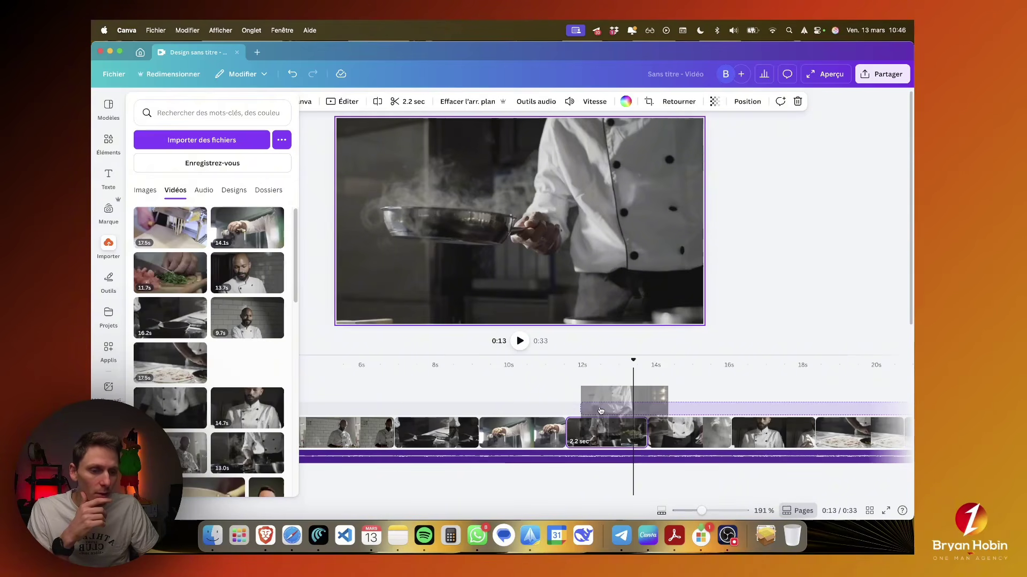
left_click_drag(601, 410, 601, 410)
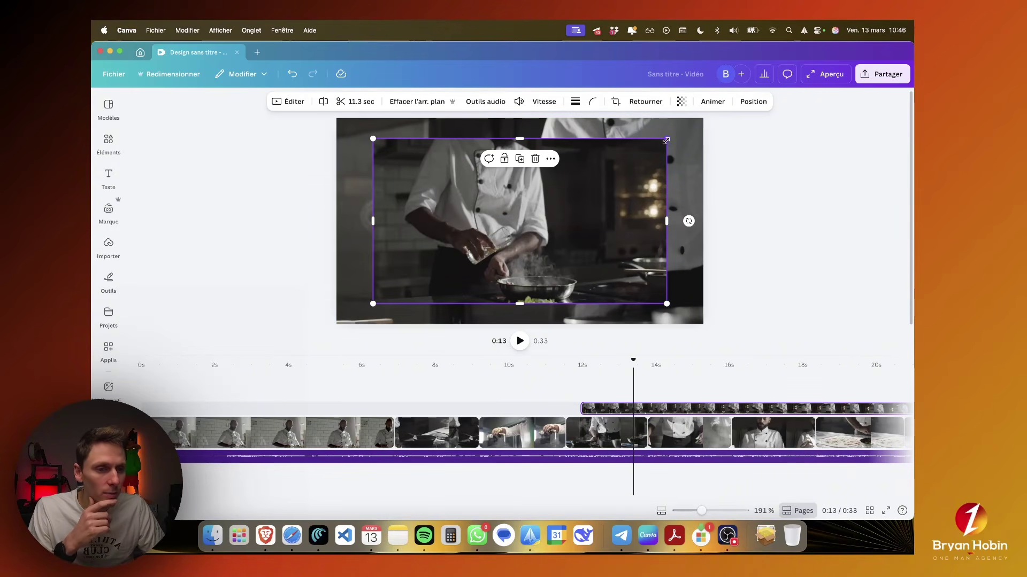
left_click_drag(666, 141, 487, 236)
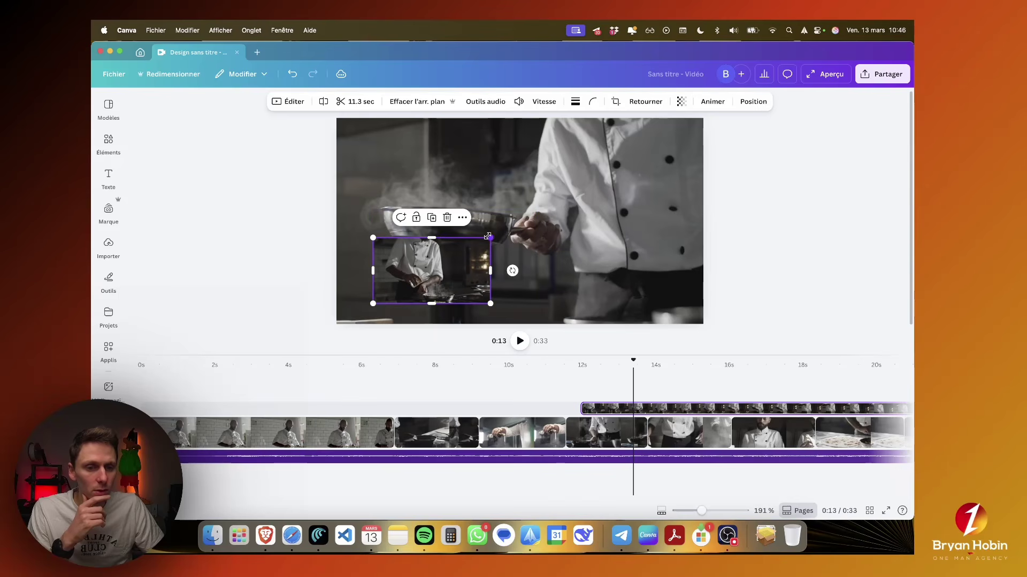
left_click_drag(441, 268, 634, 268)
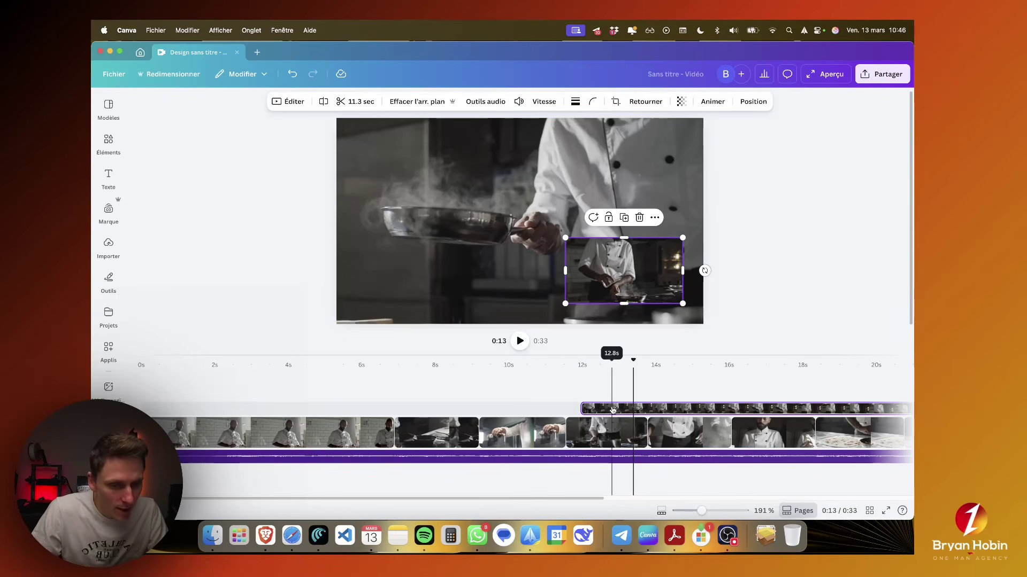
Step: Shift the overlay clip's start to about 12.4 s and shorten it to 1.3 s so it ends with the steaming-pan clip
left_click_drag(615, 405, 632, 406)
scroll(833, 413, "right", 5)
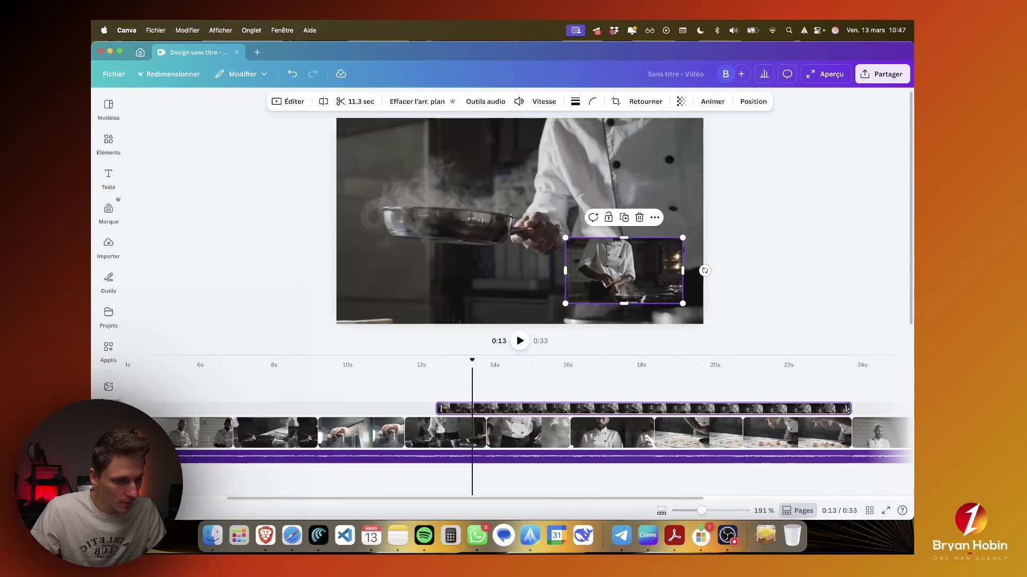
left_click_drag(849, 410, 460, 409)
scroll(460, 409, "right", 1)
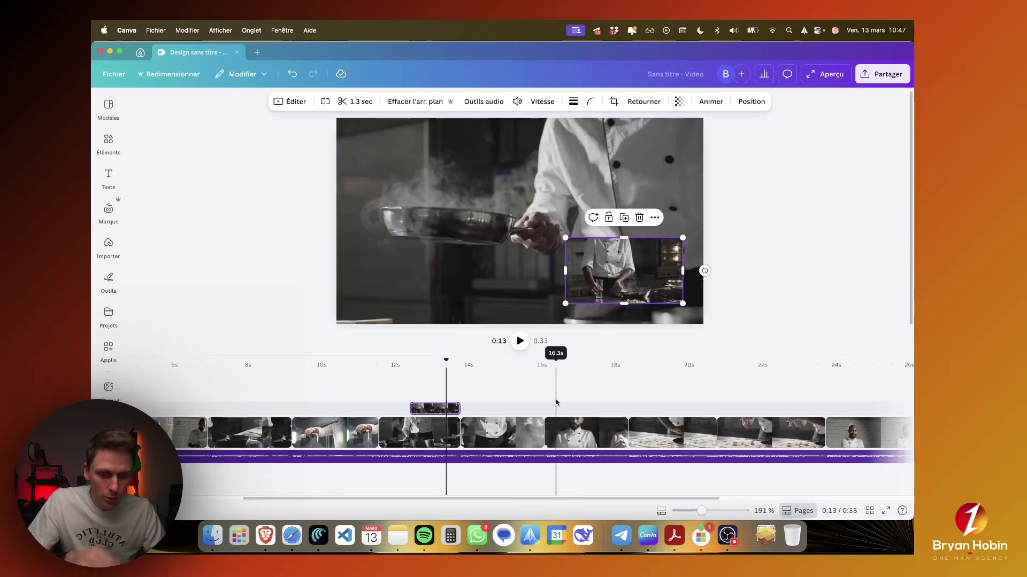
Step: Undo the overlay clip's shortening and trim it again to 1.3 s, ending with the steaming-pan clip
key("super+z")
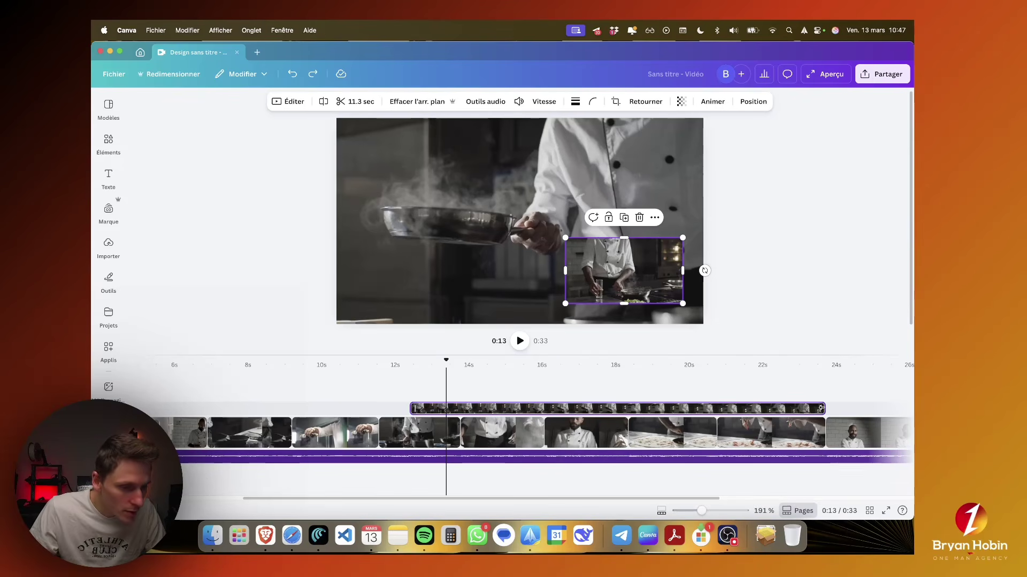
left_click_drag(820, 409, 458, 412)
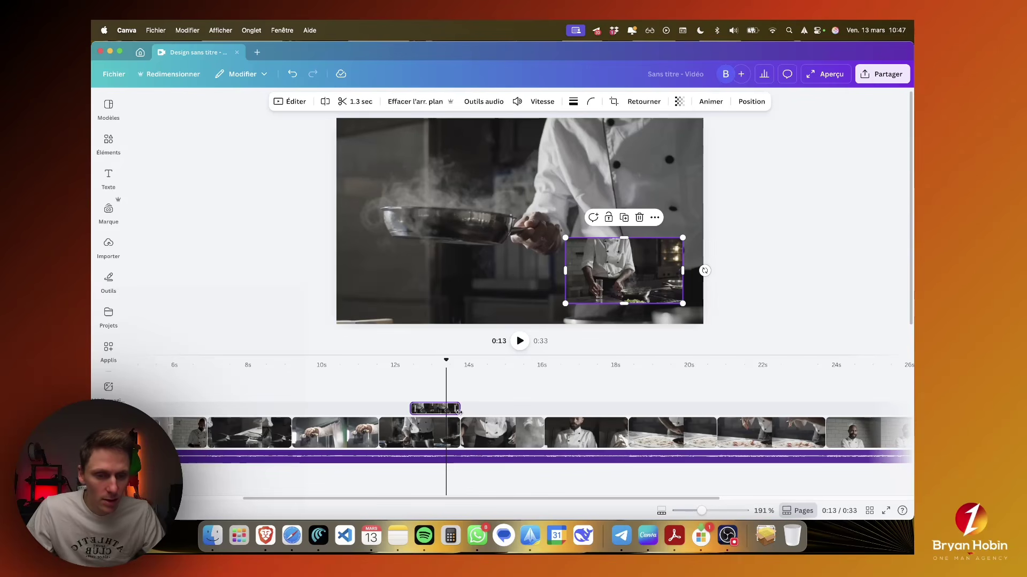
Step: Play back the sequence from just before the overlay, at about 11.3 s, through to the final smiling-chef clip
left_click(379, 360)
key("space")
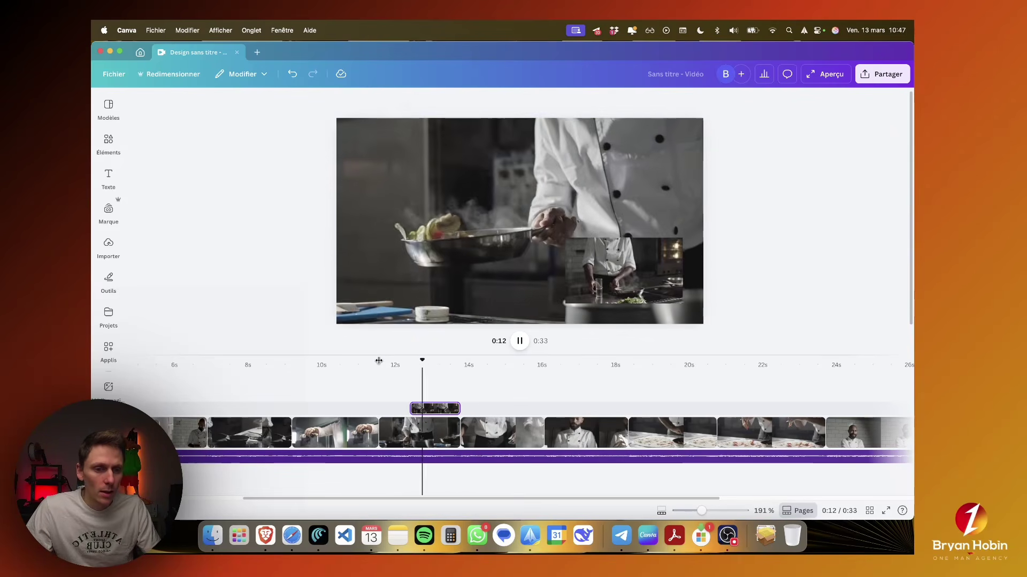
key("space")
left_click(383, 360)
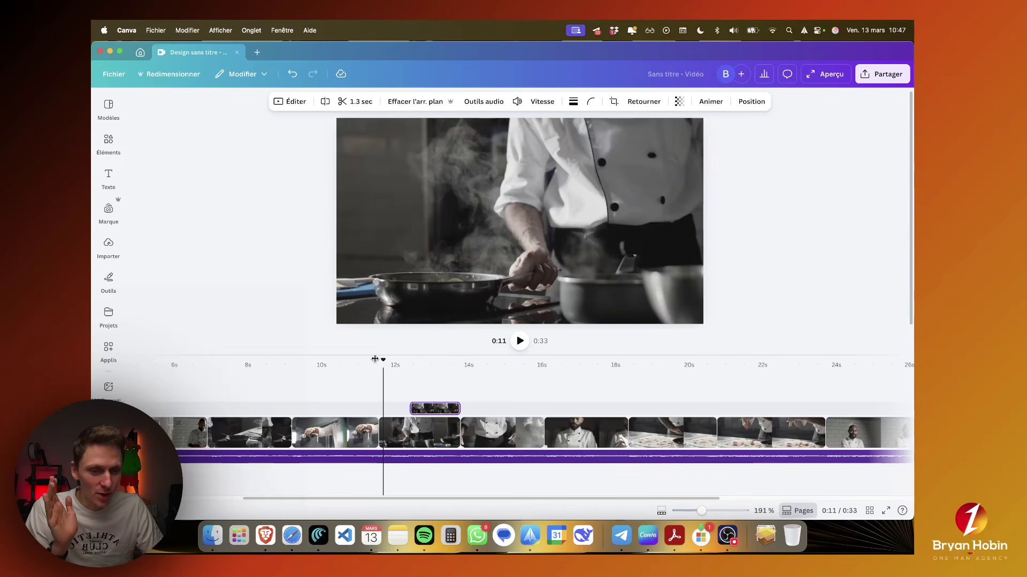
left_click(372, 362)
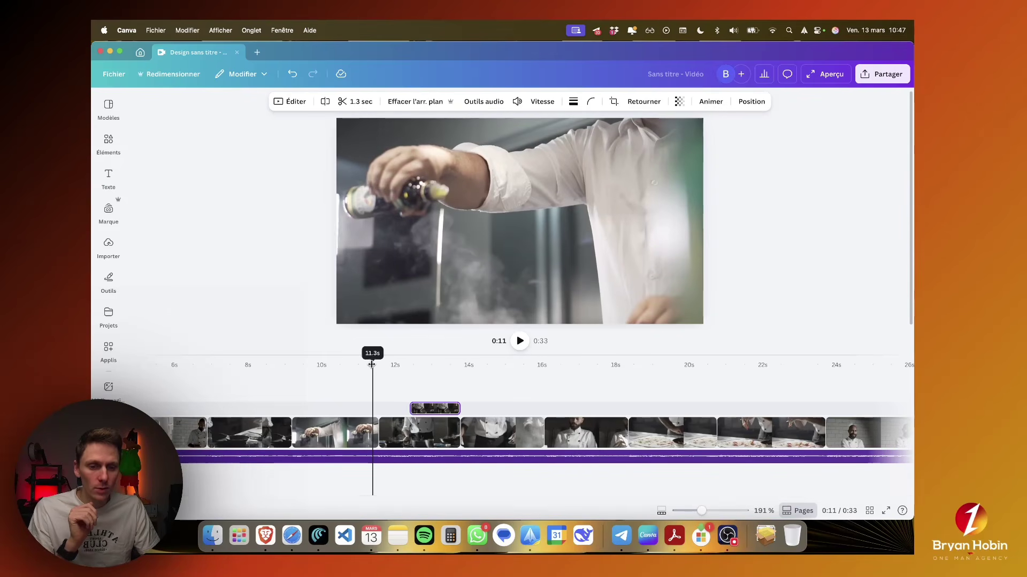
key("space")
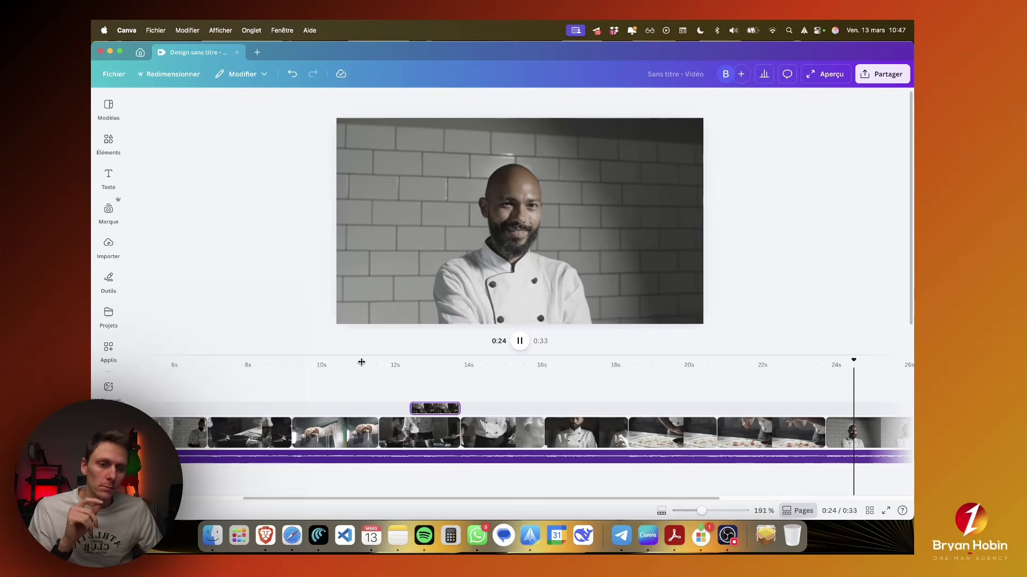
key("space")
Step: Trim the start of the final smiling-chef clip so that the clip lasts 7.7 s
scroll(630, 460, "right", 5)
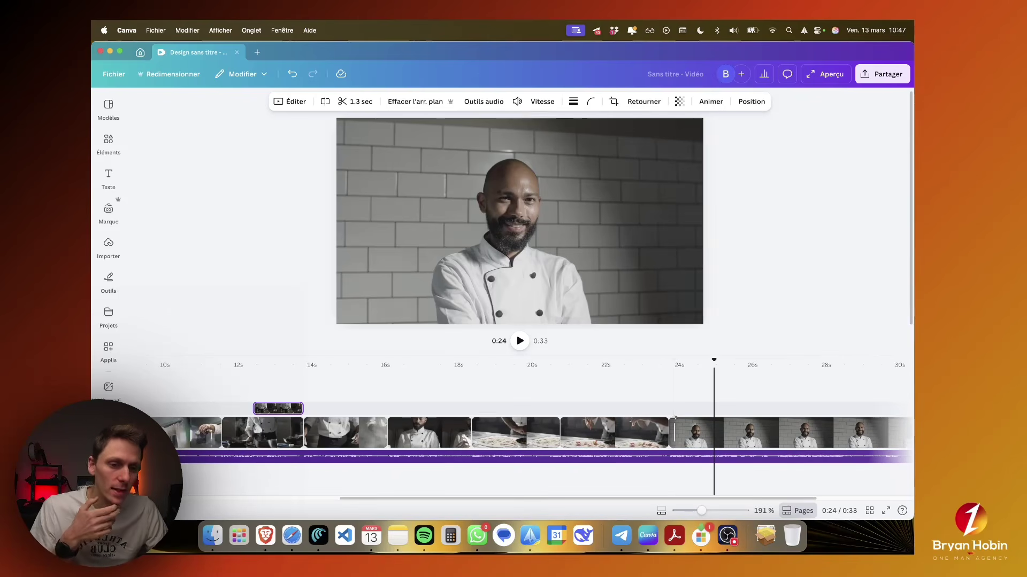
scroll(639, 415, "right", 5)
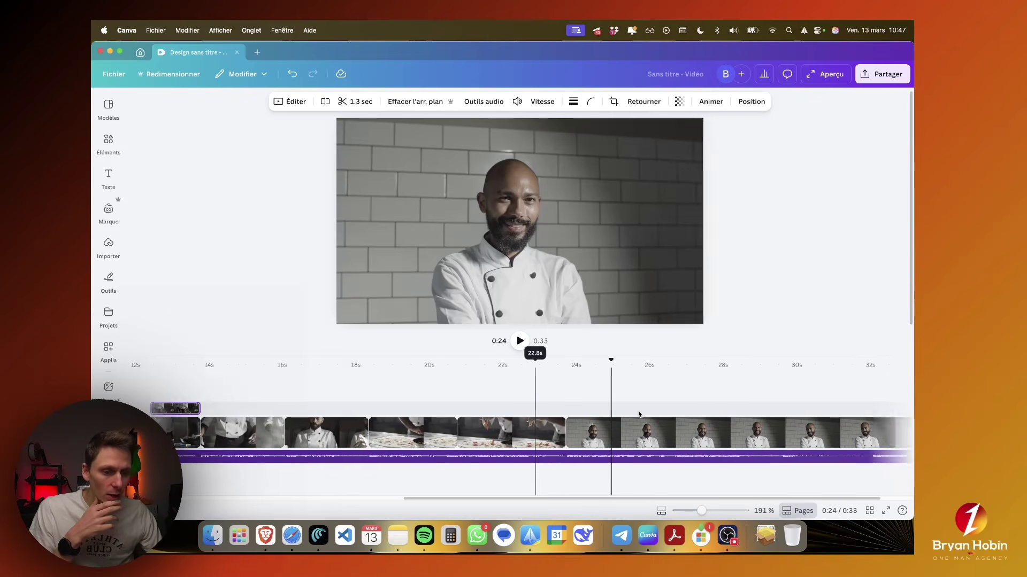
left_click(560, 373)
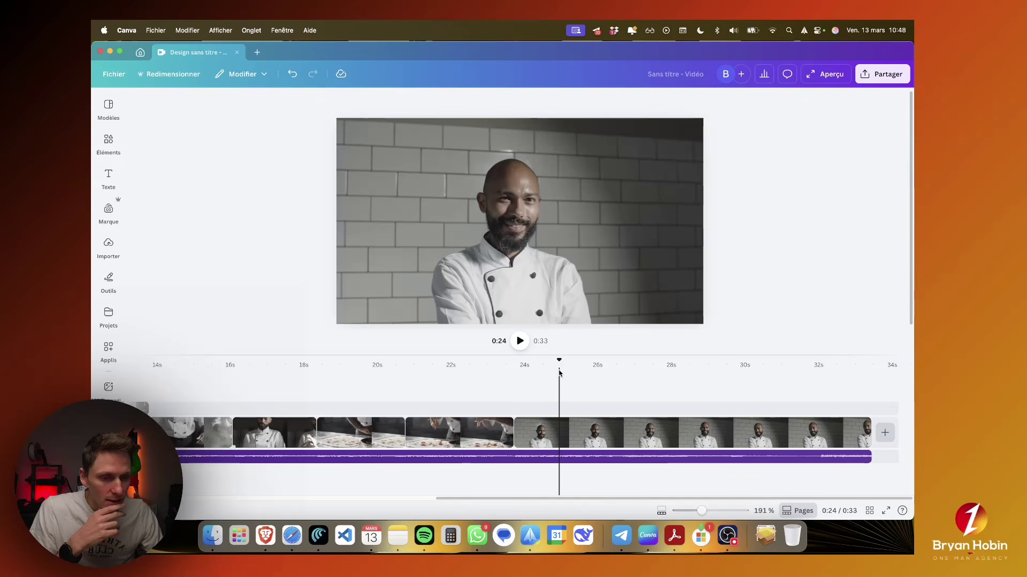
left_click_drag(560, 361, 603, 352)
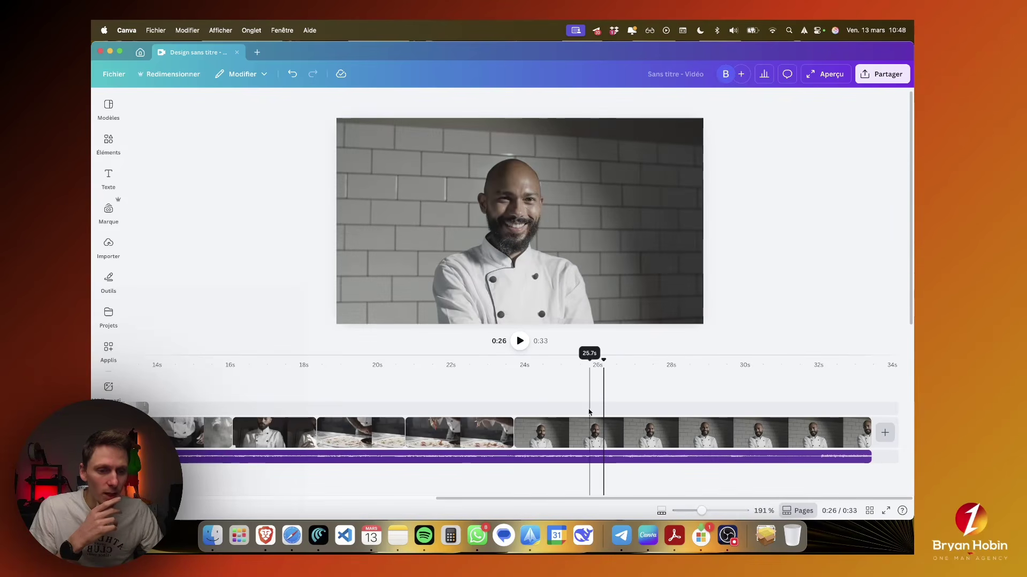
left_click(589, 425)
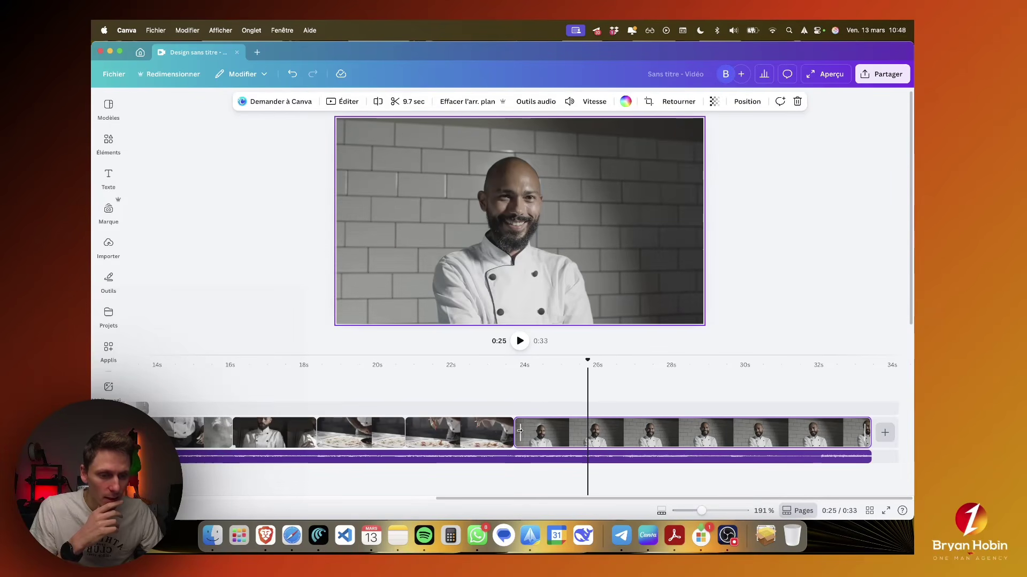
left_click_drag(519, 430, 594, 434)
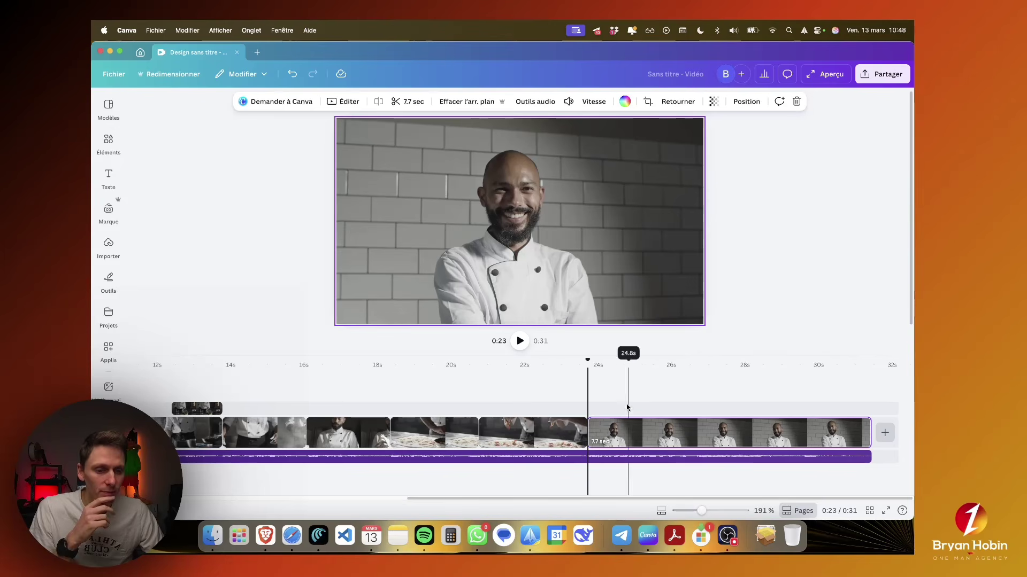
Step: Scrub through the final smiling-chef clip to find its end point and trim its end so that it lasts 3.0 s
left_click_drag(590, 368, 723, 369)
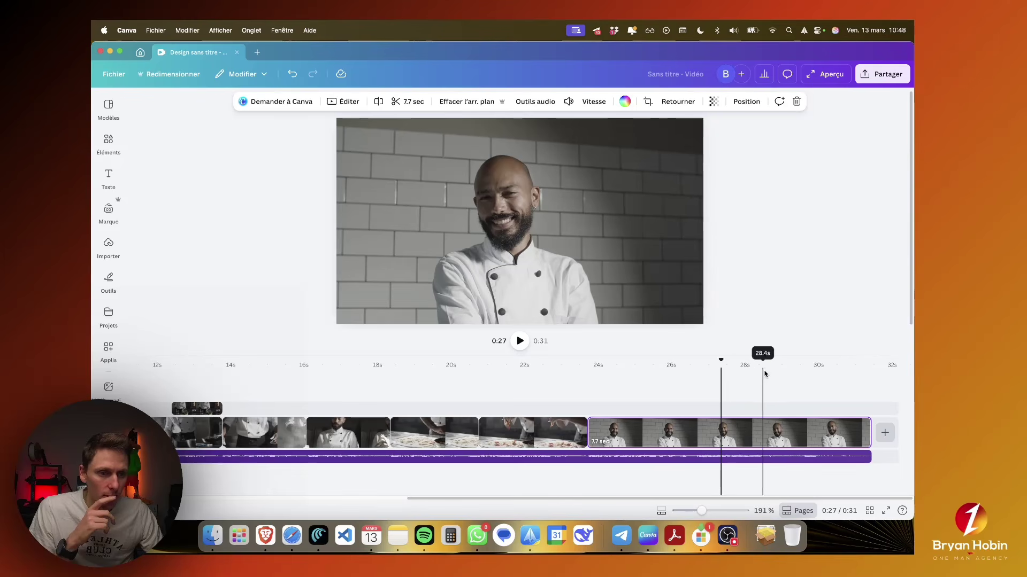
left_click(836, 377)
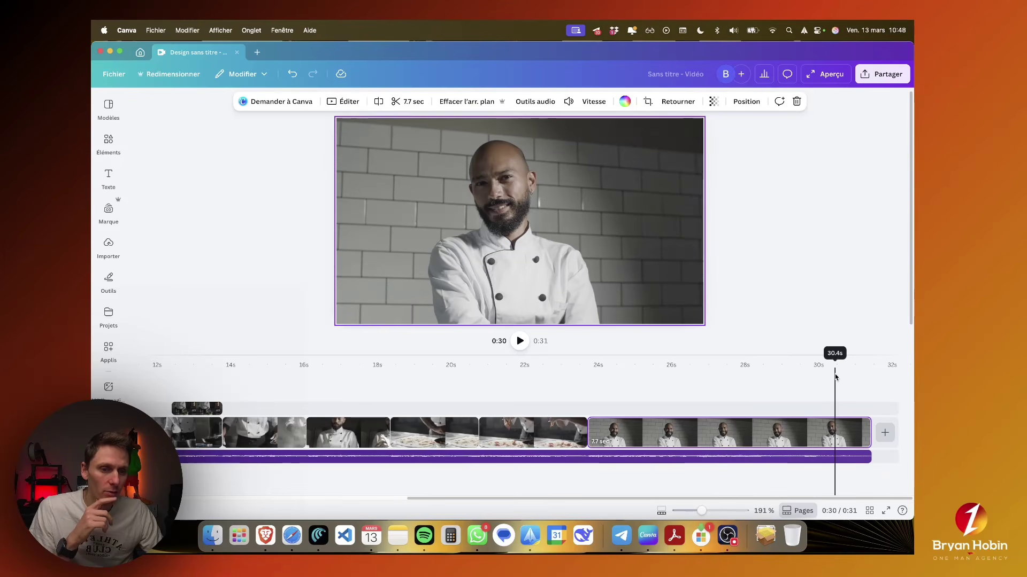
left_click(744, 375)
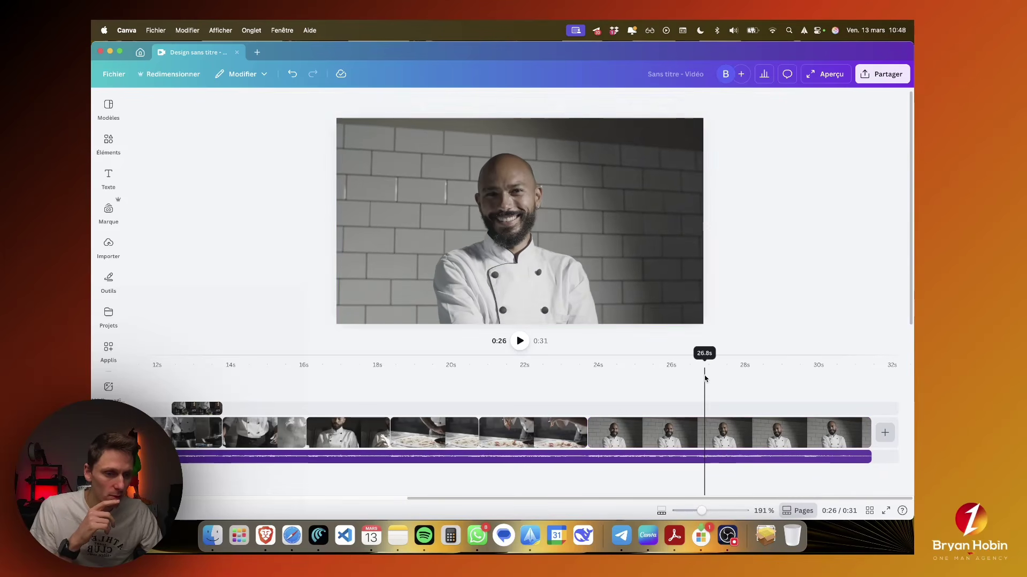
left_click(716, 426)
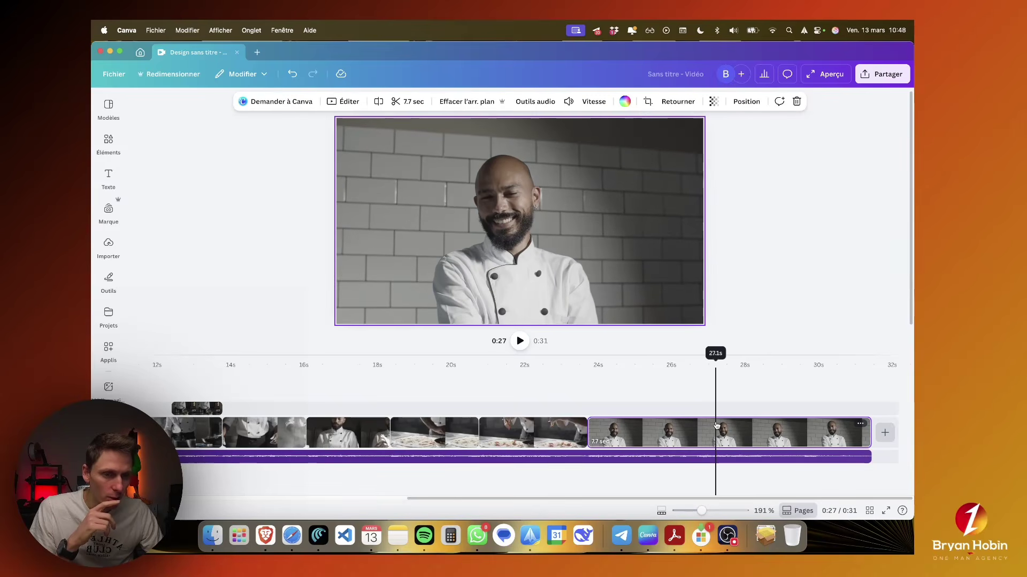
left_click(716, 383)
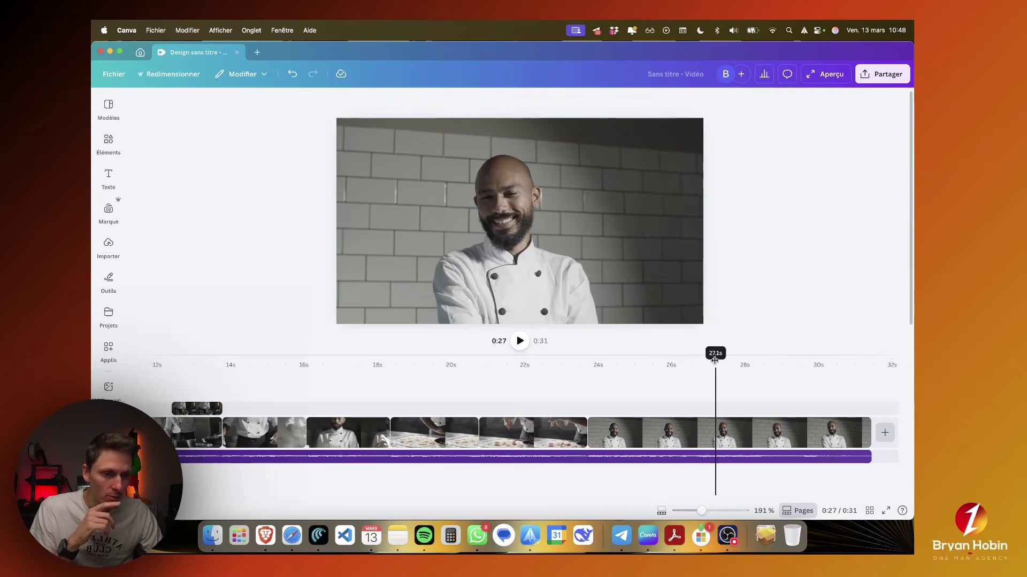
left_click_drag(714, 360, 707, 360)
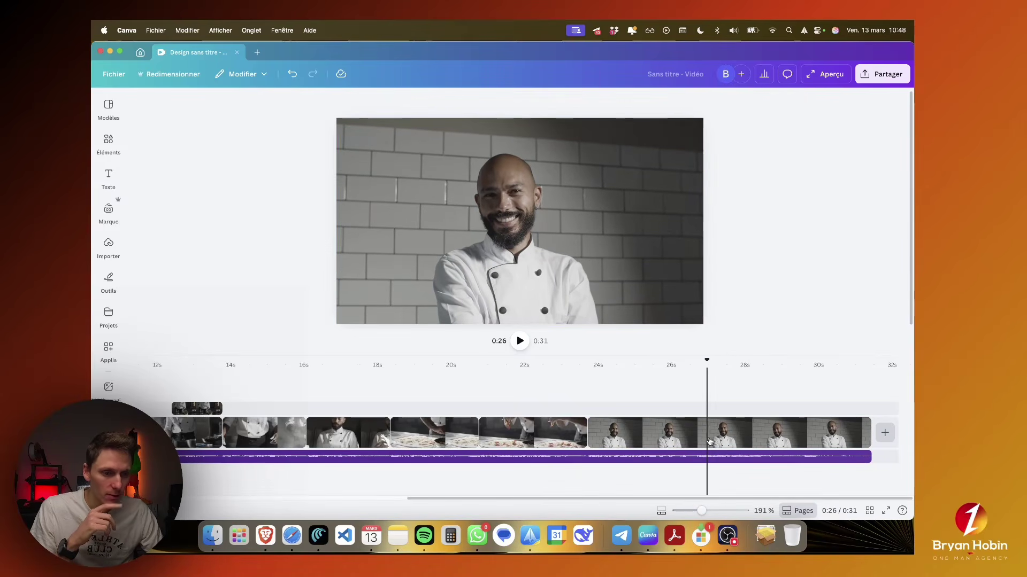
left_click(702, 365)
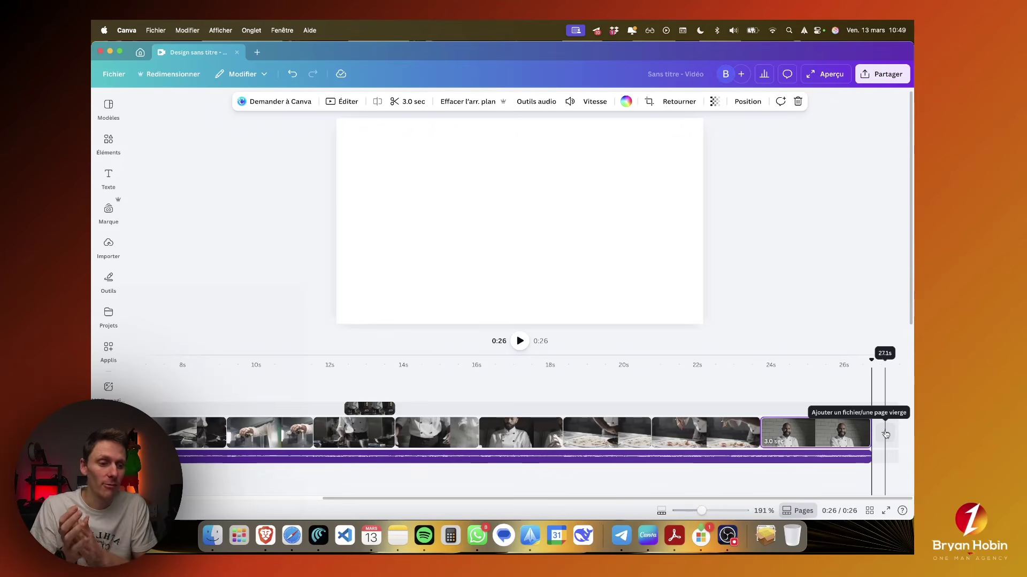
Step: Add a blank page after the smiling-chef clip and give it the black brand colour as background
left_click(885, 435)
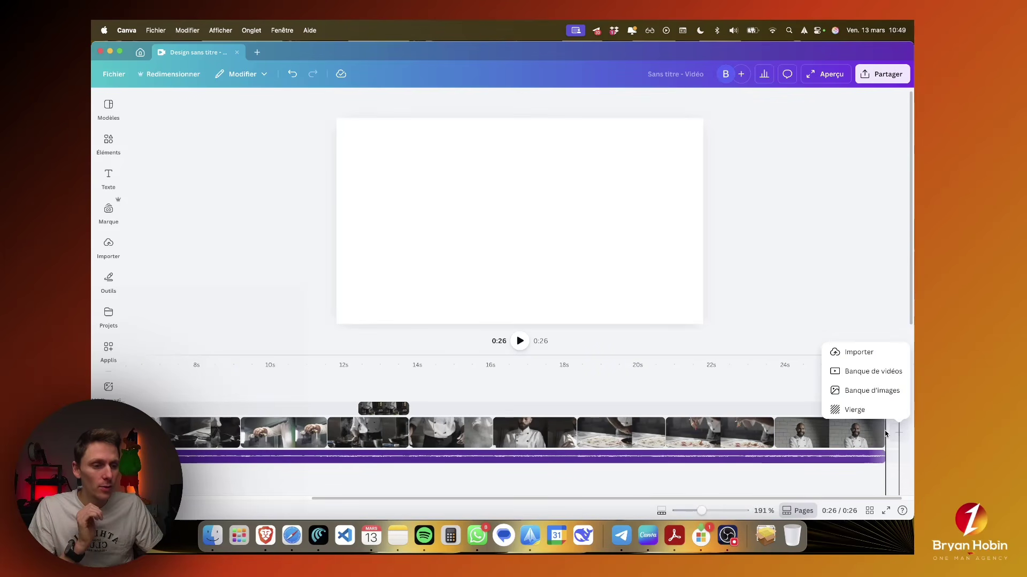
left_click(870, 412)
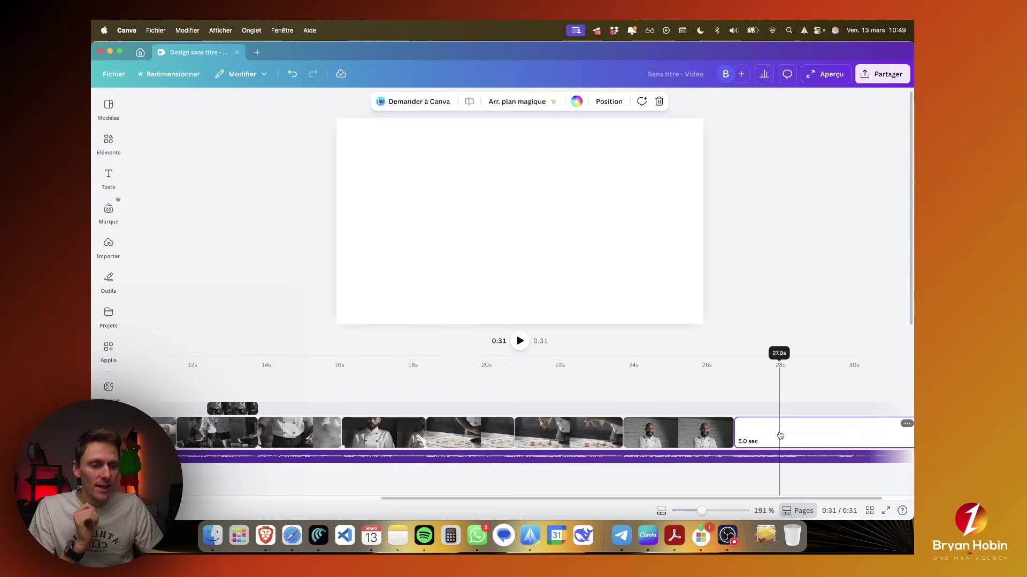
left_click(576, 101)
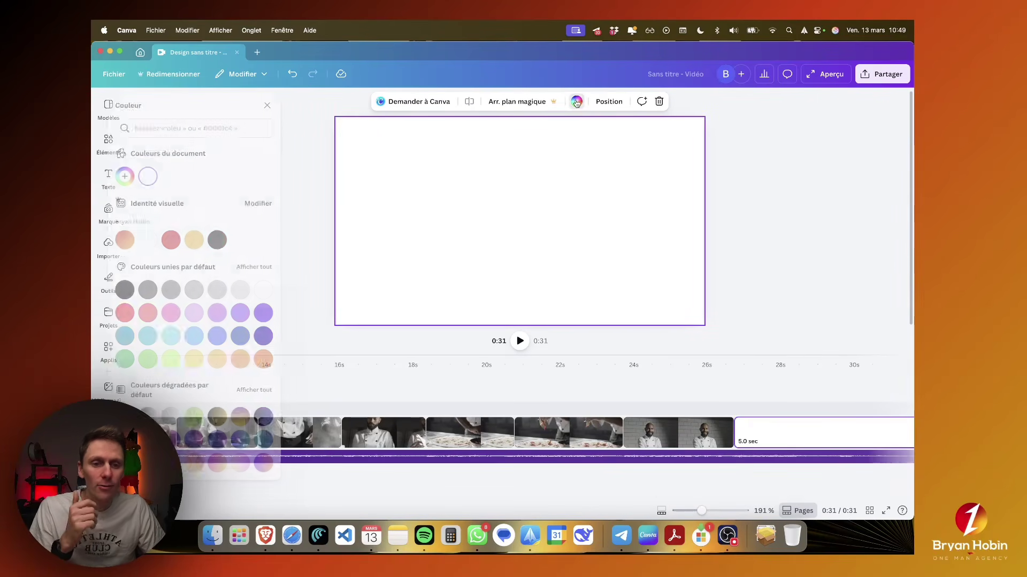
left_click(238, 238)
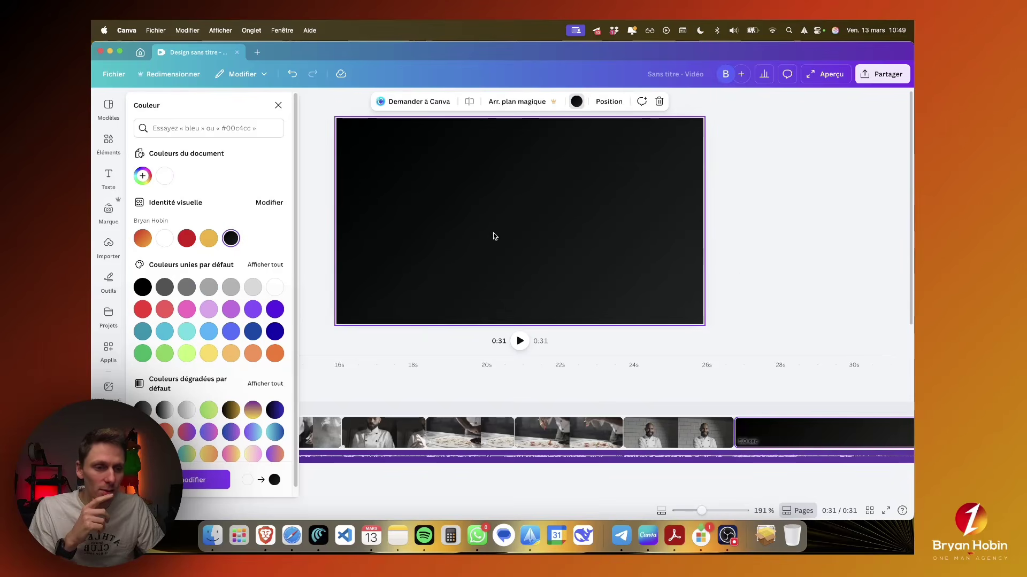
left_click(553, 261)
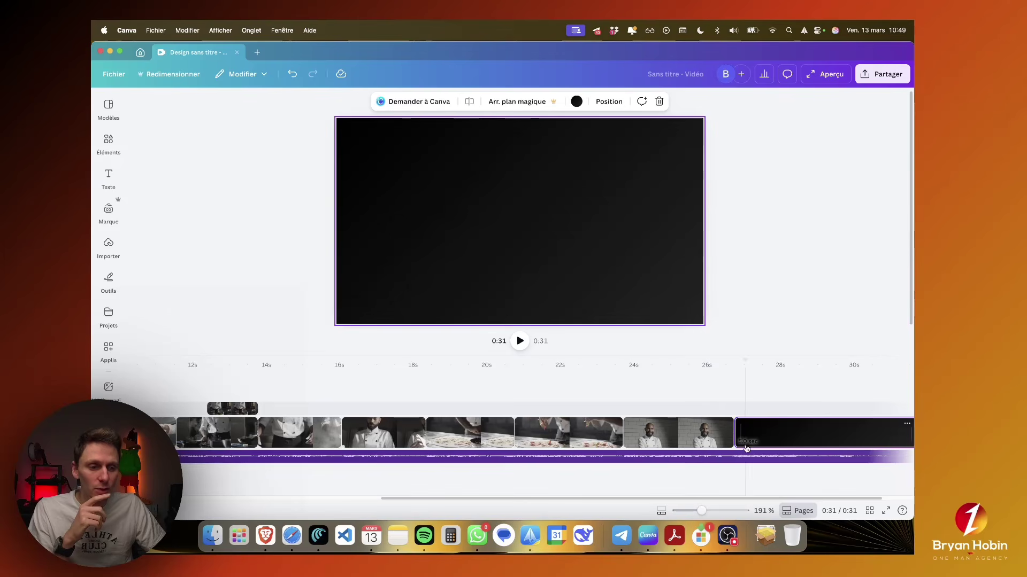
mouse_move(733, 440)
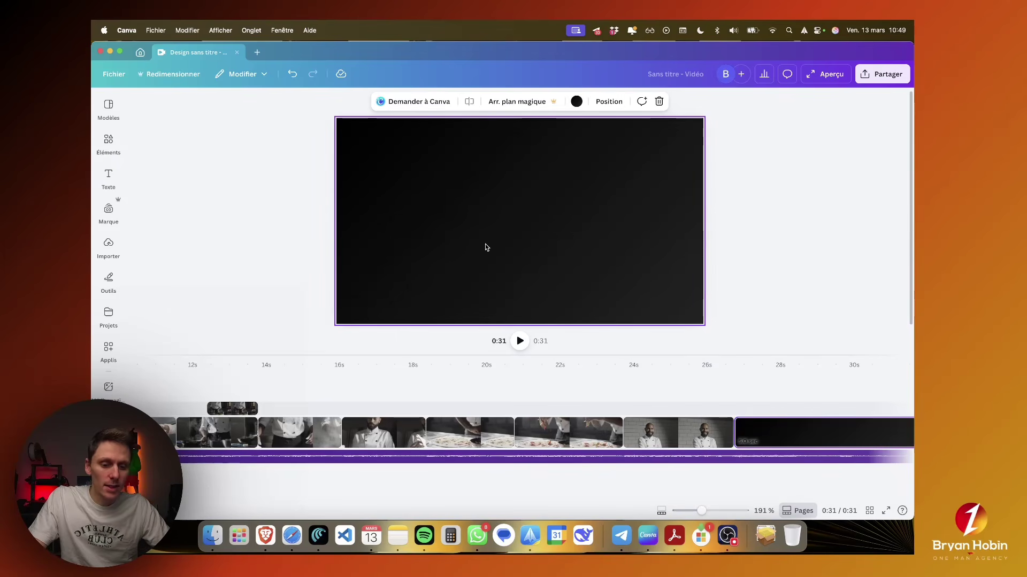
Step: Insert the recently used "Merry & Bright" text combination at the end of the timeline and enlarge it in the centre of the frame
left_click(108, 211)
left_click(105, 186)
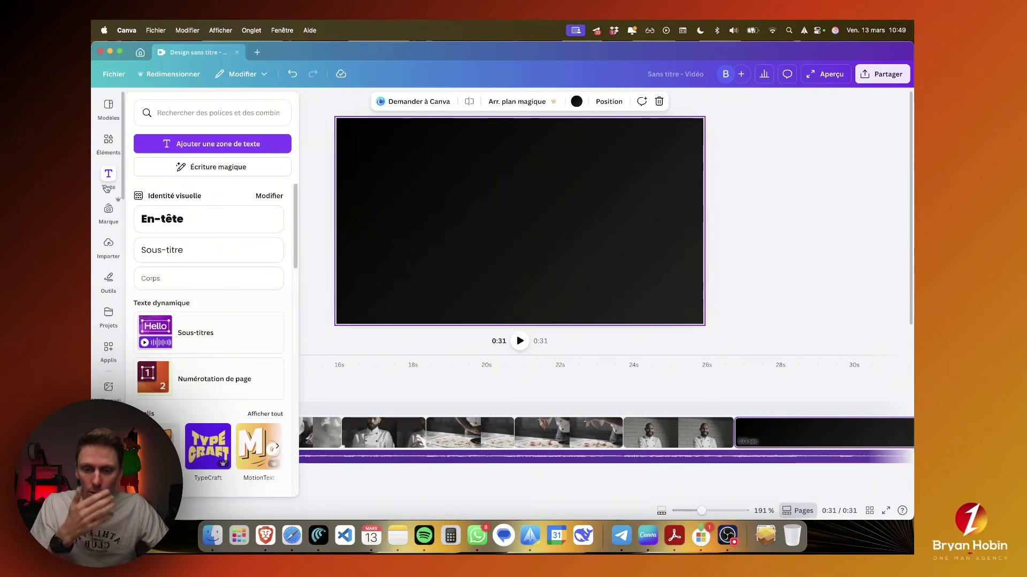
scroll(223, 376, "down", 5)
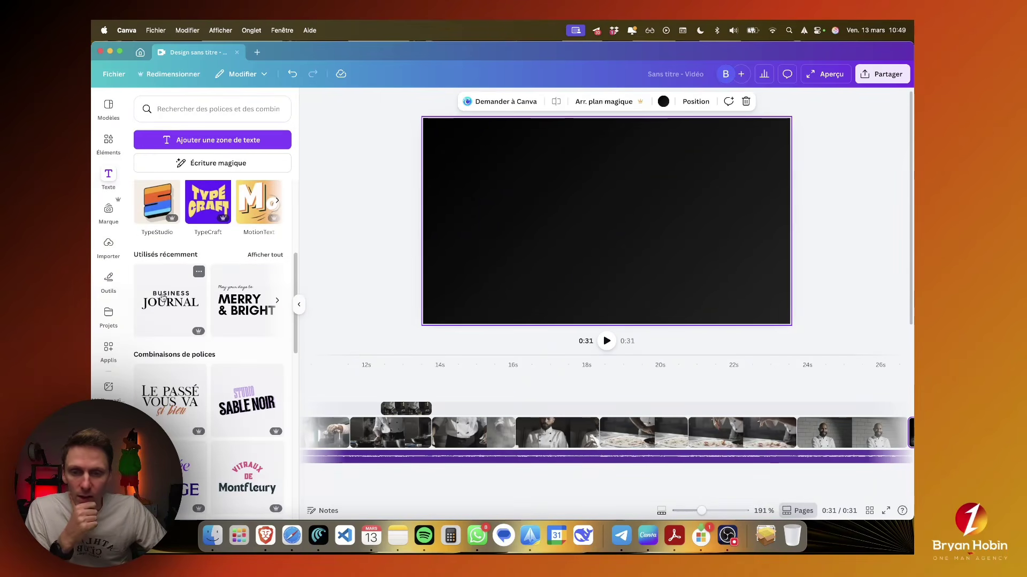
scroll(167, 320, "down", 3)
scroll(170, 332, "up", 1)
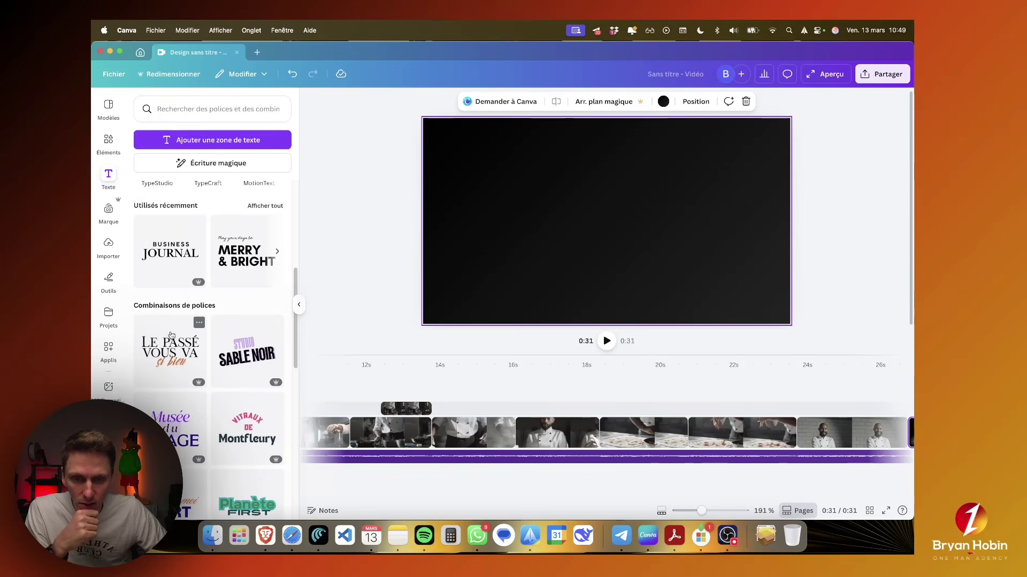
scroll(170, 258, "up", 1)
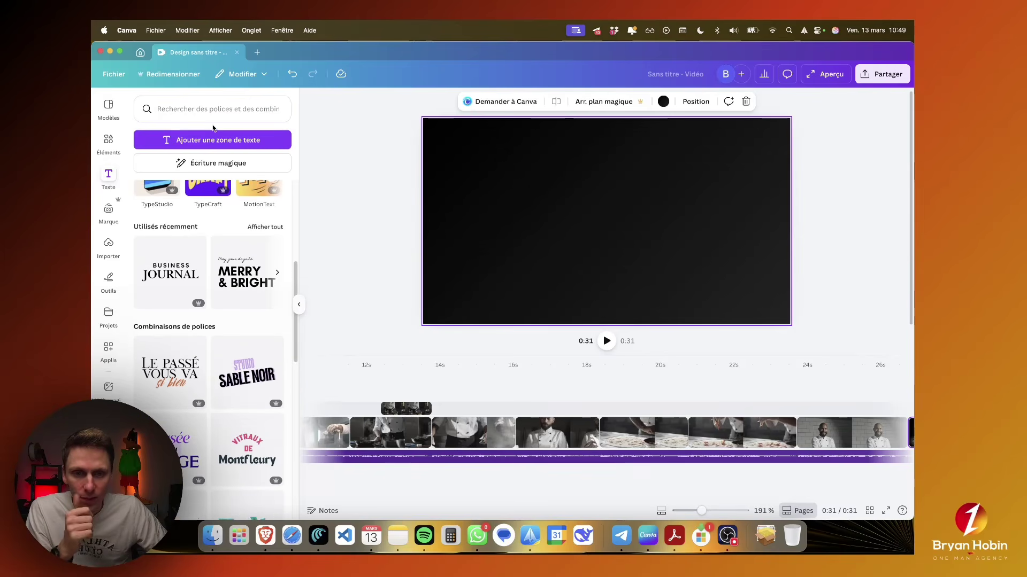
left_click(214, 109)
type("merry bright")
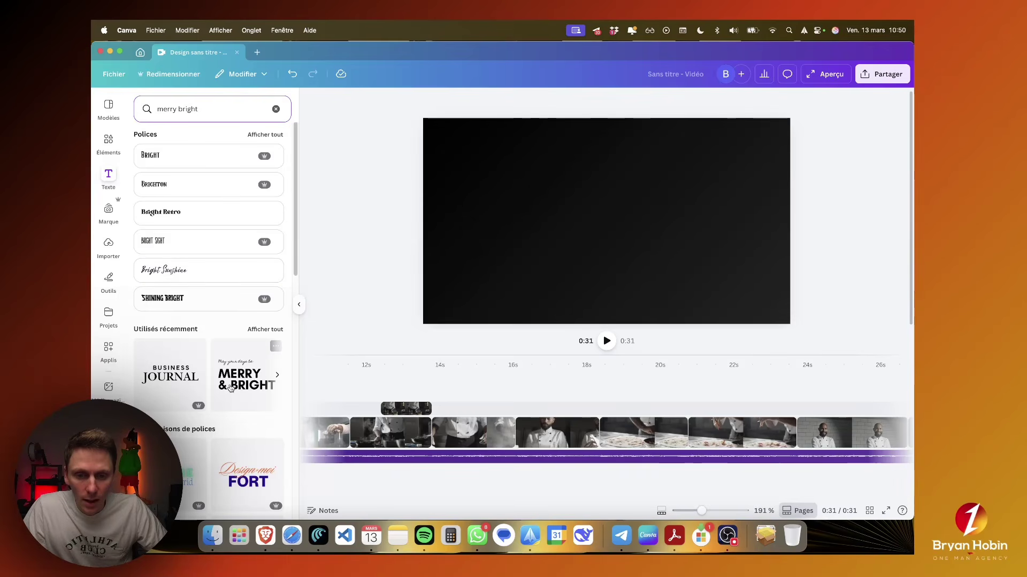
scroll(232, 387, "down", 5)
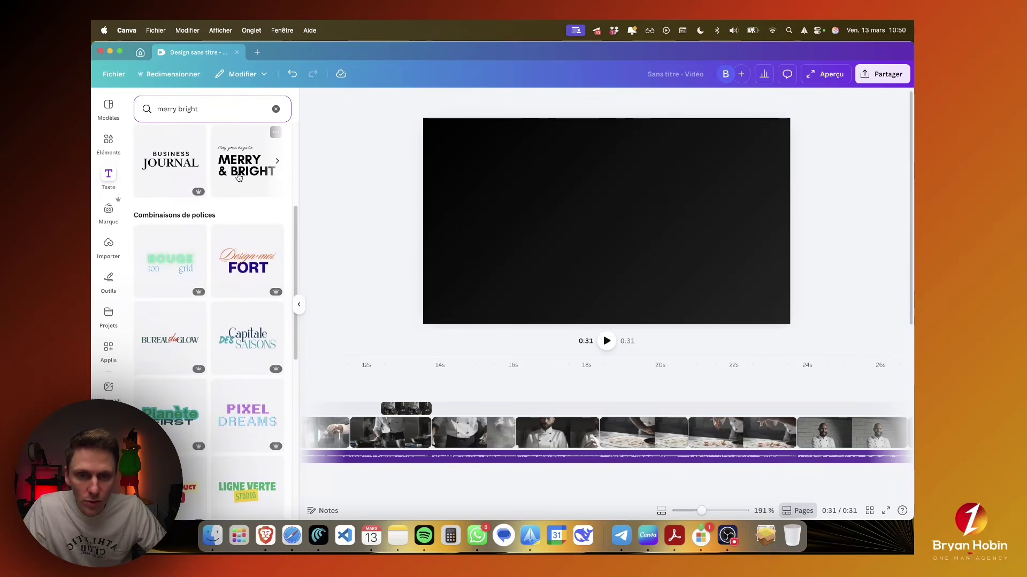
scroll(239, 178, "up", 5)
left_click(256, 190)
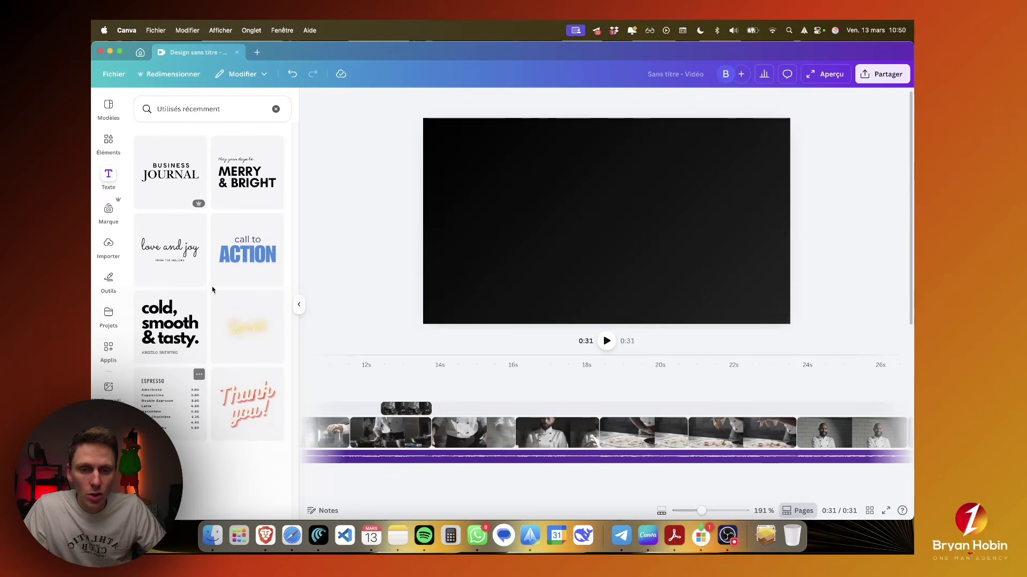
left_click(237, 173)
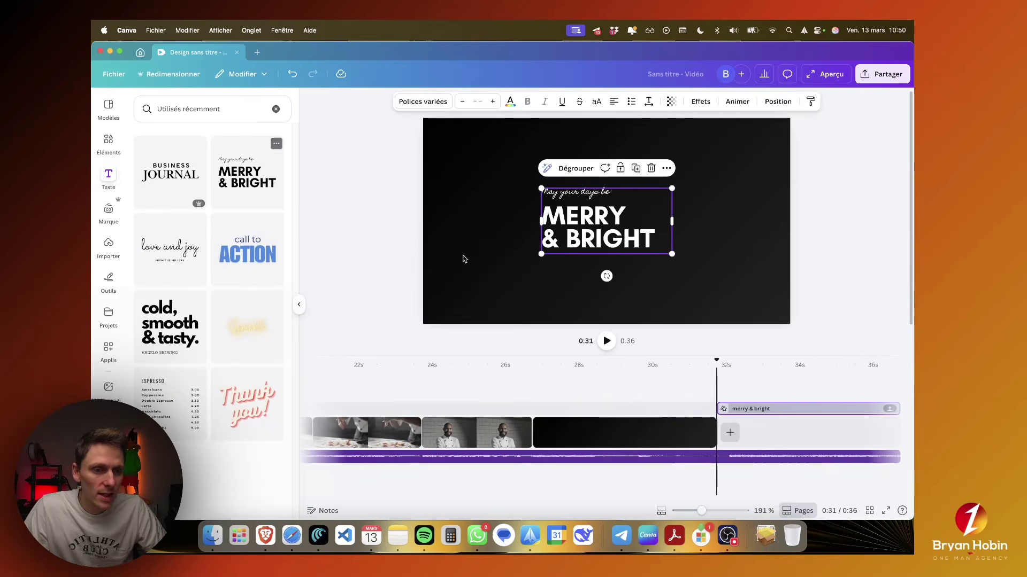
left_click_drag(671, 252, 618, 247)
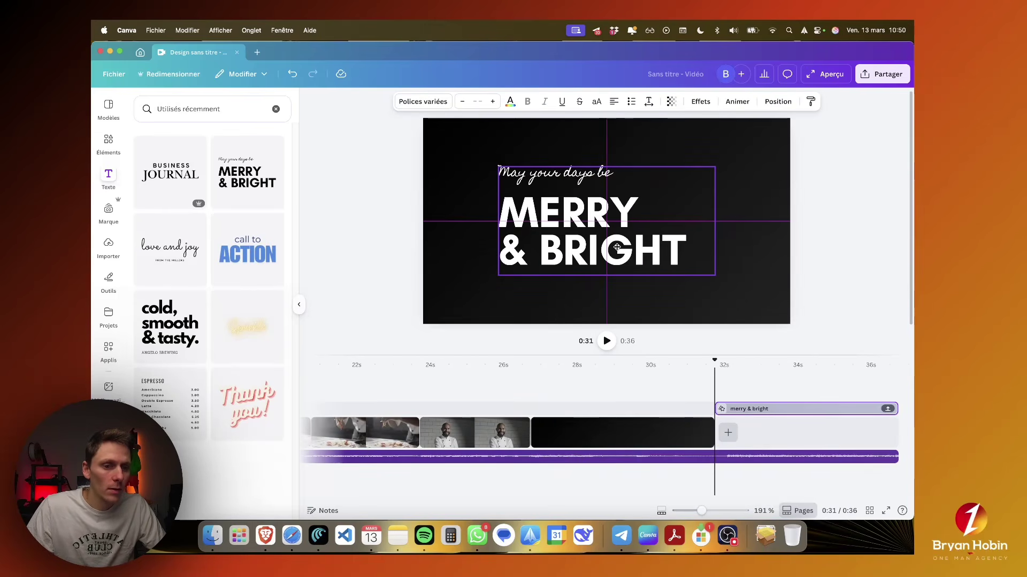
Step: Replace the script line of the text combination on the closing page with "Le quotidien d'un"
left_click(773, 259)
left_click(576, 171)
left_click(576, 170)
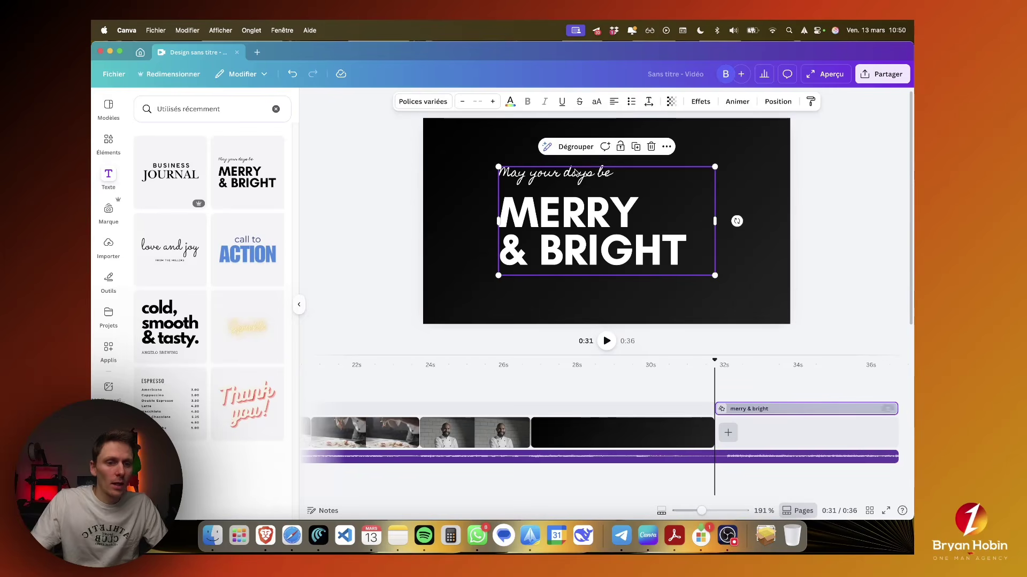
left_click(576, 170)
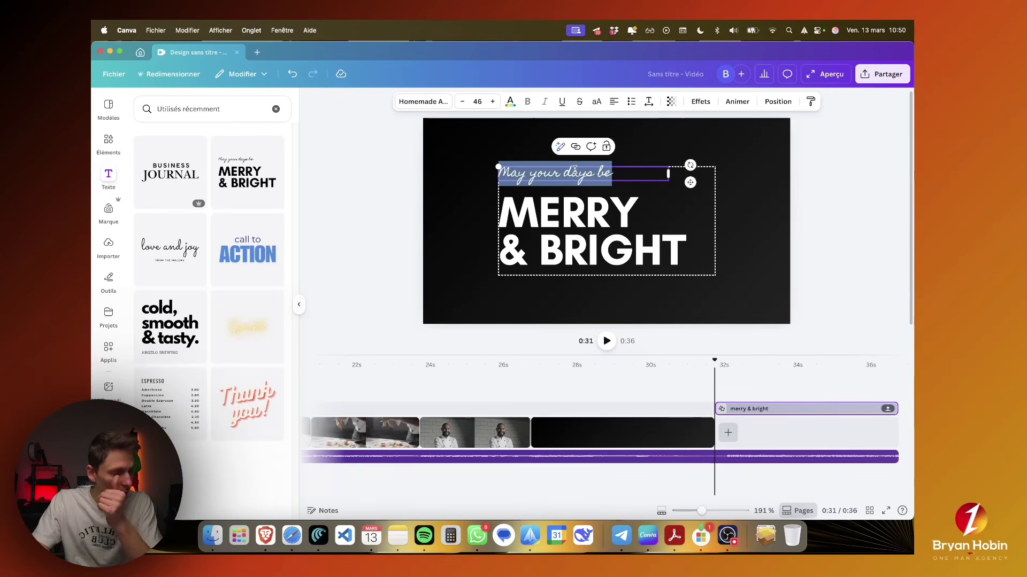
type("Le")
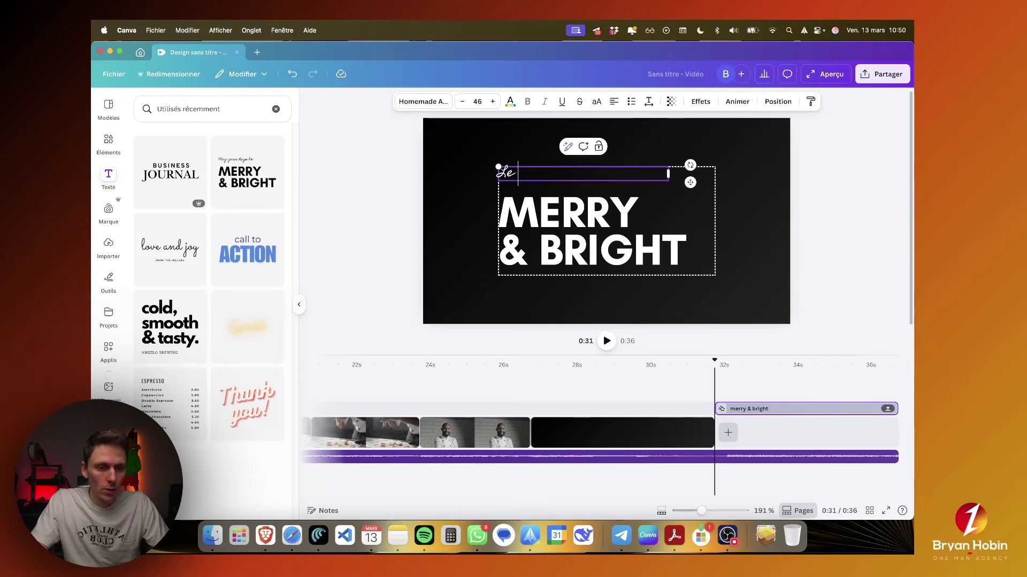
type(" quotidien d'un")
Step: Replace the bold heading below the script line with "Chef étoilé", keeping it on two lines
left_click(557, 201)
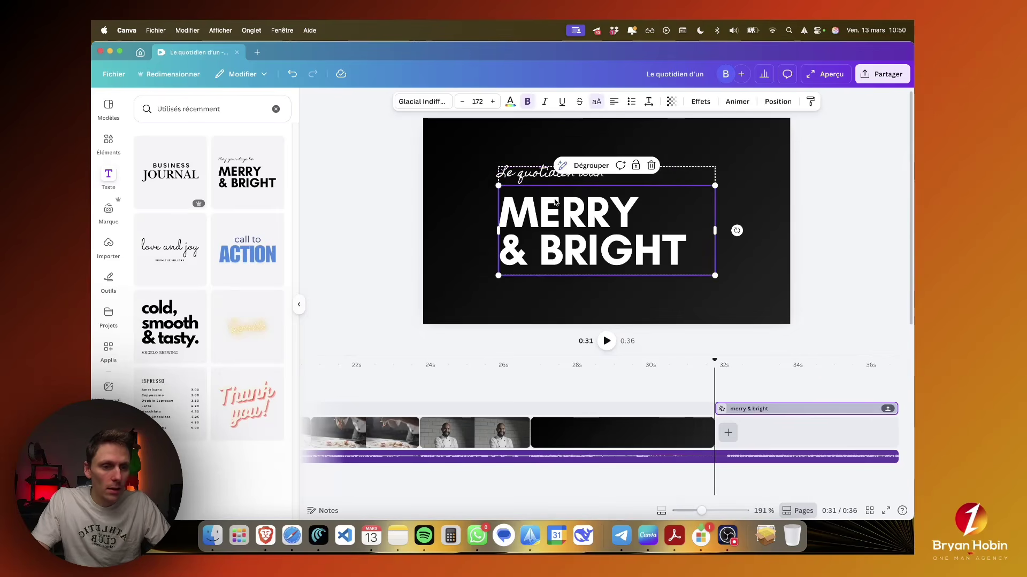
double_click(557, 201)
type("CHEf")
key("shift+End")
type("étoilé")
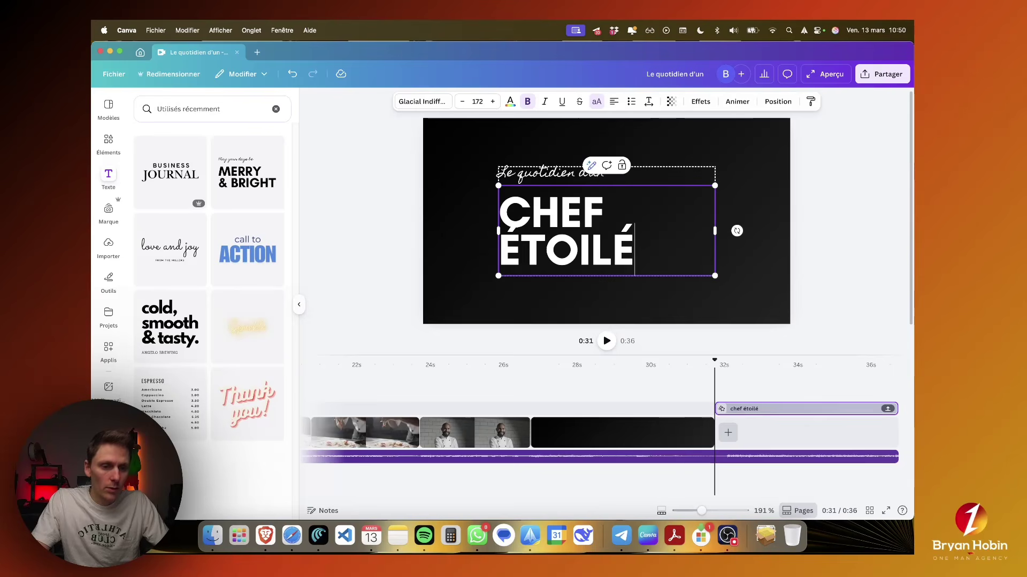
left_click(743, 259)
Step: Ungroup the two text lines, narrow the heading's text box to fit its words and centre both lines in the frame
left_click(609, 230)
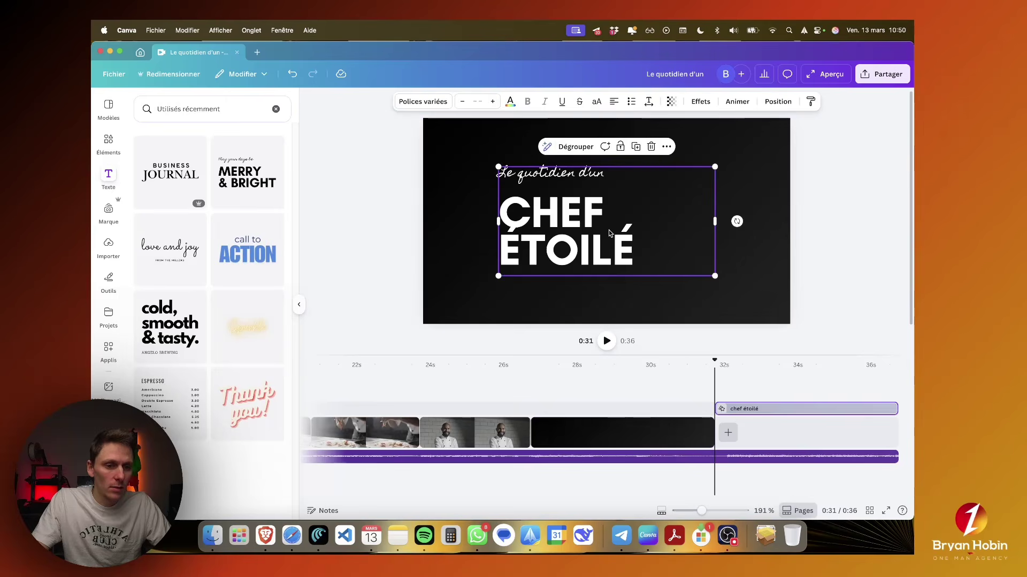
left_click(575, 146)
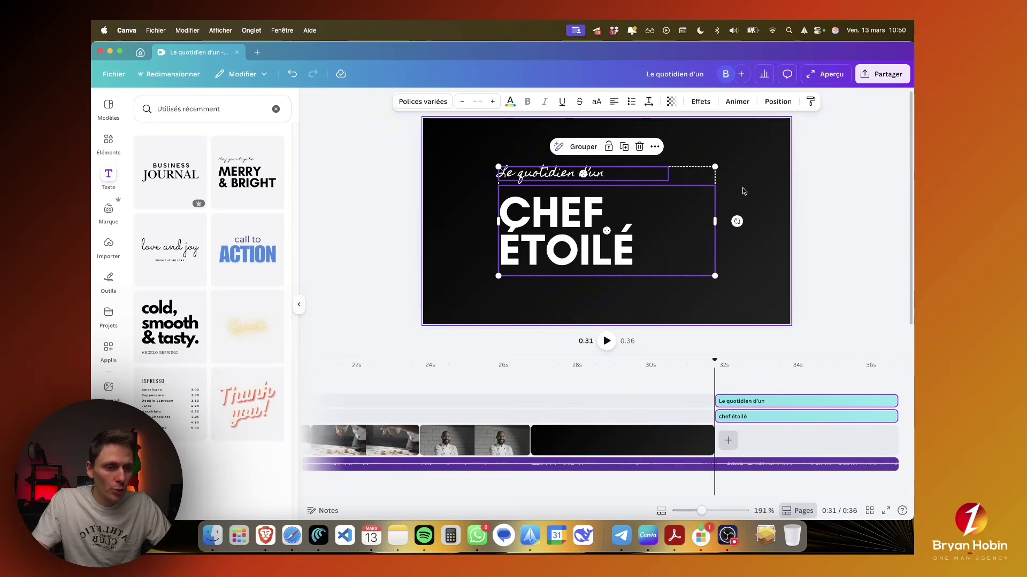
left_click(624, 221)
left_click_drag(624, 221, 624, 209)
left_click(541, 189)
left_click_drag(715, 219, 640, 228)
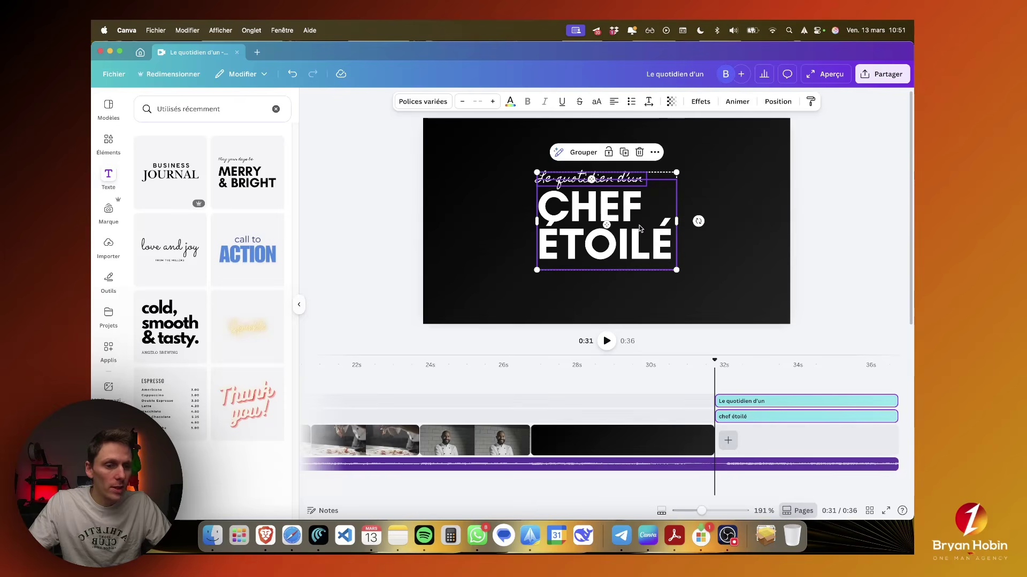
left_click(814, 239)
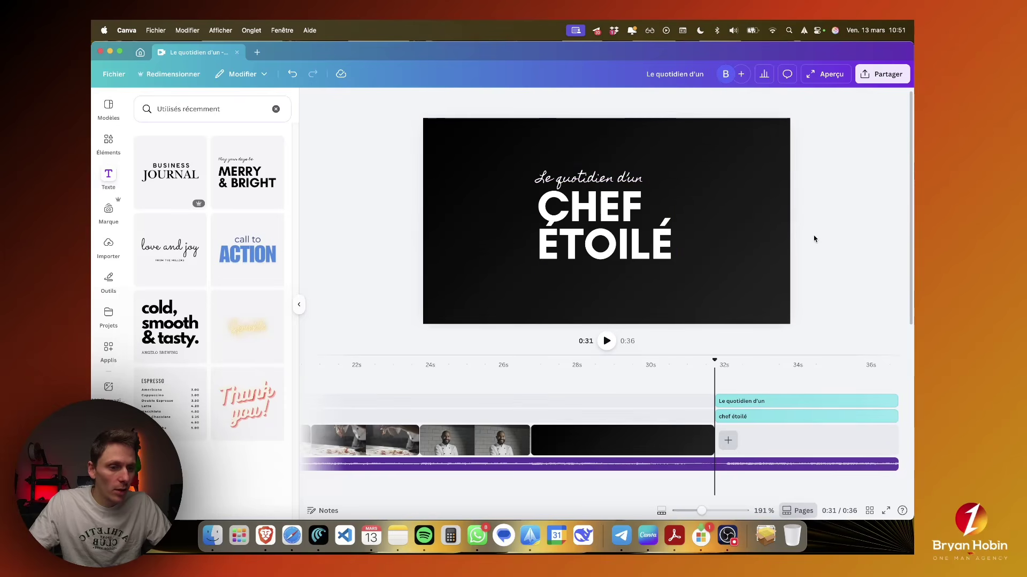
Step: Move both text clips in the timeline so that they sit over the black closing page, and play back the ending
left_click_drag(741, 417, 557, 416)
left_click_drag(748, 400, 566, 401)
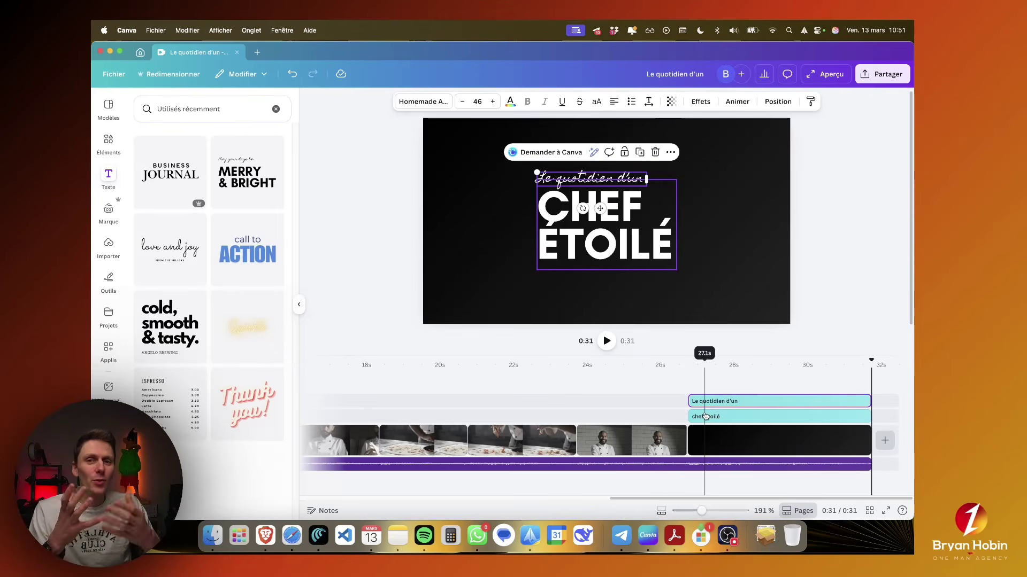
left_click(652, 375)
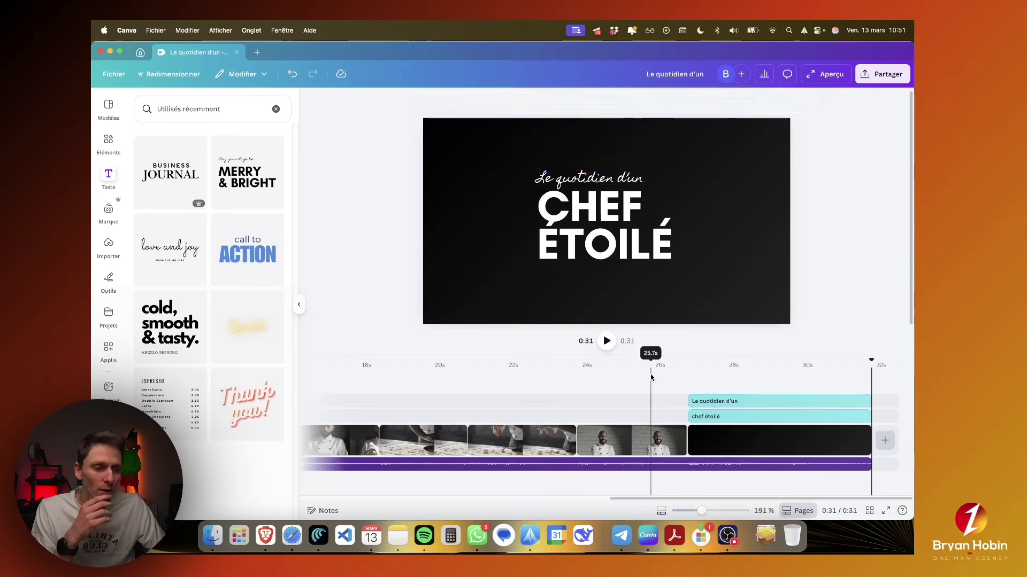
key("space")
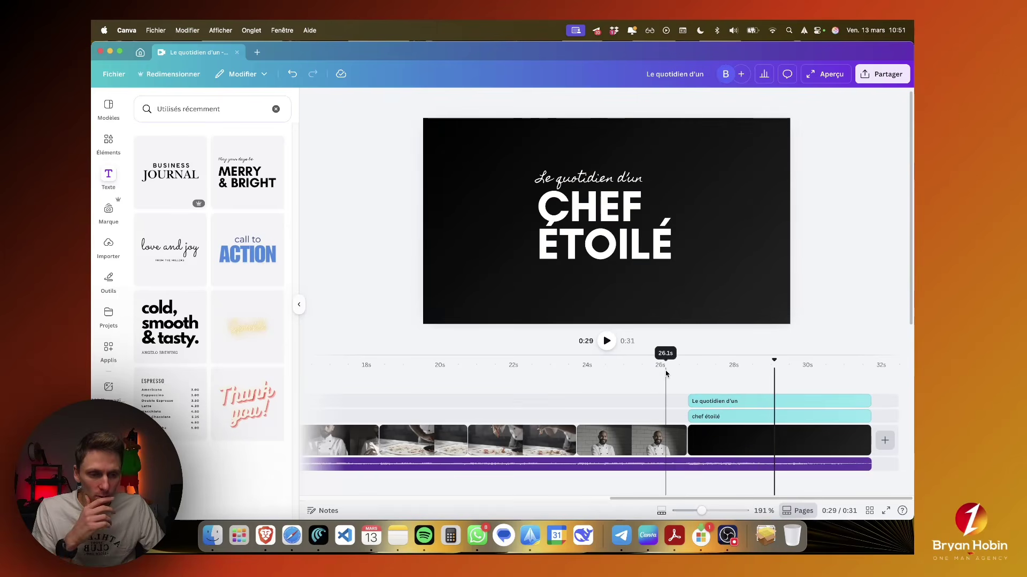
left_click(666, 373)
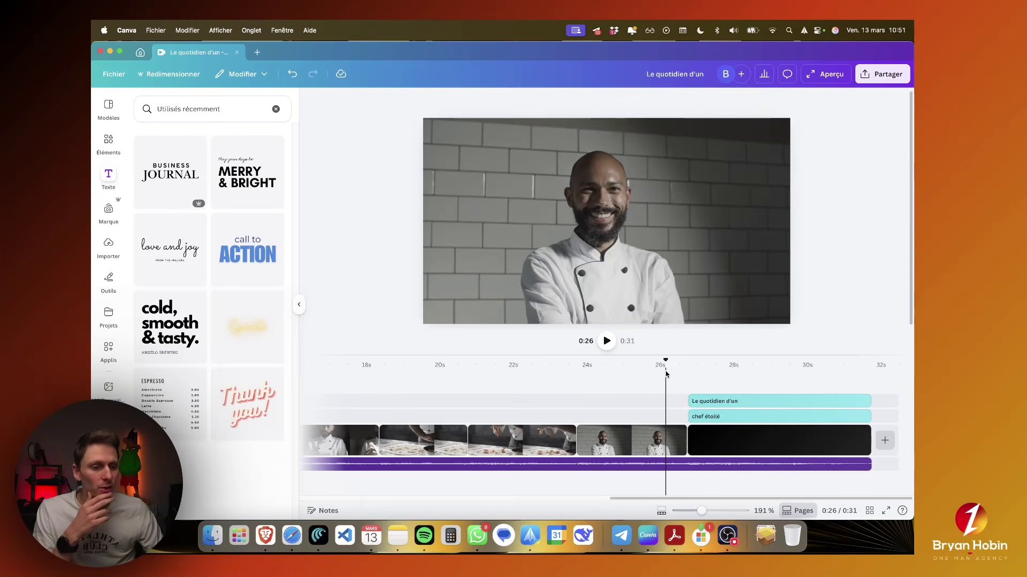
Step: Add the "Effet de fondu" transition between the smiling-chef clip and the black closing page
left_click(676, 442)
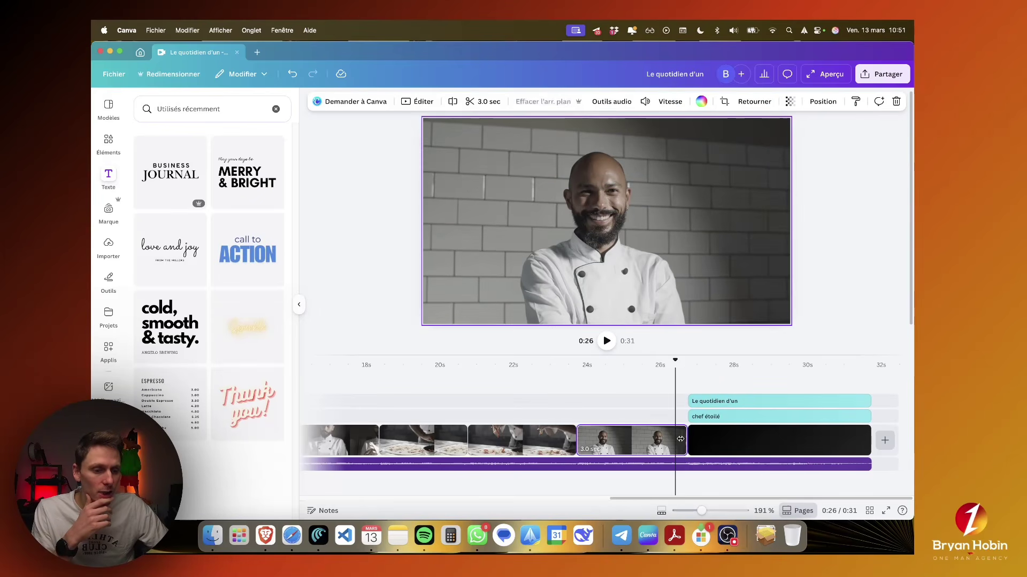
mouse_move(688, 444)
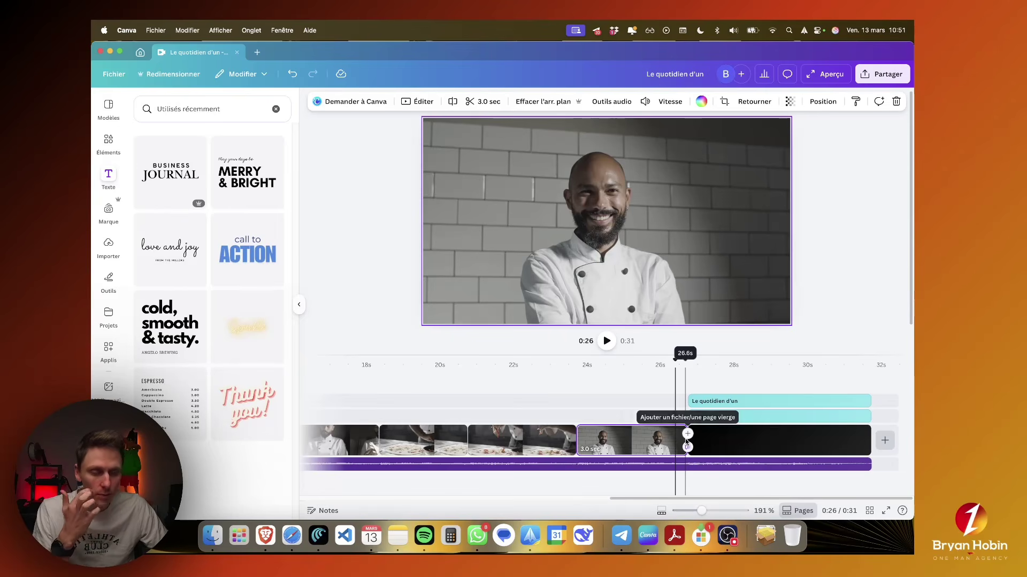
left_click(682, 415)
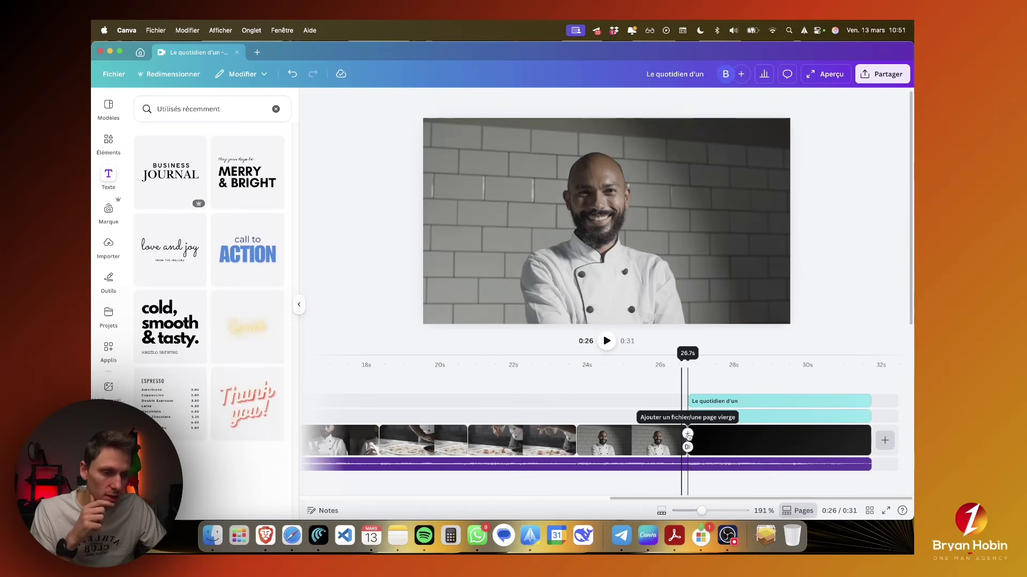
left_click(688, 447)
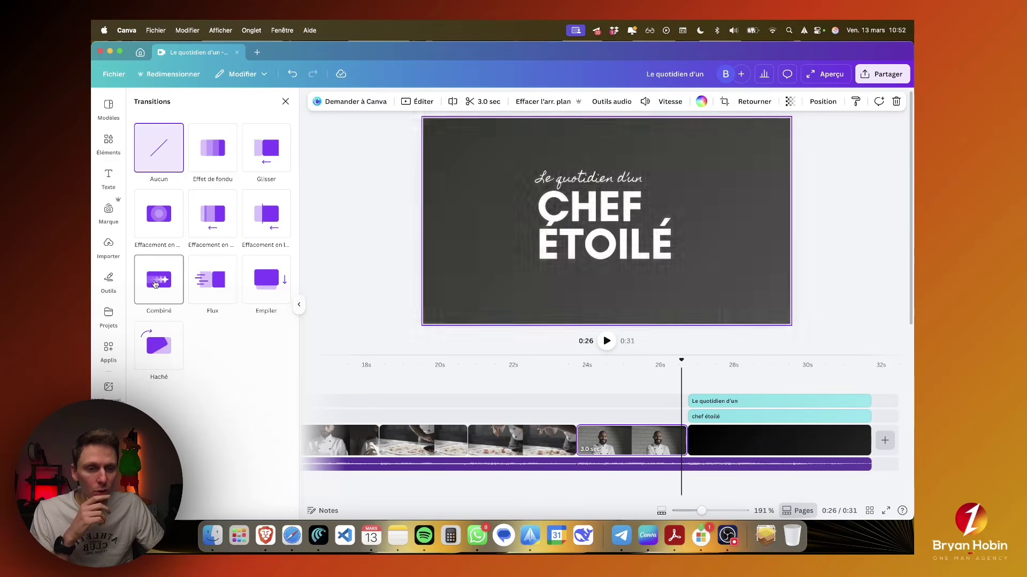
left_click(211, 155)
Step: Trim the starts of both text clips so that "Le quotidien d'un" lasts 4.5 s and "chef étoilé" appears shortly after it
left_click(705, 418)
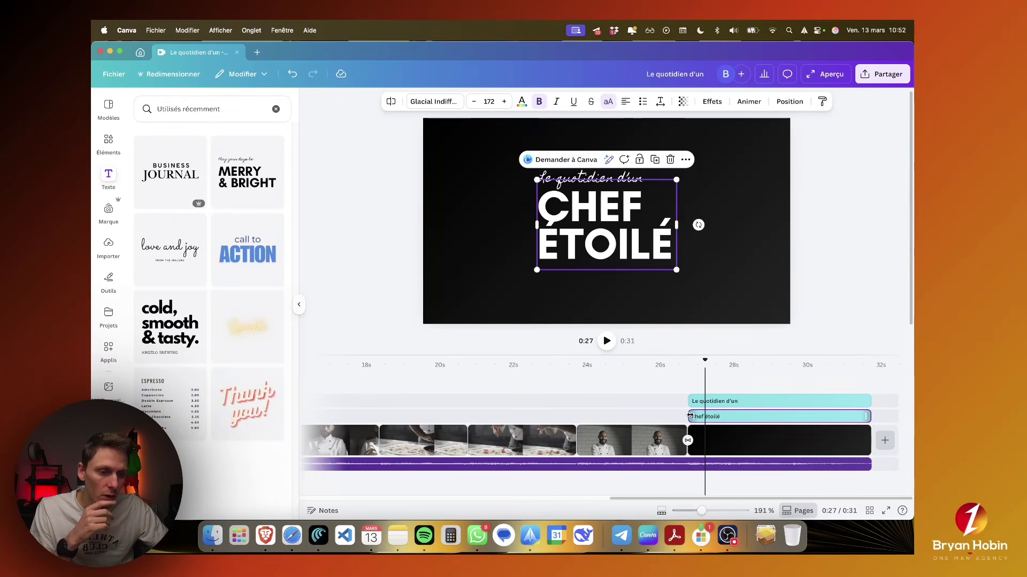
left_click_drag(690, 416, 705, 401)
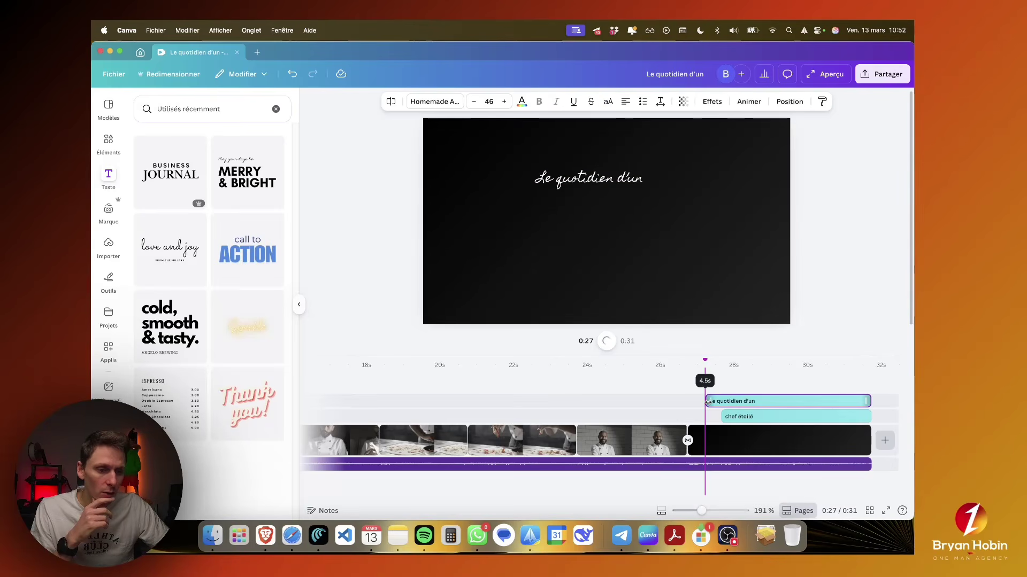
left_click(691, 374)
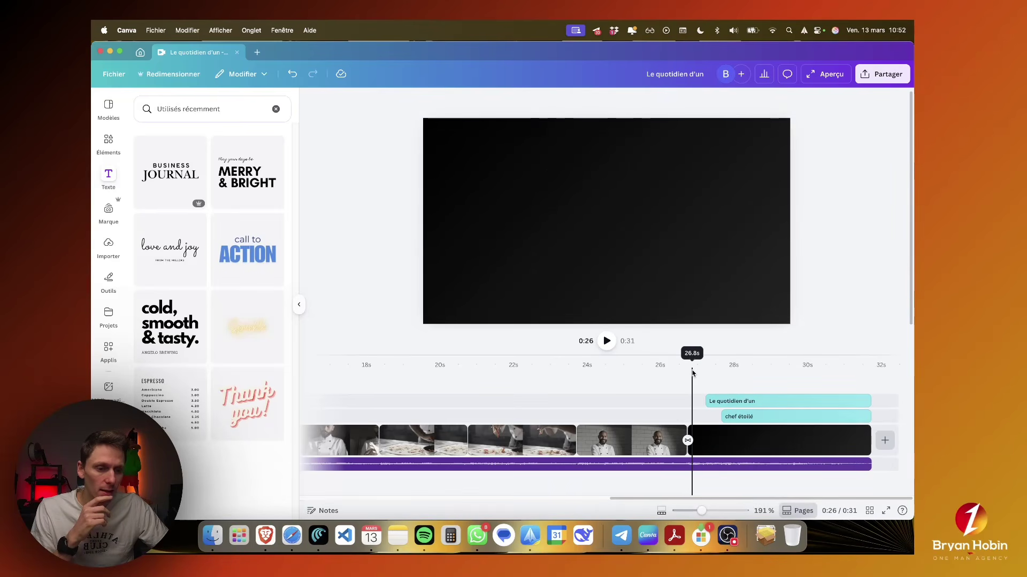
left_click_drag(692, 363, 730, 365)
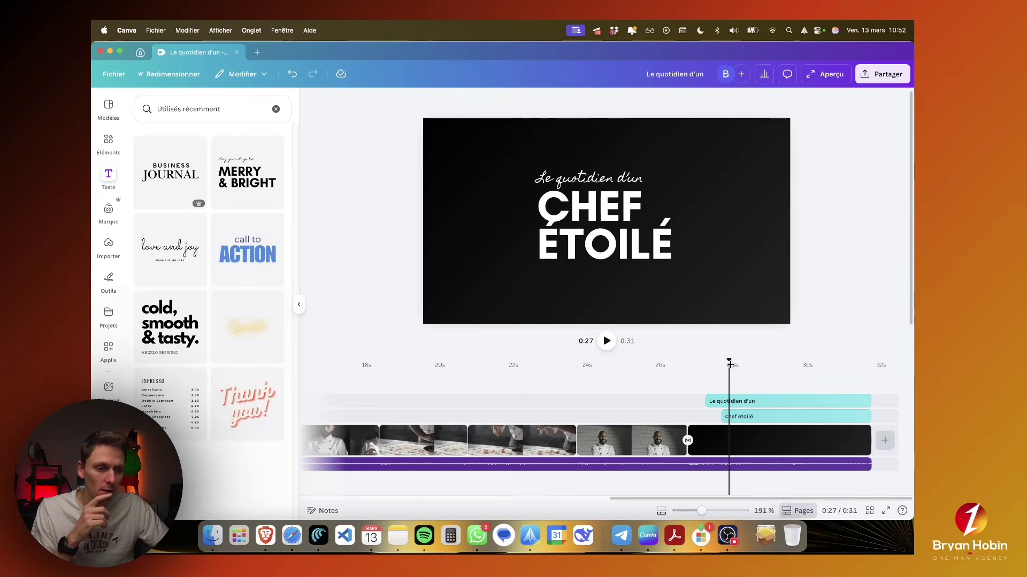
left_click(731, 420)
left_click_drag(726, 417, 719, 417)
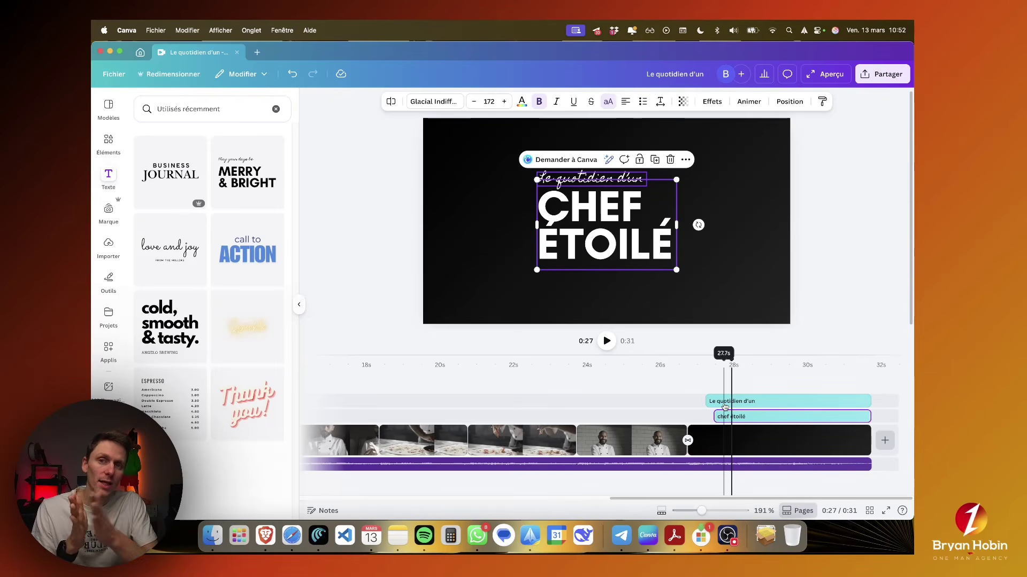
Step: Play the ending from the smiling-chef clip to check the transition and the timing of the two text lines
left_click(696, 365)
scroll(698, 365, "left", 10)
scroll(699, 366, "right", 2)
scroll(699, 365, "right", 10)
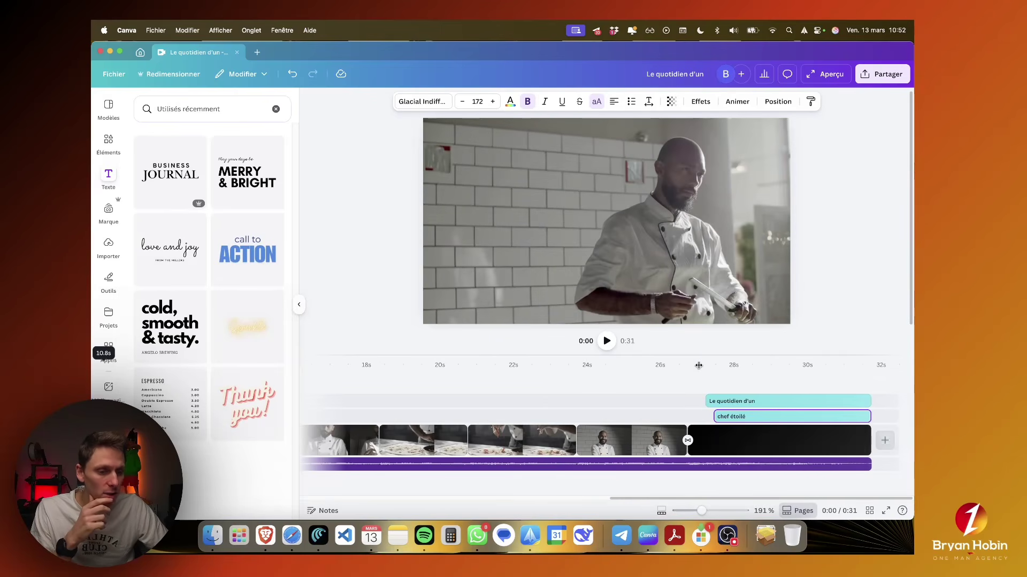
left_click(698, 366)
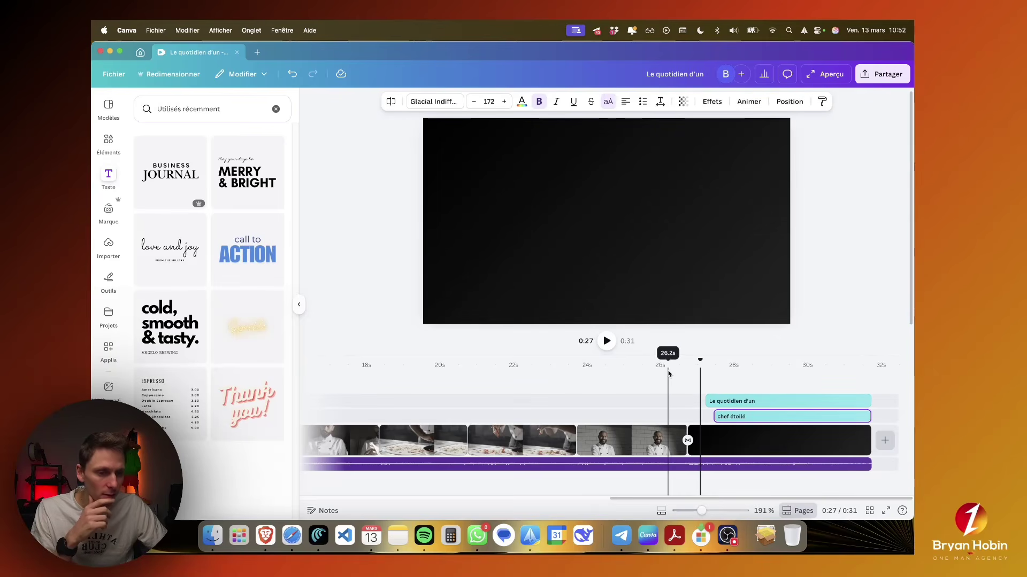
left_click(667, 370)
left_click(607, 342)
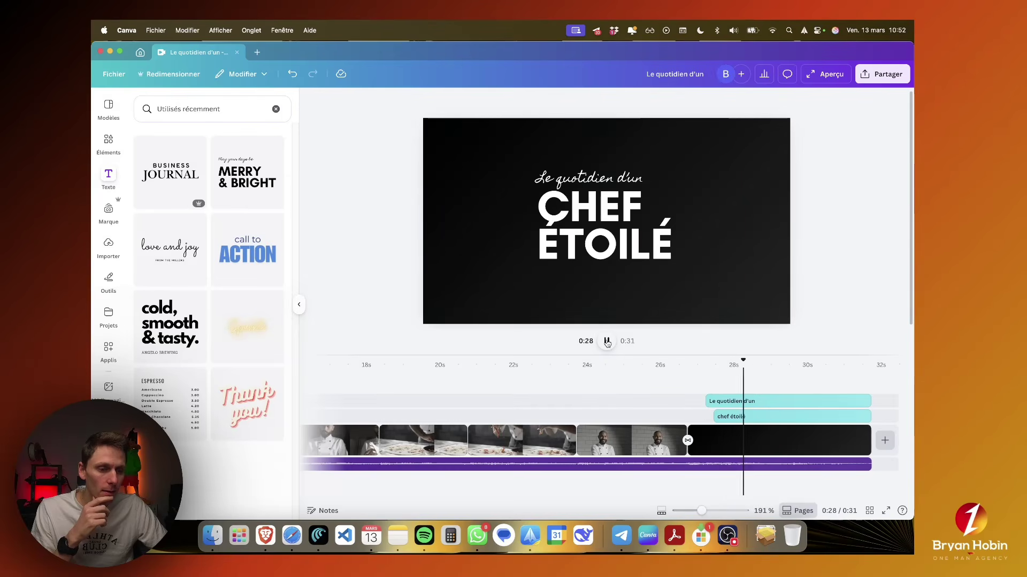
Step: Delay the start of the "chef étoilé" text clip to about 28 s and play the ending to check it
left_click(718, 417)
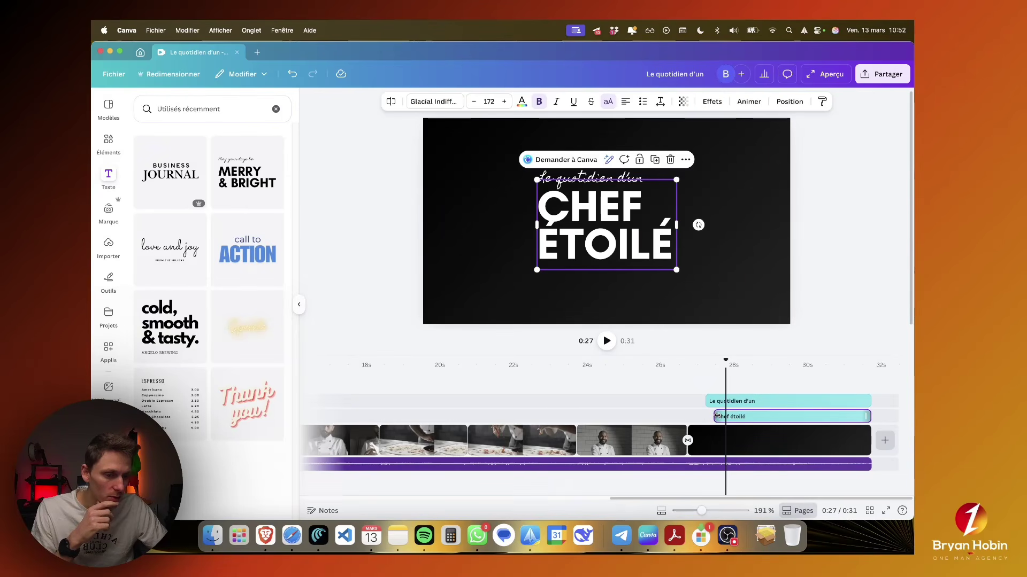
left_click_drag(716, 416, 737, 417)
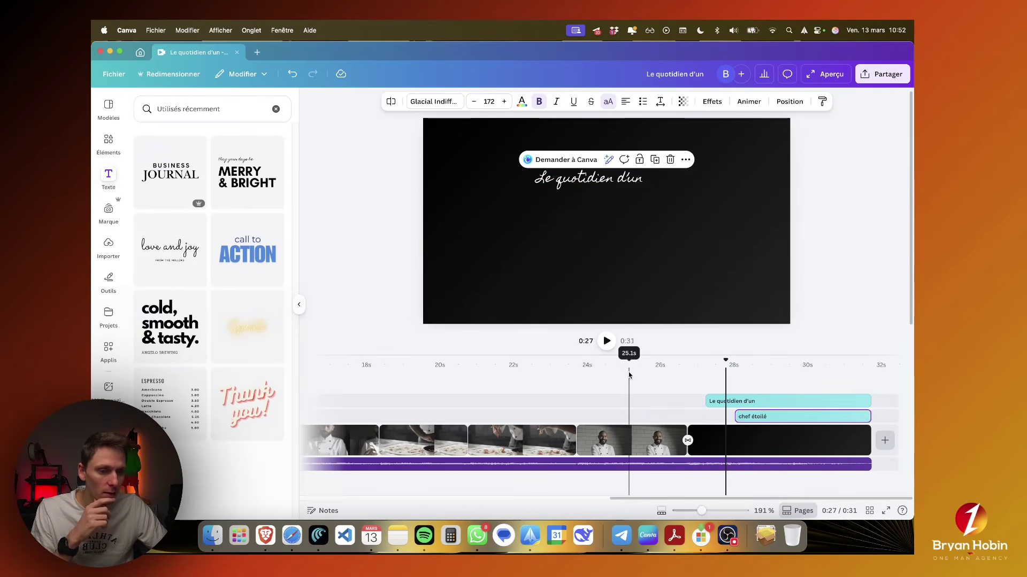
left_click(629, 374)
left_click(606, 342)
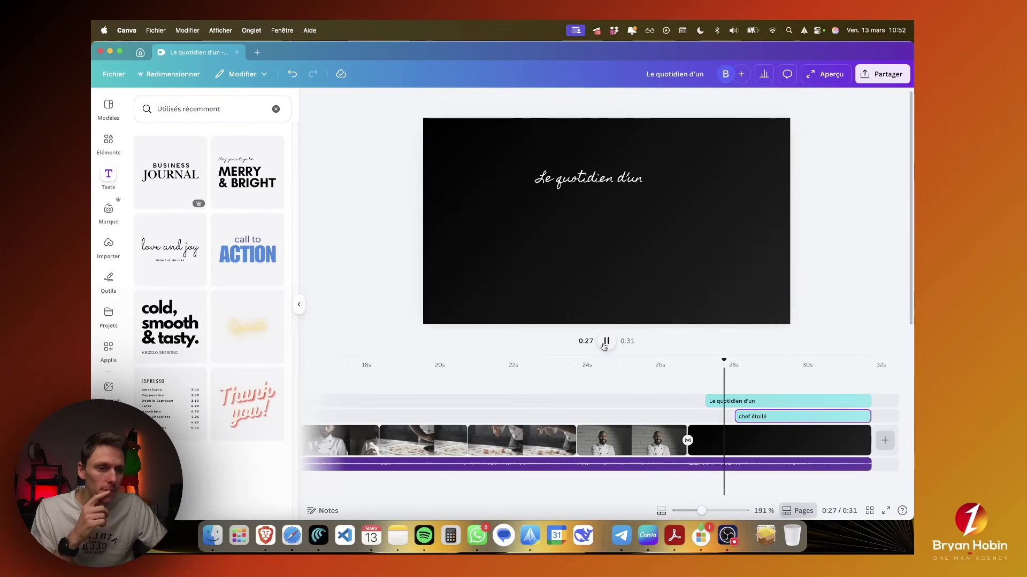
left_click(607, 341)
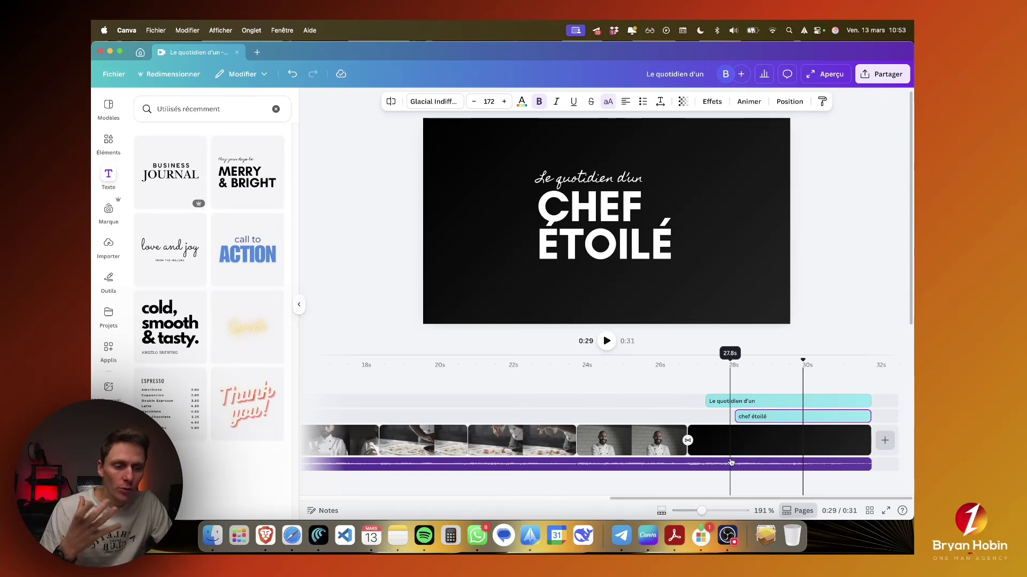
Step: Reload the tab that contains the video design
left_click(753, 463)
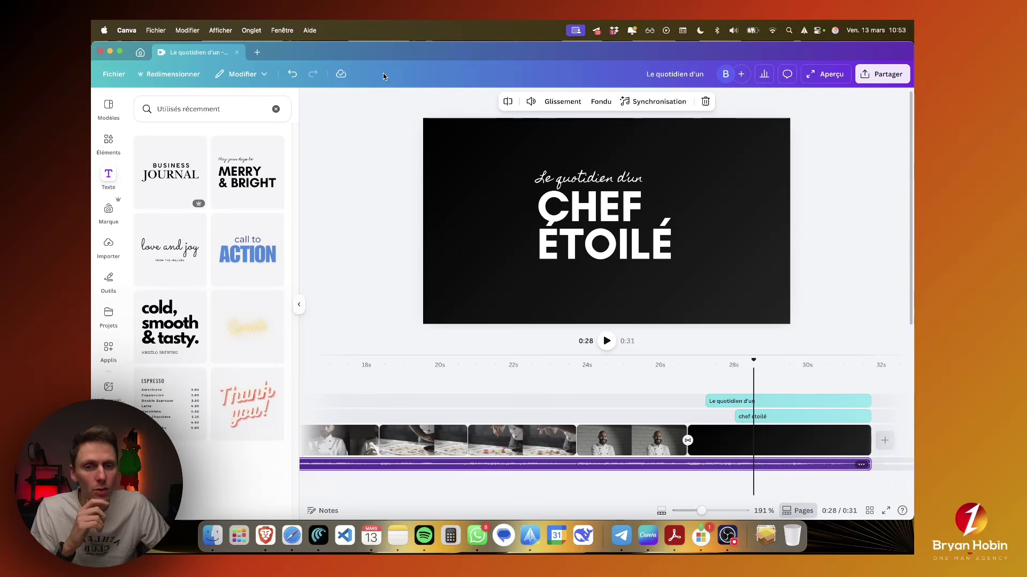
left_click(261, 32)
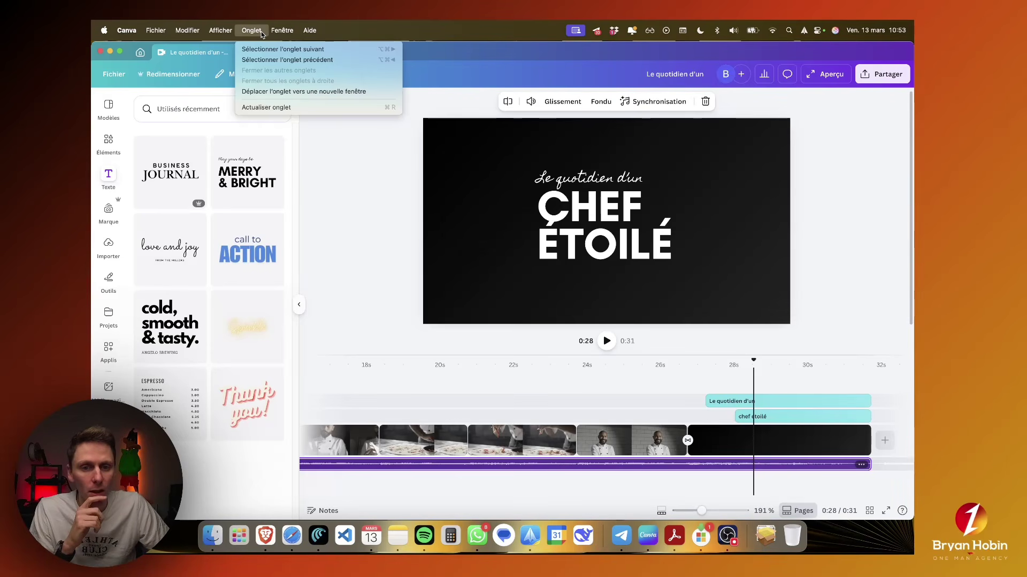
left_click(409, 51)
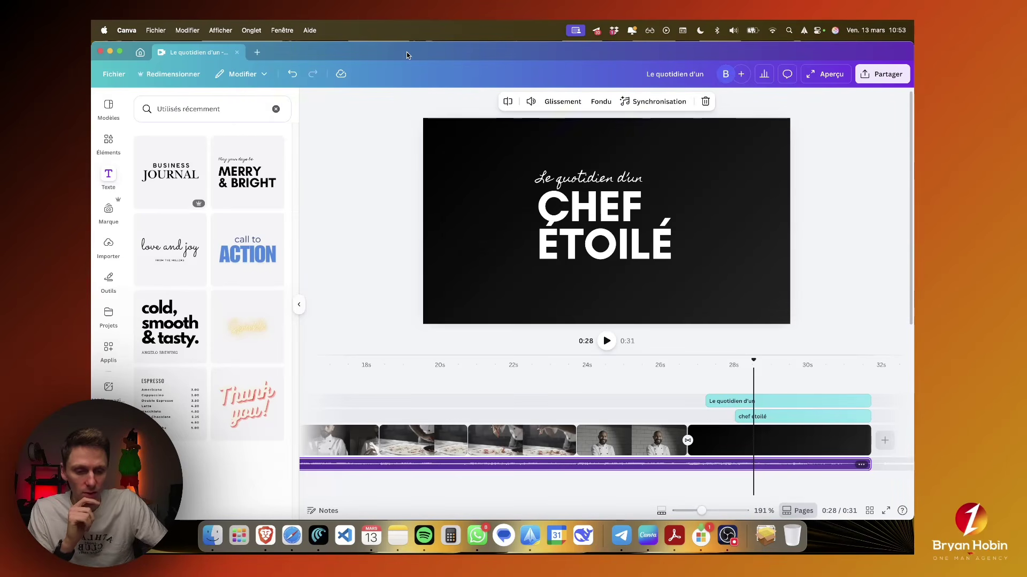
key("super+r")
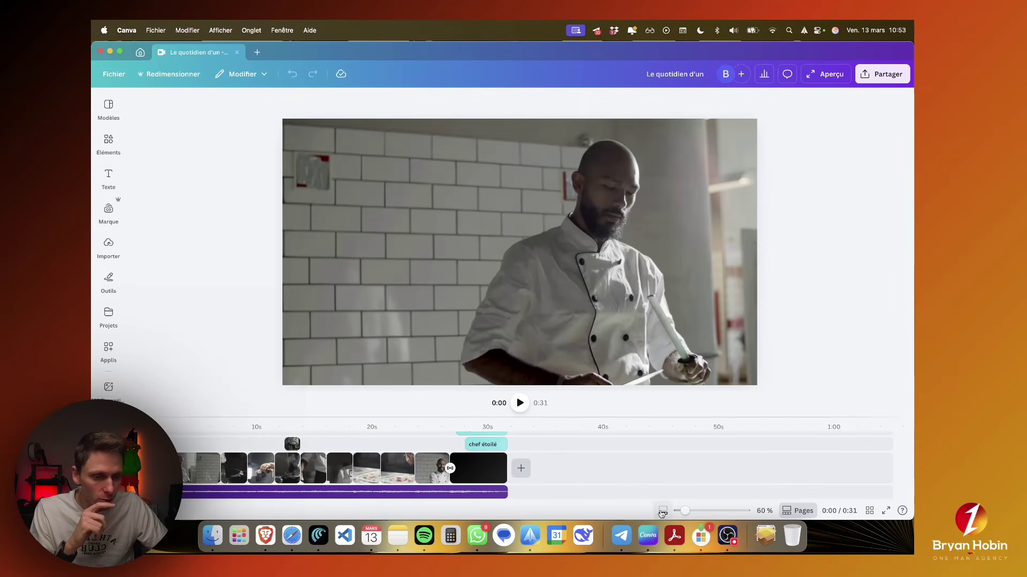
Step: Zoom the timeline to 152 % and enlarge its area to show all tracks up to the closing page
left_click_drag(687, 514, 697, 512)
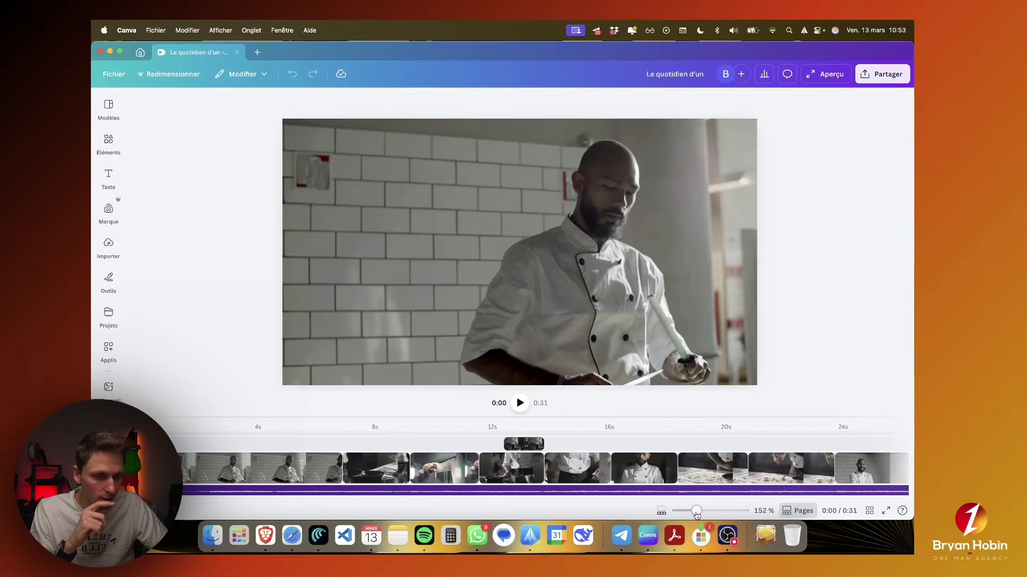
left_click_drag(632, 417, 634, 348)
scroll(636, 411, "right", 5)
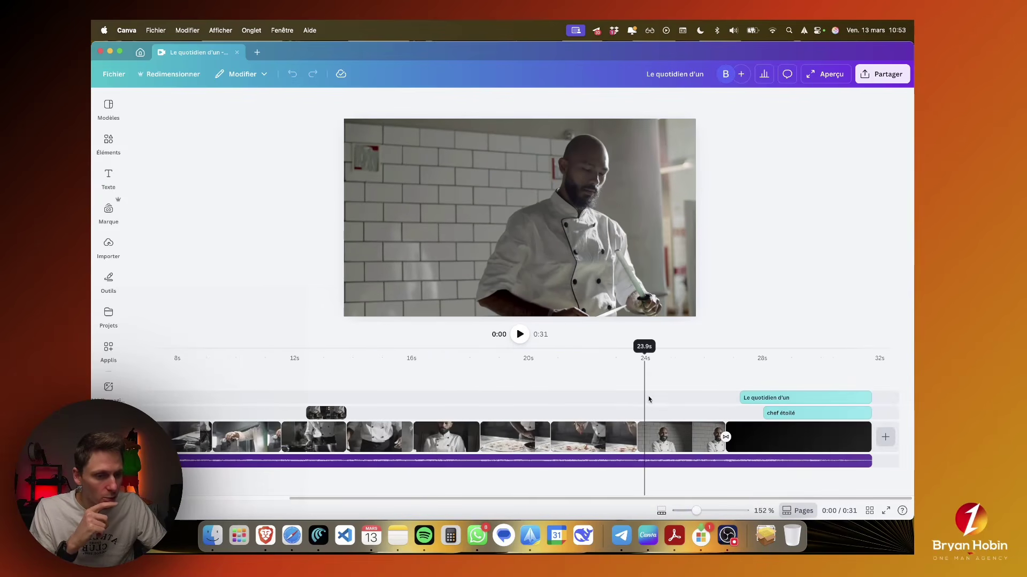
Step: Play the ending from about 25 s to check the closing titles, and return the playhead to the opening clip
left_click(672, 354)
left_click(521, 335)
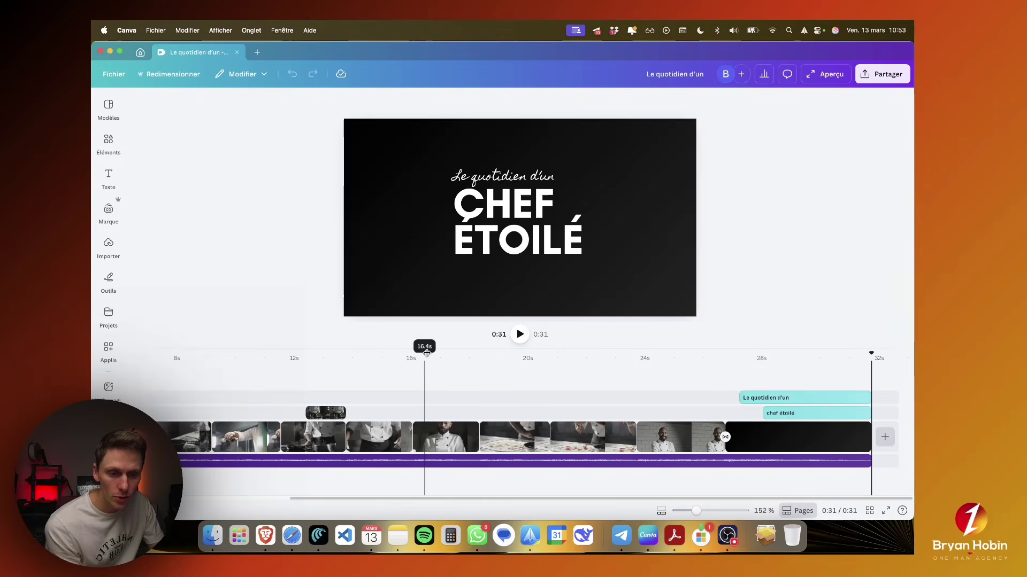
scroll(383, 428, "left", 5)
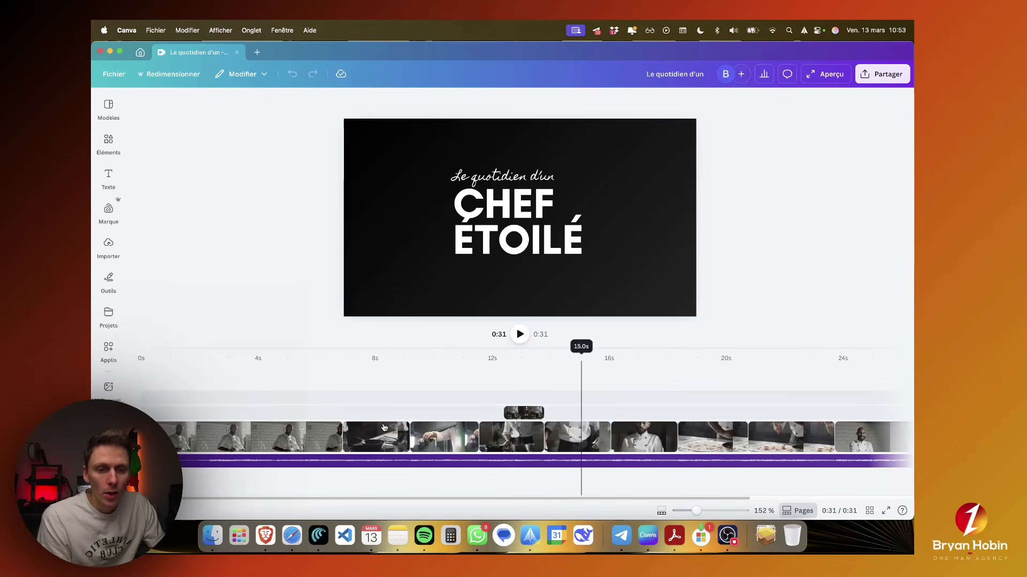
left_click(154, 357)
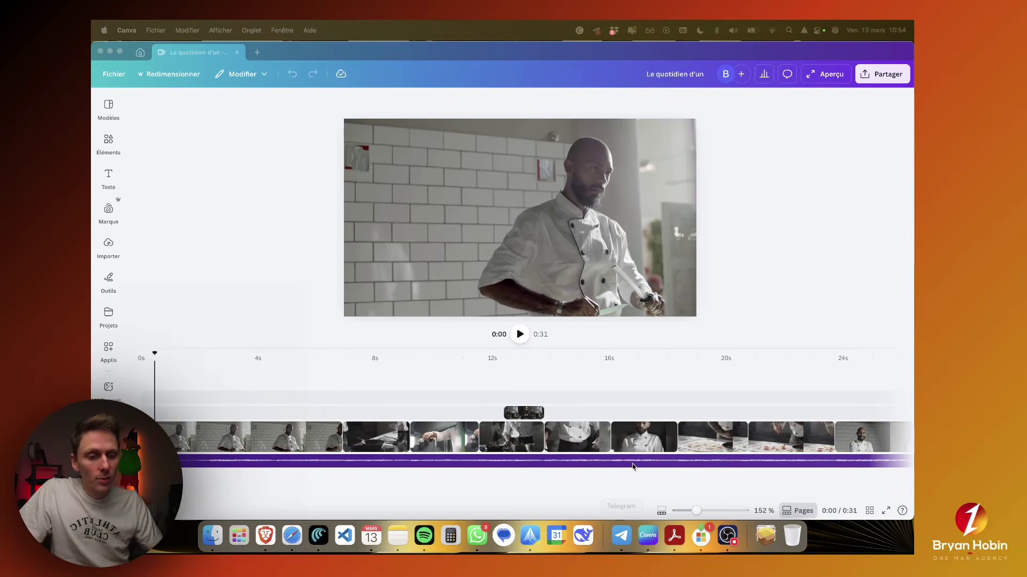
Step: Duplicate the "Le quotidien d'un" and "chef étoilé" text clips of the closing page together
scroll(659, 434, "right", 5)
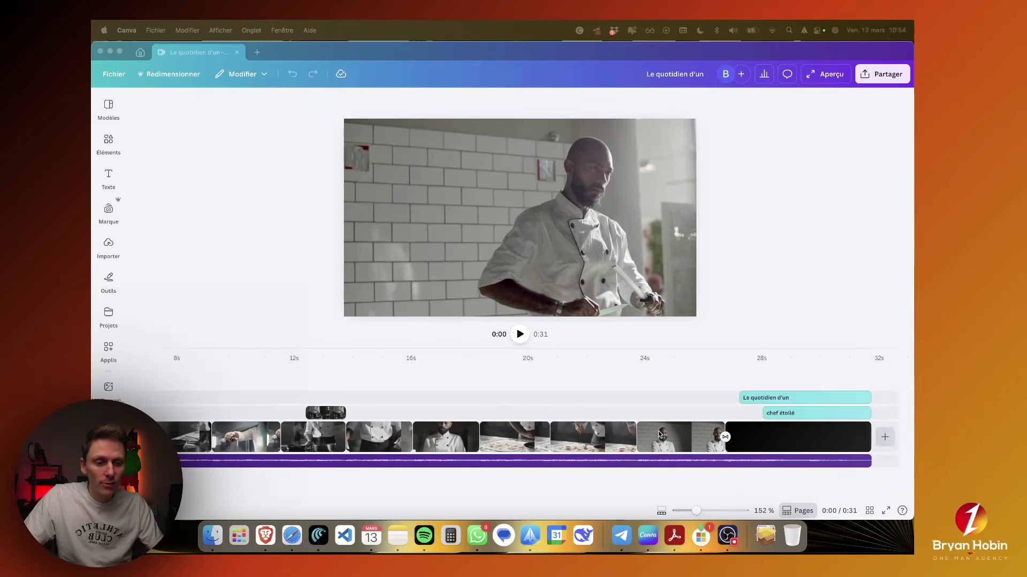
left_click(766, 399)
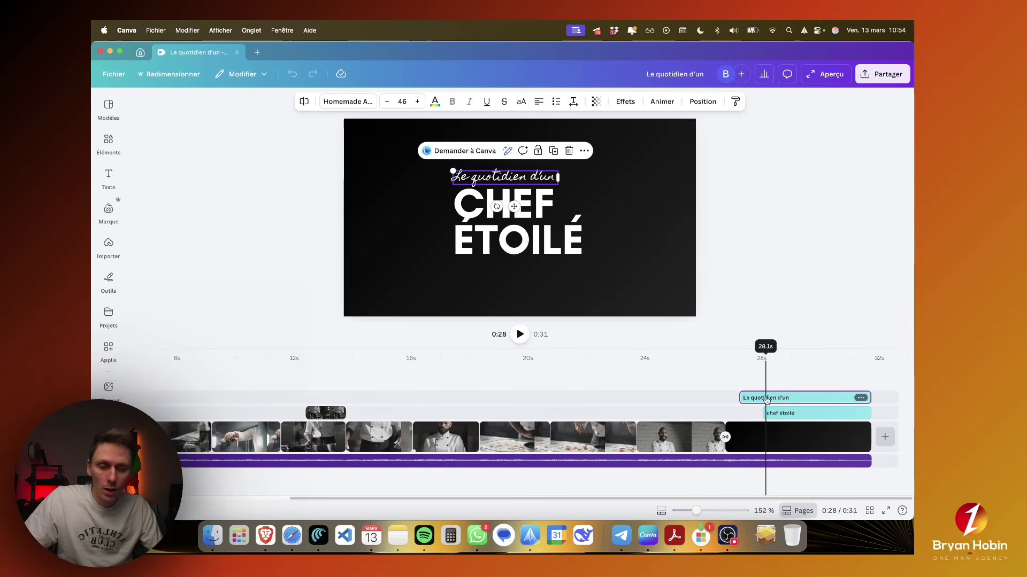
left_click(796, 416, "shift")
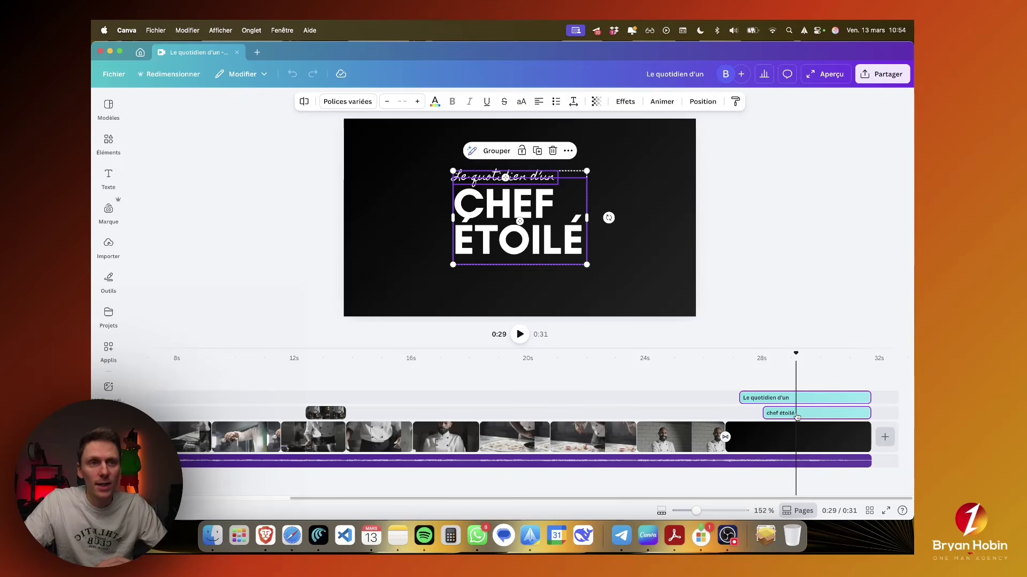
left_click(568, 231, "shift")
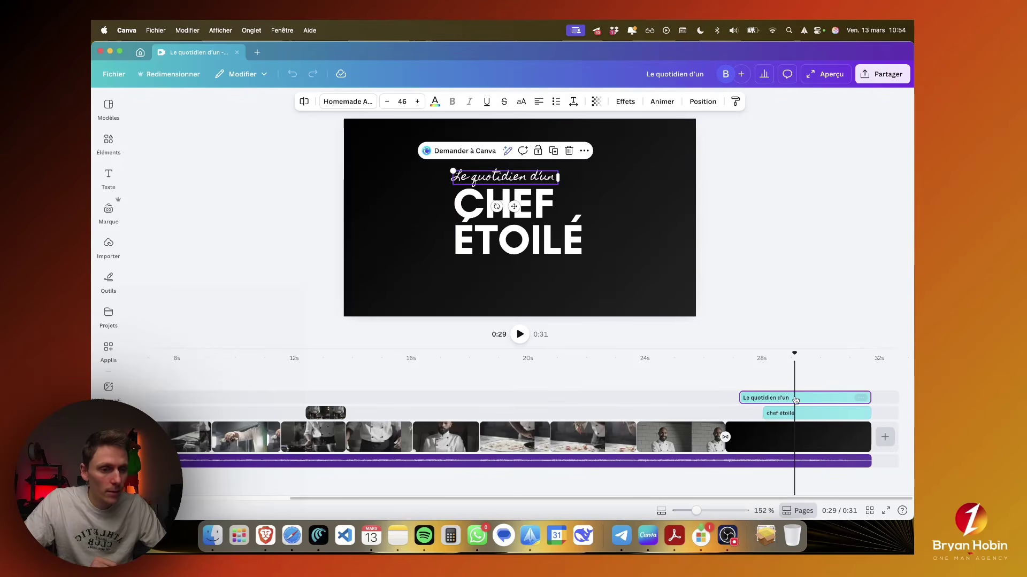
left_click(568, 231, "shift")
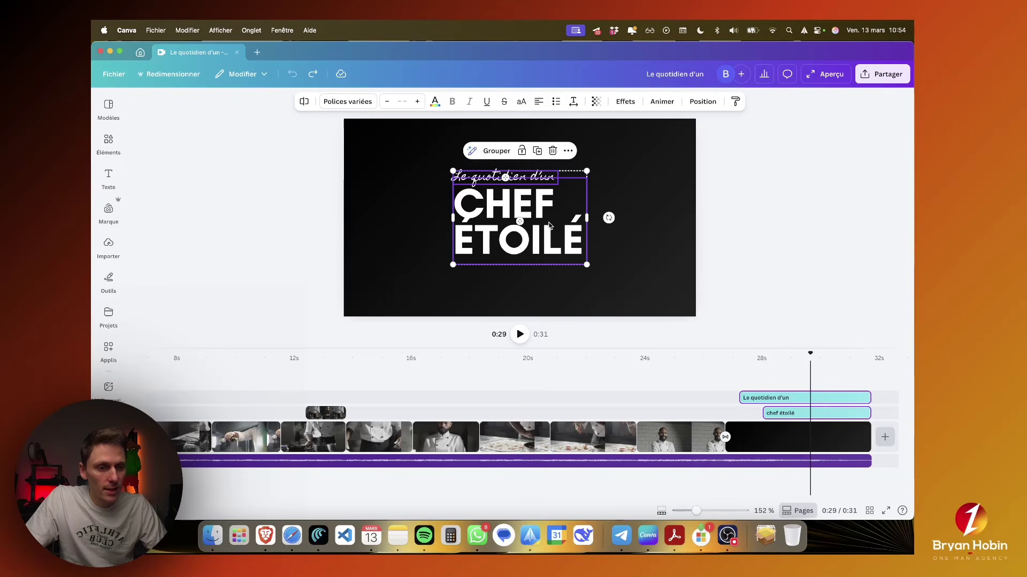
left_click(538, 153)
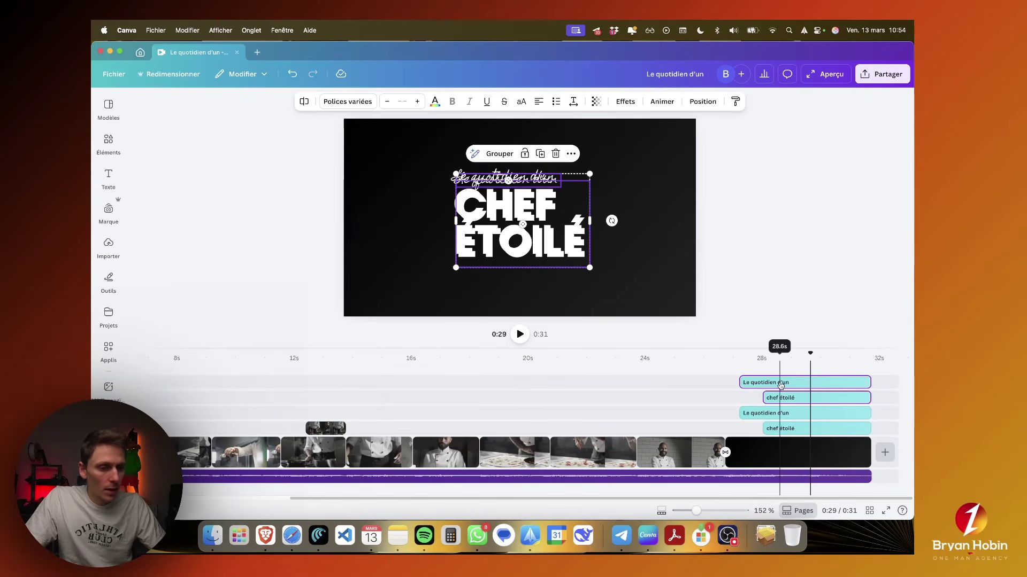
Step: Move the duplicated title pair over the opening chef clip so both texts end with it, and play that passage
left_click_drag(770, 382, 276, 383)
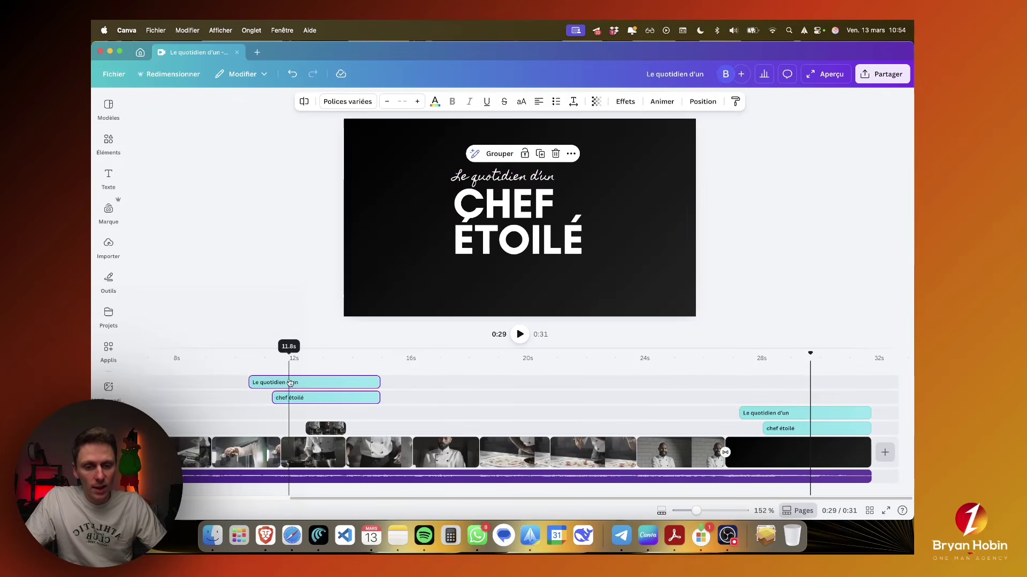
mouse_move(352, 382)
left_mouse_down()
mouse_move(142, 384)
mouse_move(197, 385)
mouse_move(251, 410)
mouse_move(310, 395)
left_mouse_up()
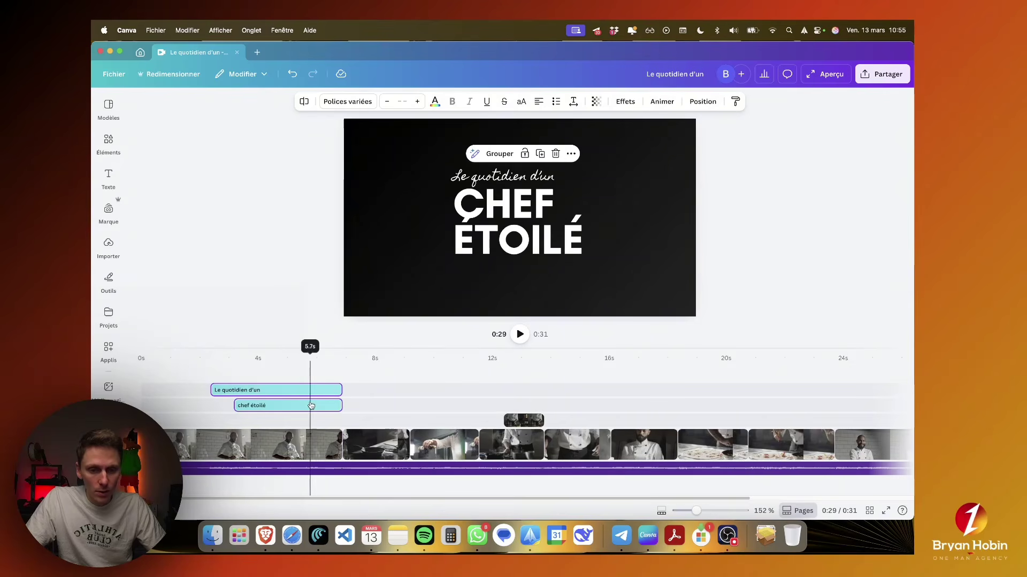
left_click(201, 362)
key("space")
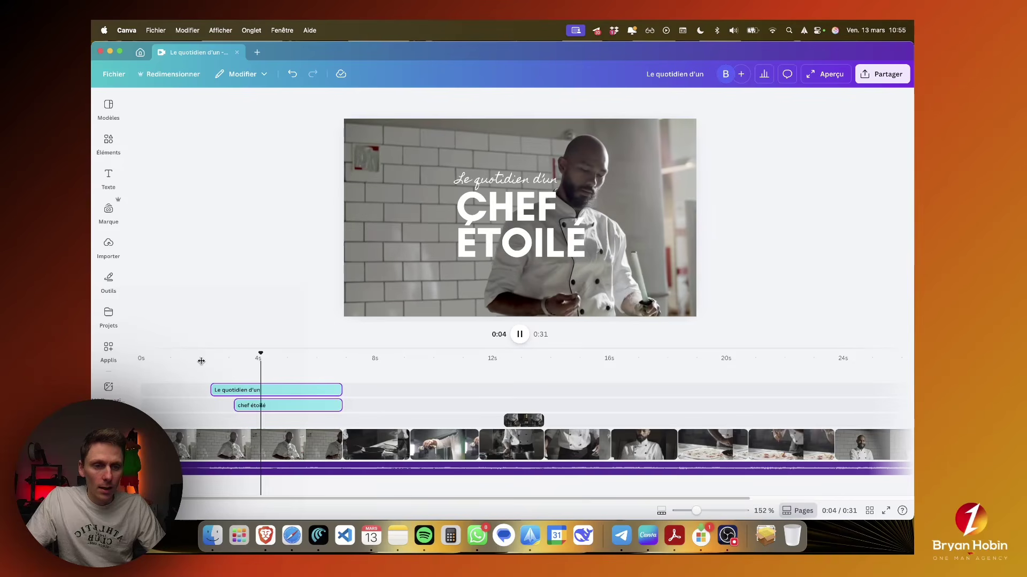
key("space")
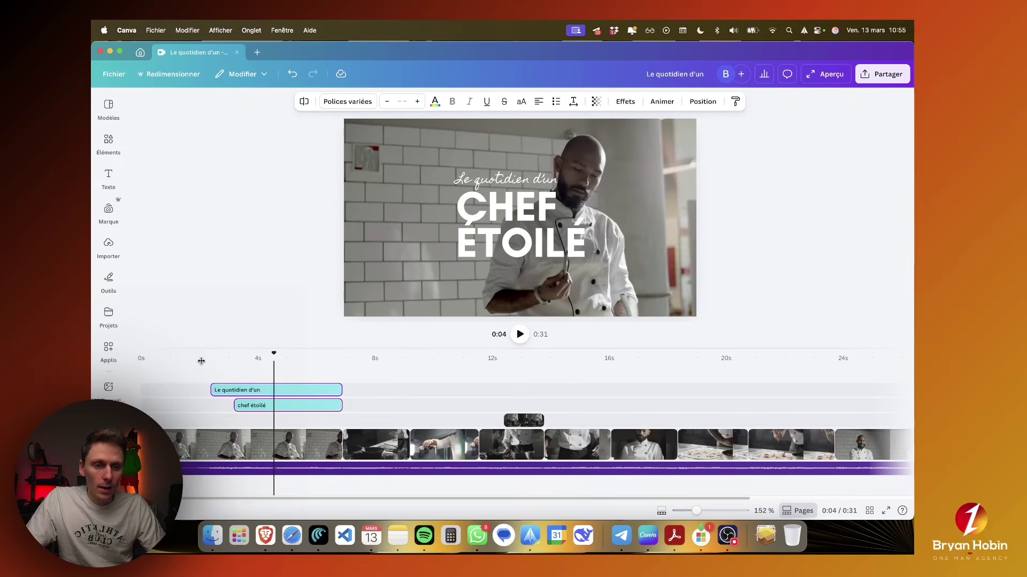
Step: Move both opening title texts together to the upper-left of the video frame, over the tiled wall beside the chef
left_click(495, 182)
left_click(482, 180)
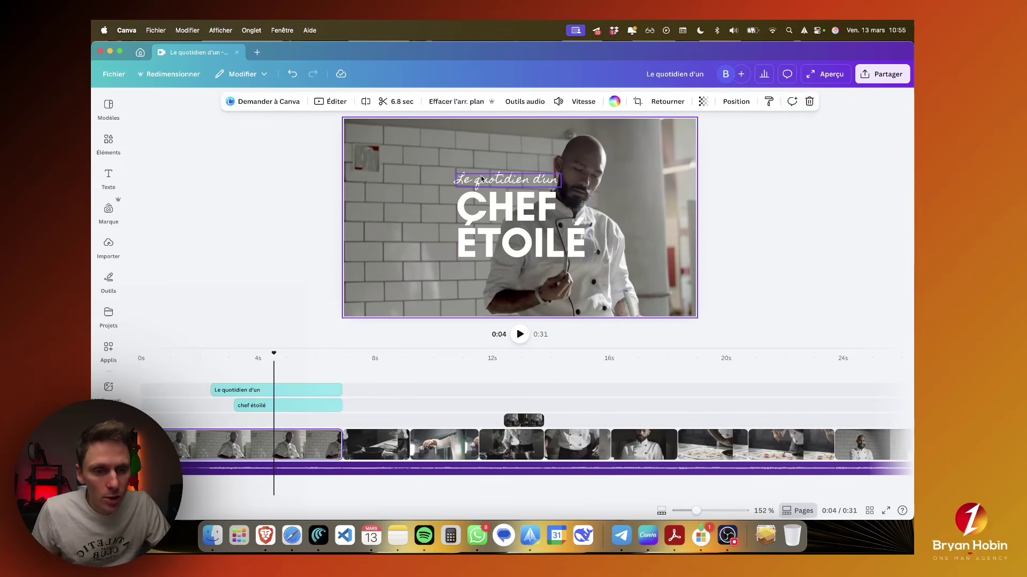
left_click(483, 180)
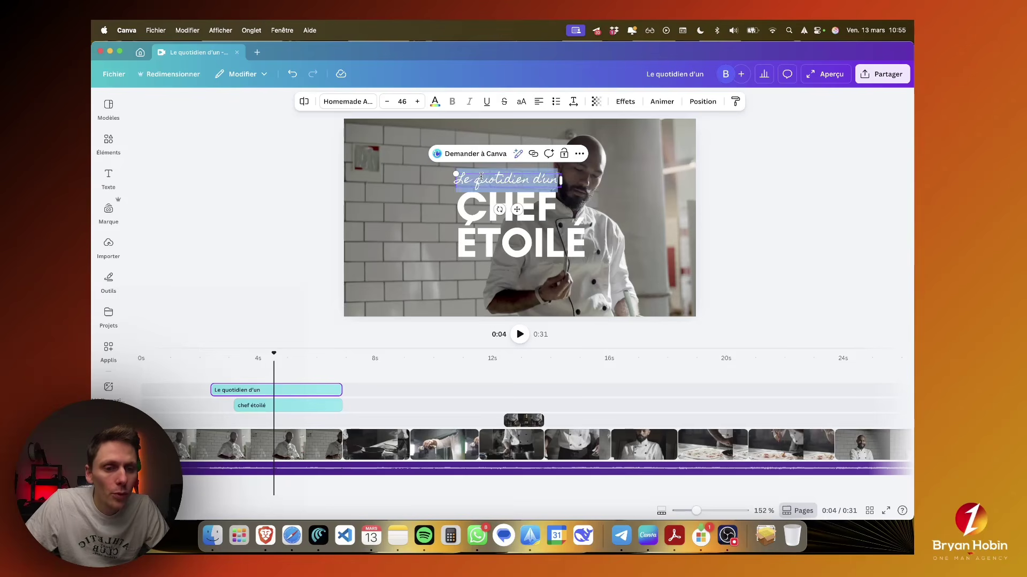
left_click(486, 210)
left_click(496, 197)
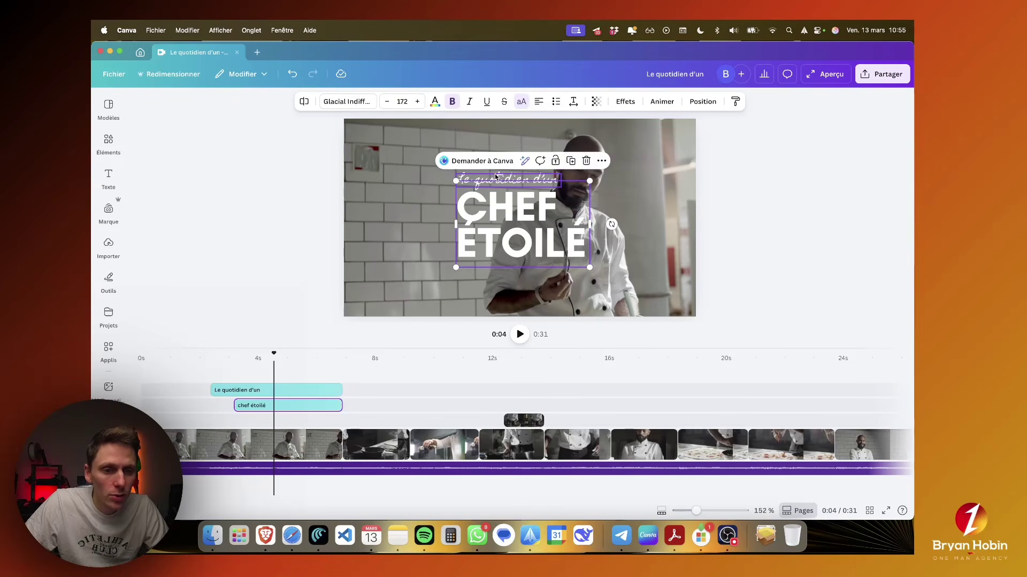
left_click(495, 176, "shift")
left_click_drag(503, 207, 422, 184)
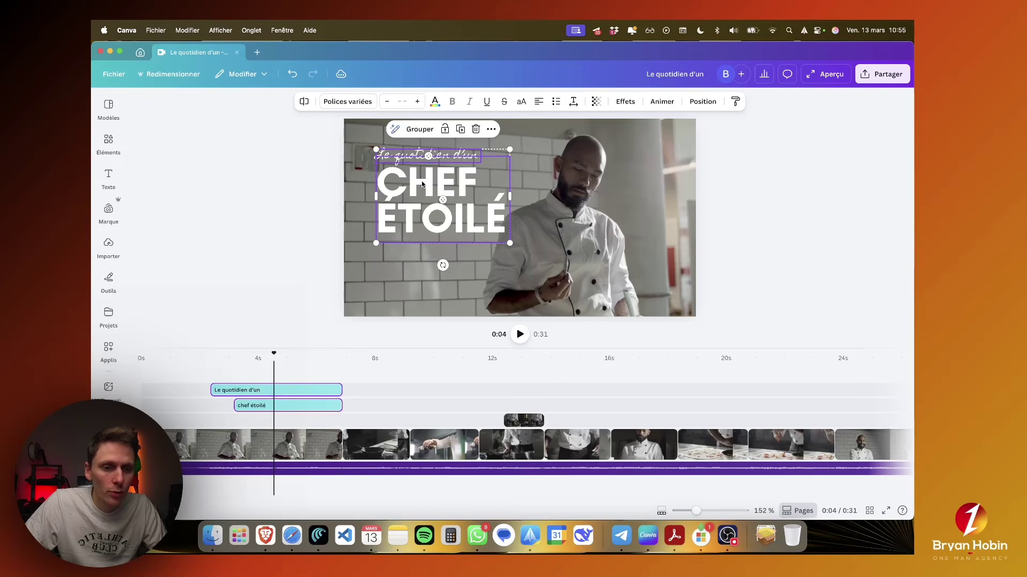
left_click(500, 293)
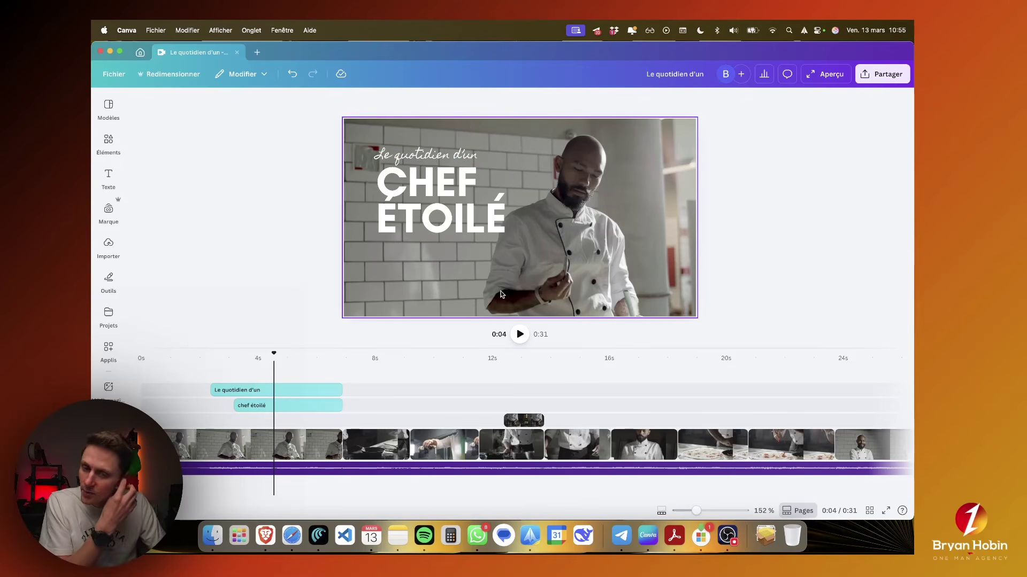
Step: Play the opening clip from the start to check the placement and timing of the two title texts
left_click(566, 227)
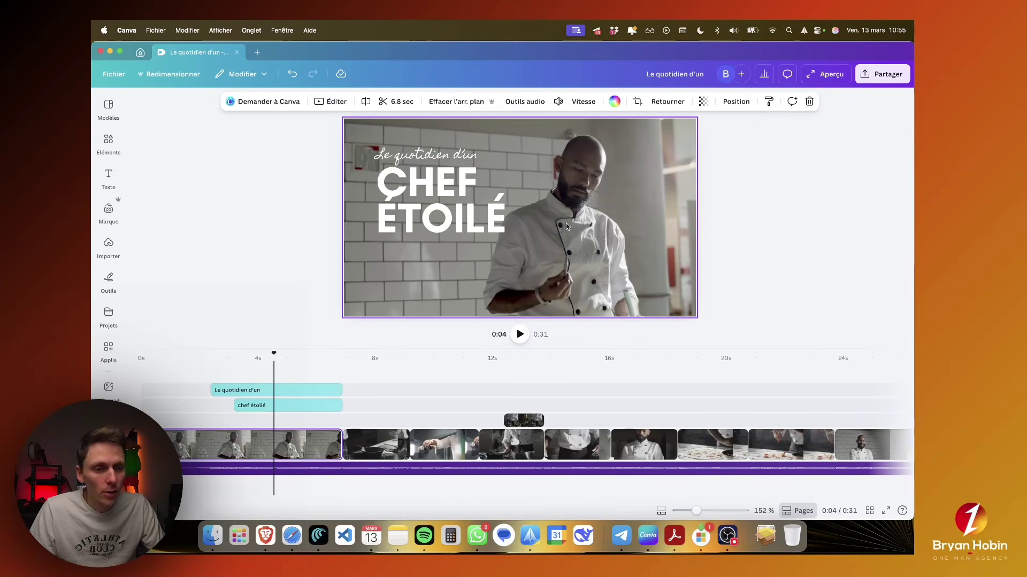
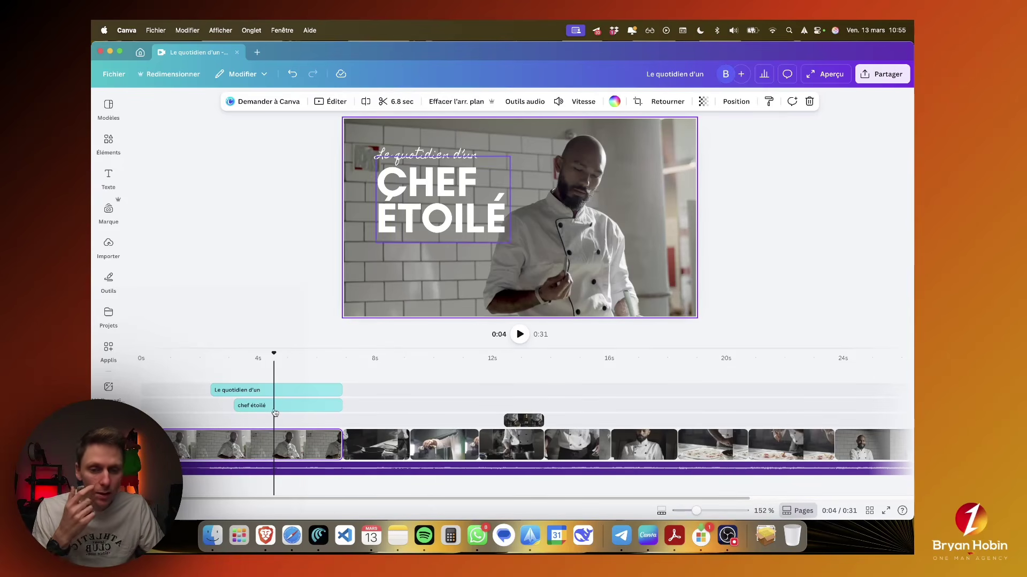
left_click(210, 363)
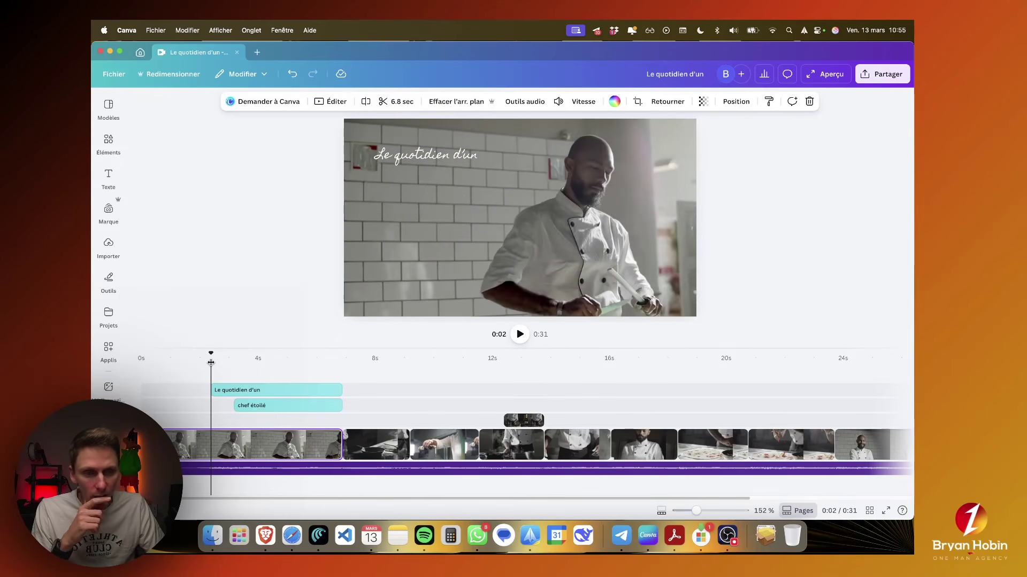
left_click(297, 403)
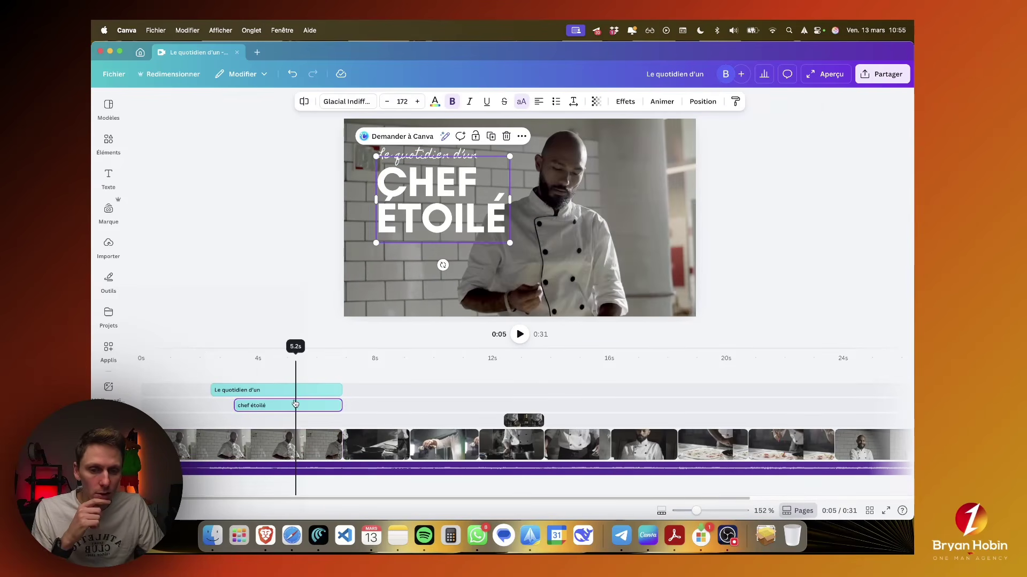
left_click(198, 355)
left_click_drag(199, 356, 143, 353)
key("space")
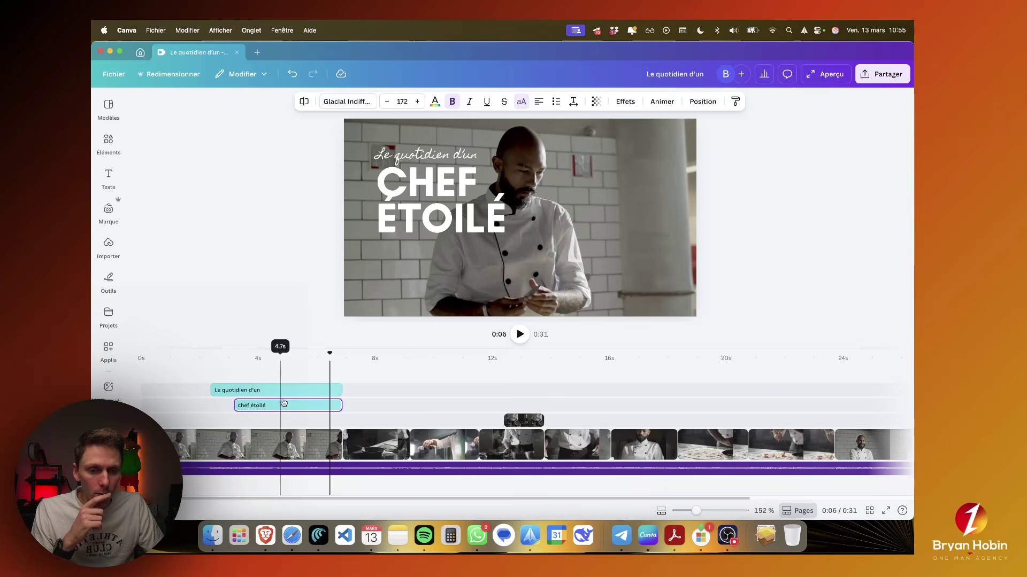
Step: Copy the opening chef clip and paste the copy directly after it on the main track
left_click(279, 452)
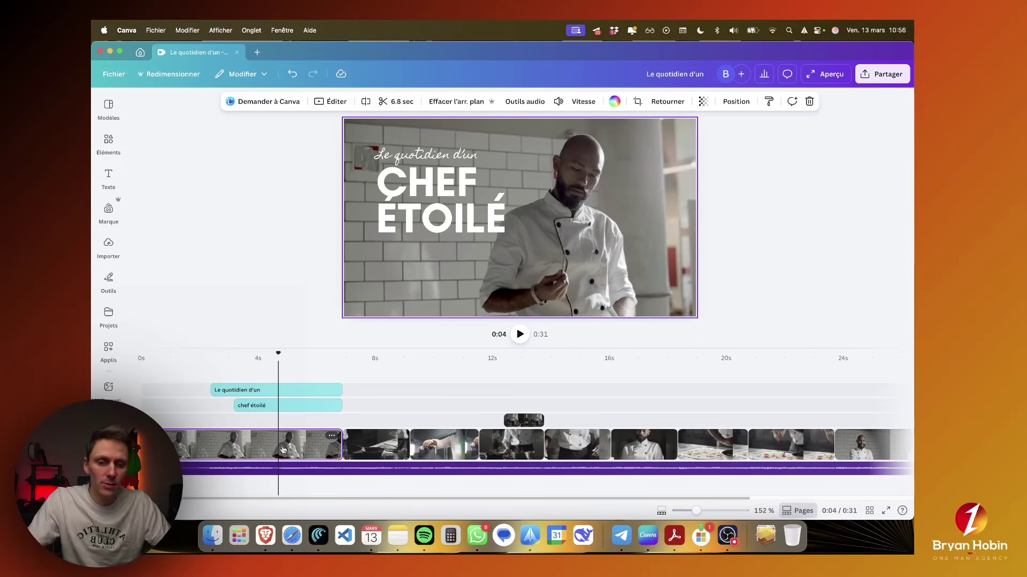
left_click(242, 434)
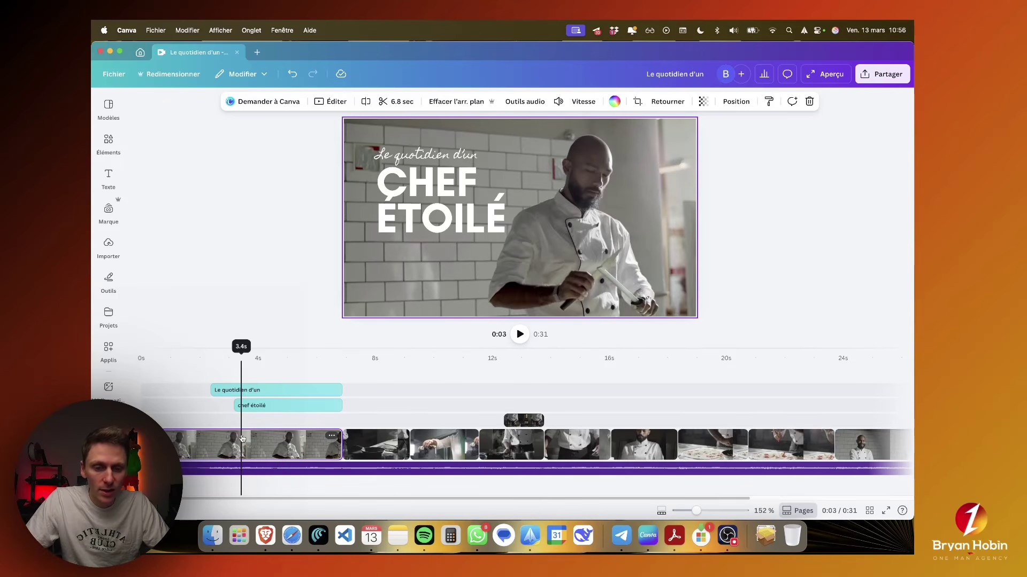
right_click(233, 446)
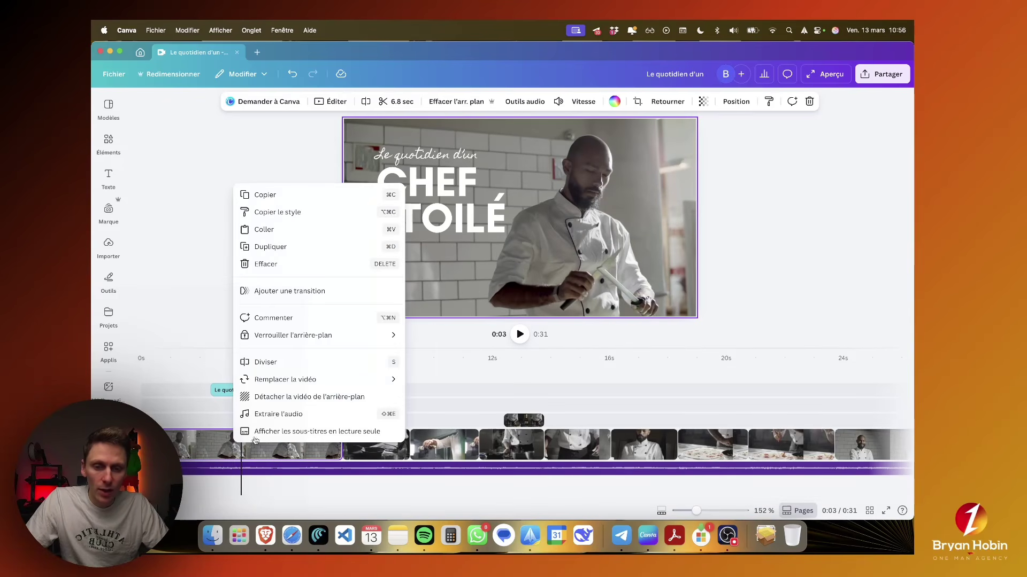
left_click(267, 198)
left_click(169, 420)
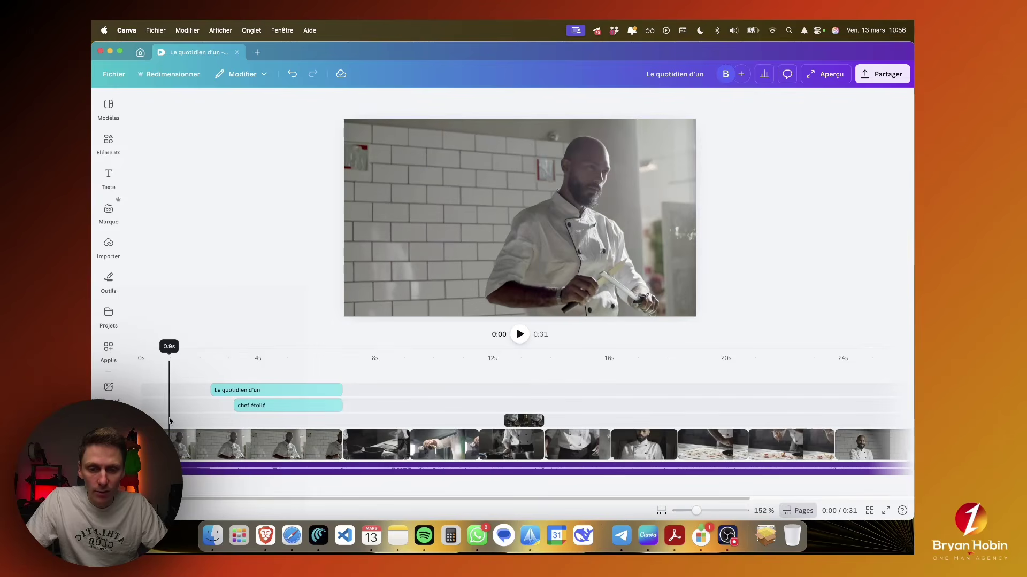
right_click(171, 440)
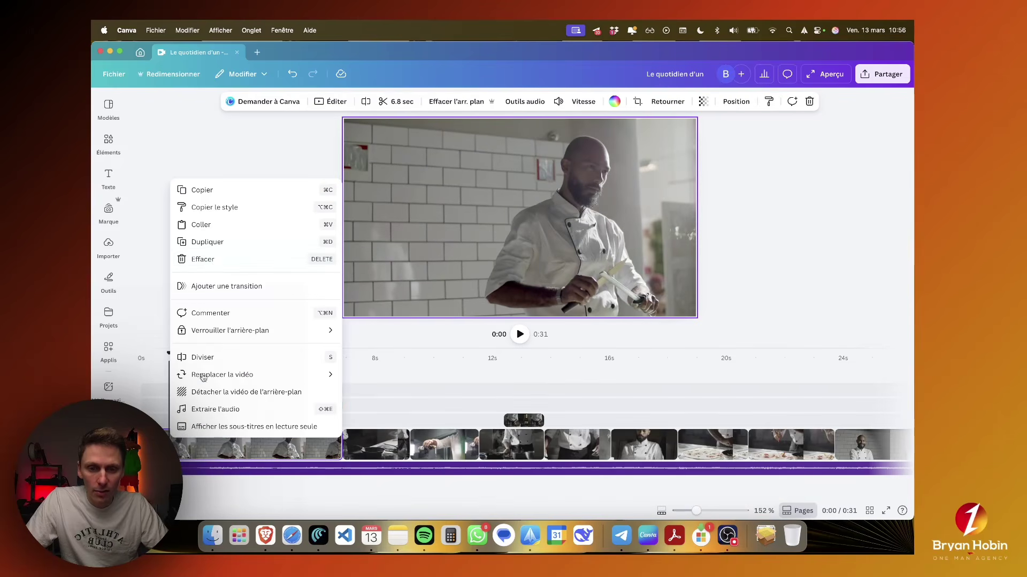
left_click(206, 230)
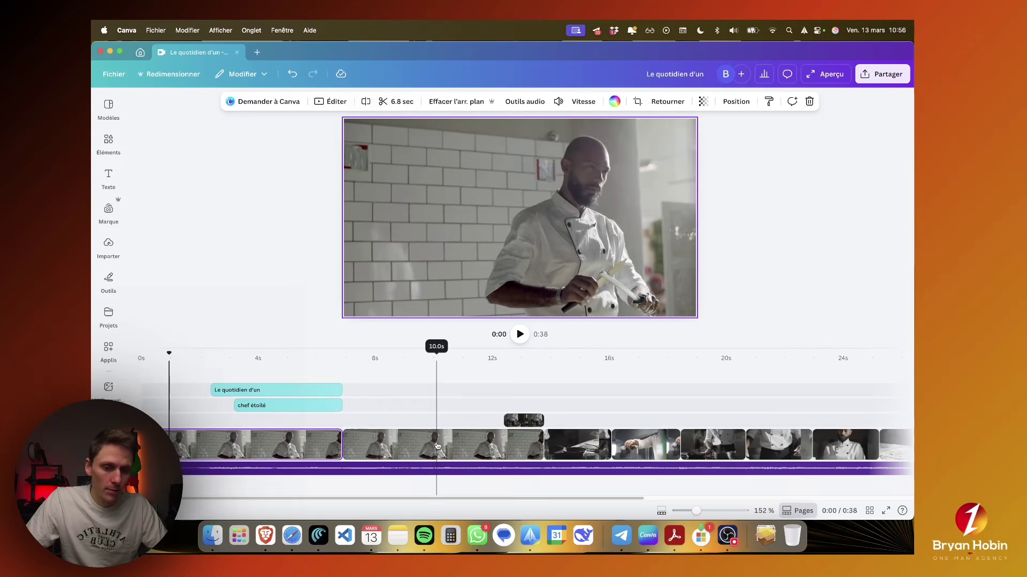
Step: Move the pasted chef clip onto an overlay track above both title texts, aligned with the opening clip from 0 s
left_click_drag(431, 449, 240, 425)
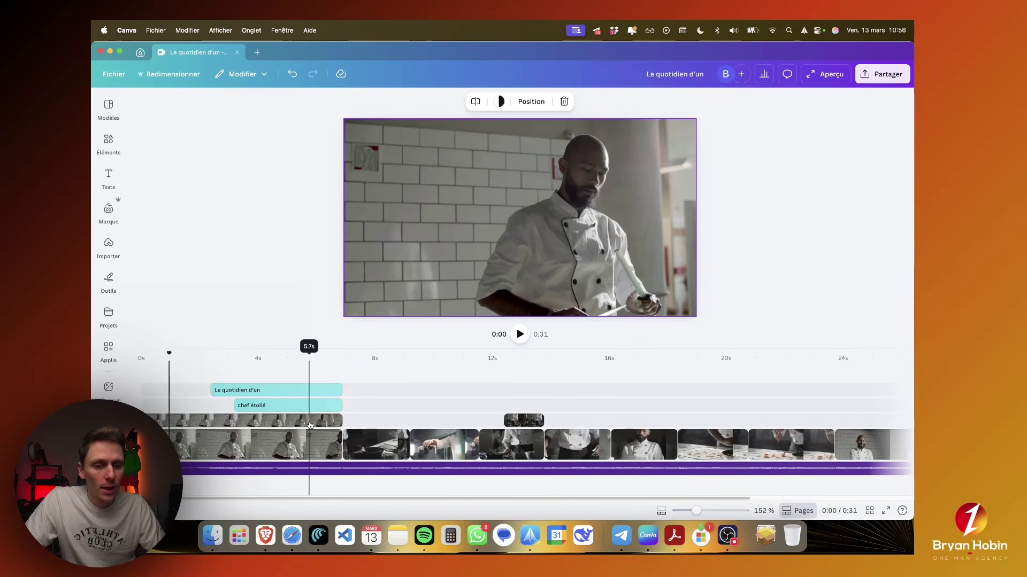
left_click_drag(310, 425, 307, 385)
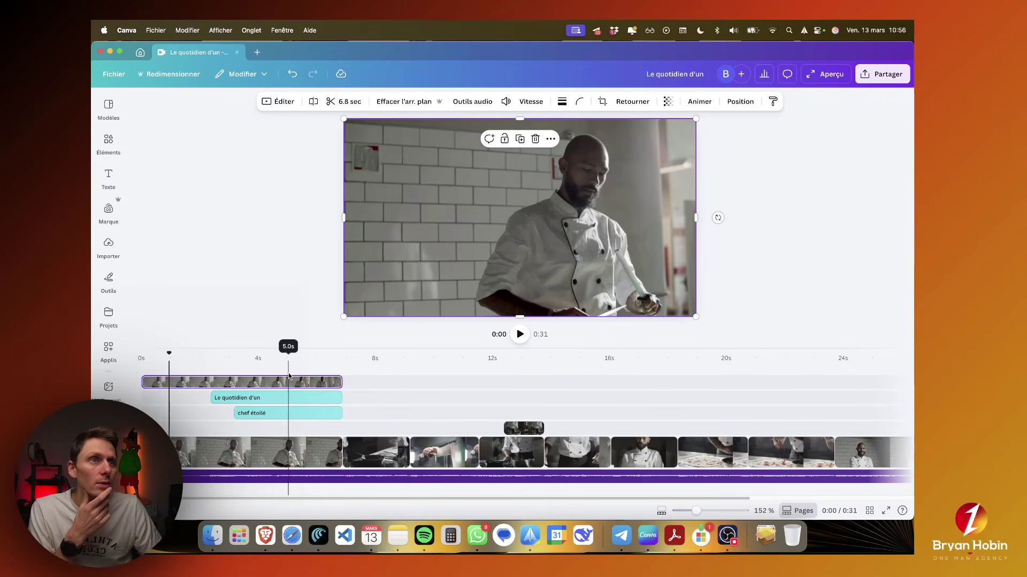
Step: Remove the background of the overlaid chef clip and play the opening to check it against the title
left_click(399, 104)
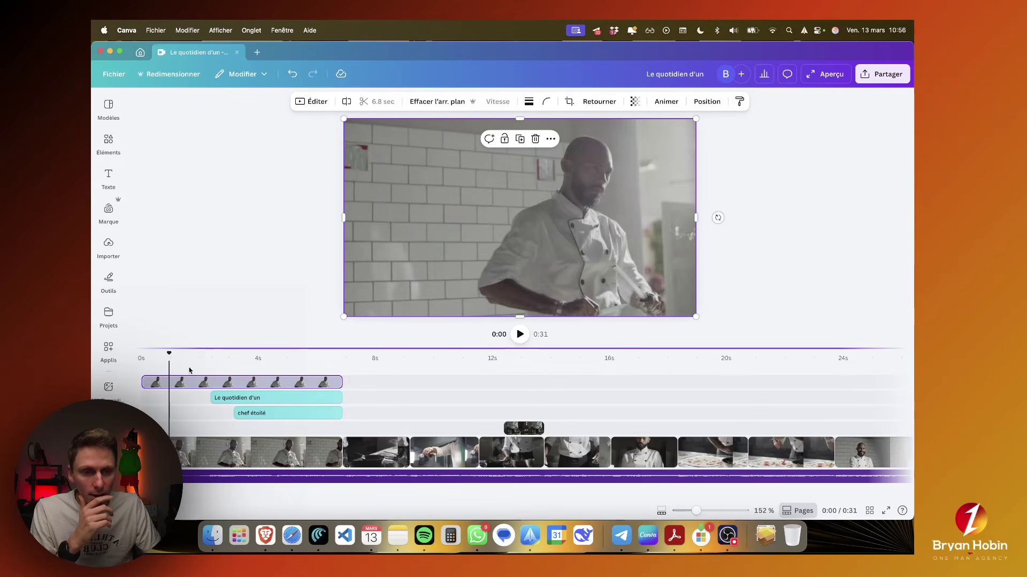
left_click(168, 359)
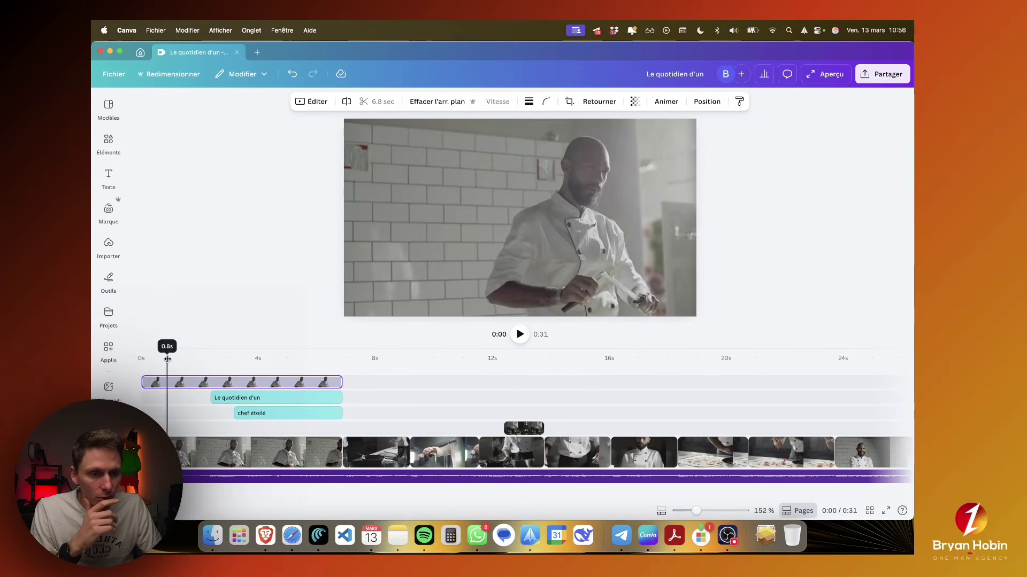
key("space")
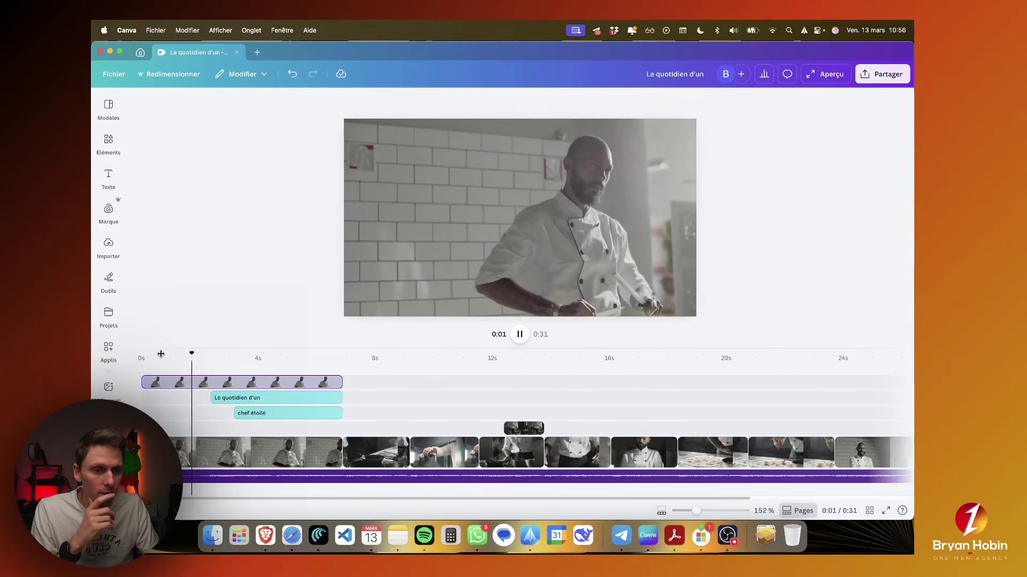
key("space")
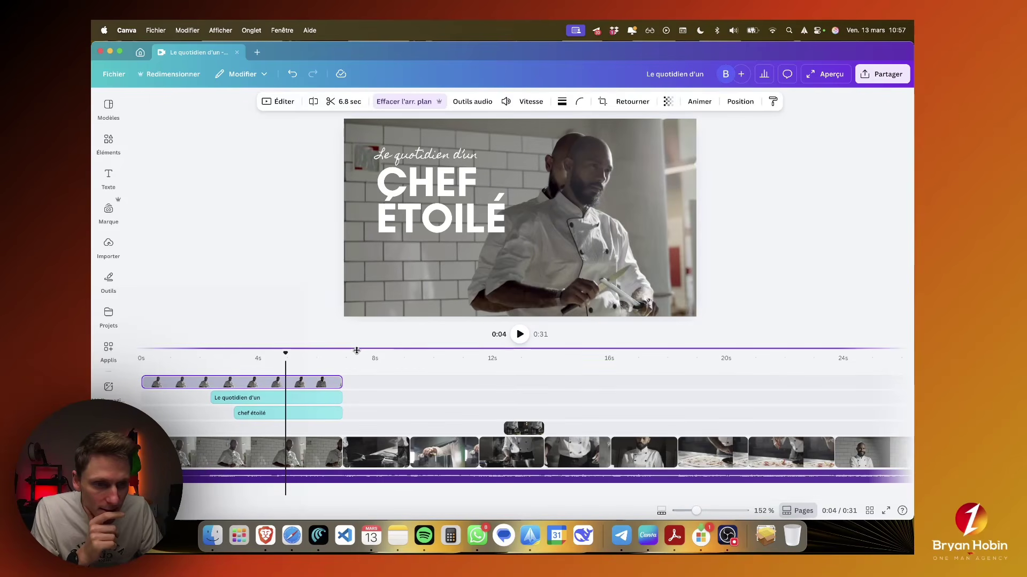
Step: Play the video from about 8 s through to the start of the closing title to check the edit
left_click_drag(287, 356, 260, 357)
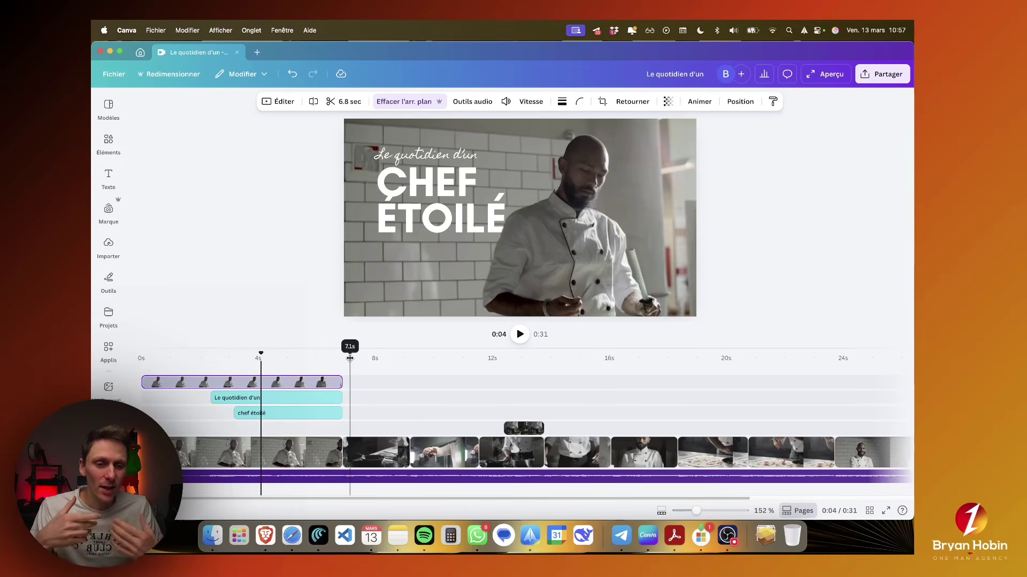
left_click_drag(349, 359, 394, 358)
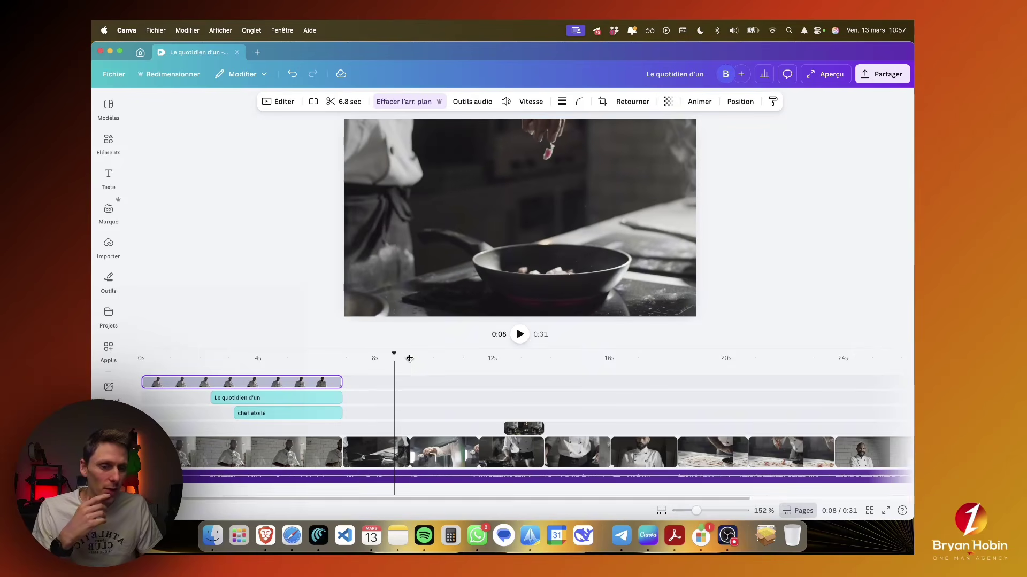
left_click(514, 341)
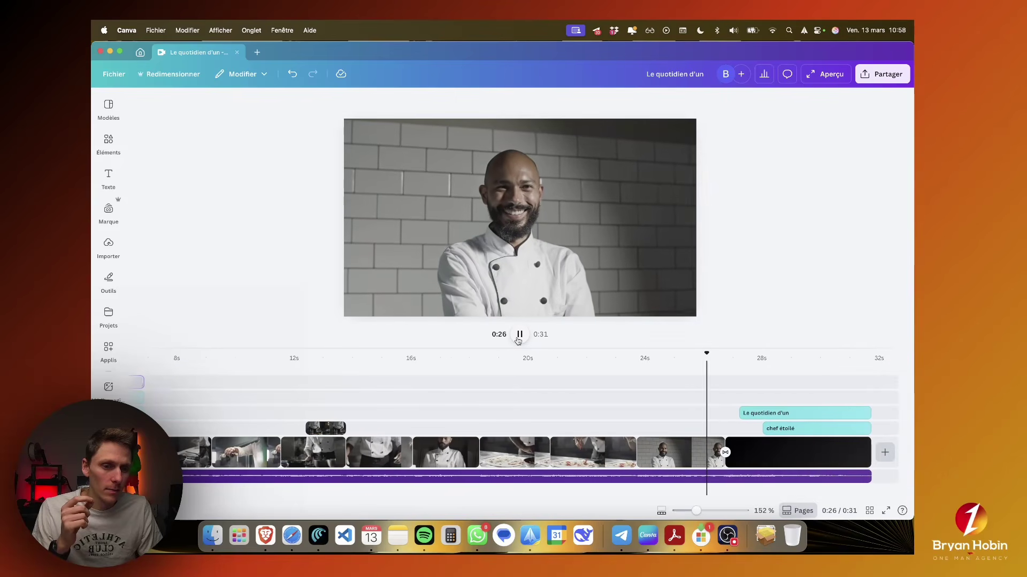
left_click(518, 335)
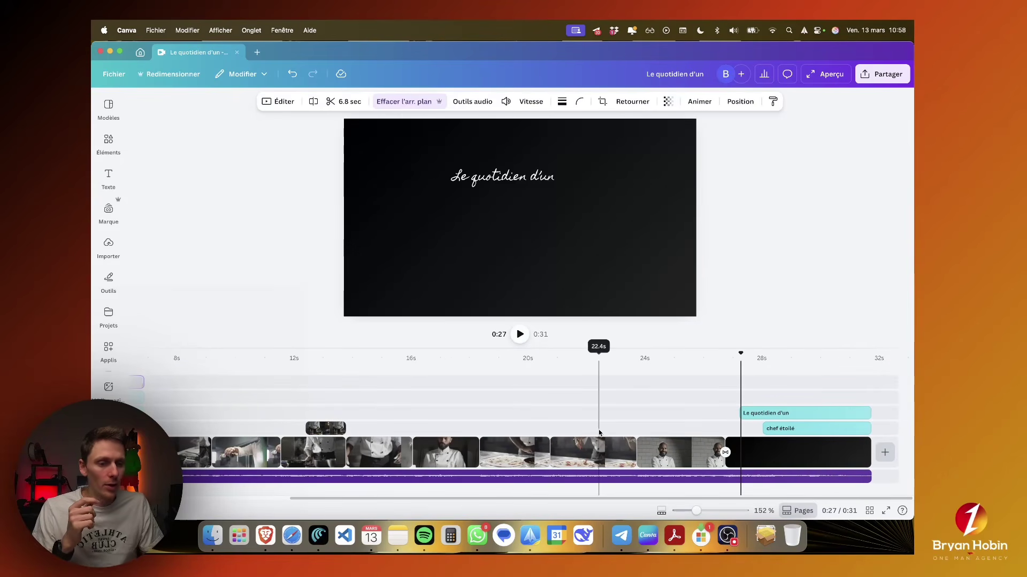
Step: Enlarge the smiling chef clip just before the closing title within its frame and reposition it to keep the chef centred
left_click(648, 453)
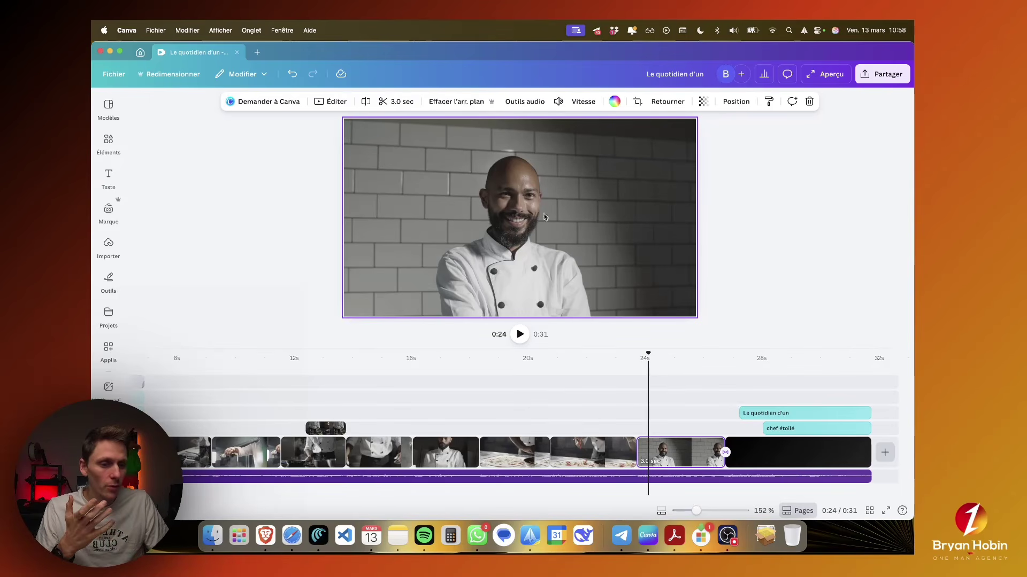
left_click(676, 369)
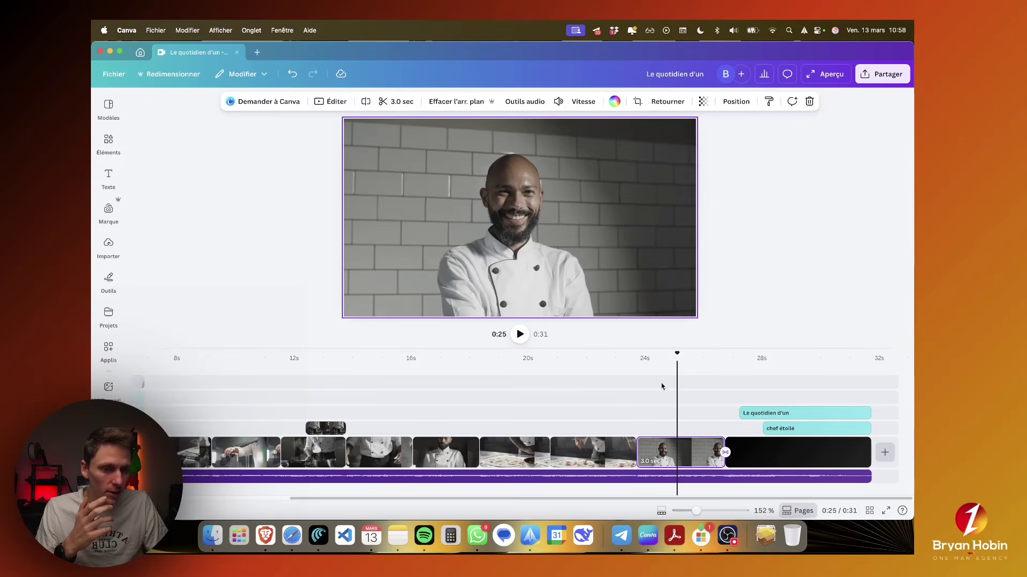
double_click(504, 204)
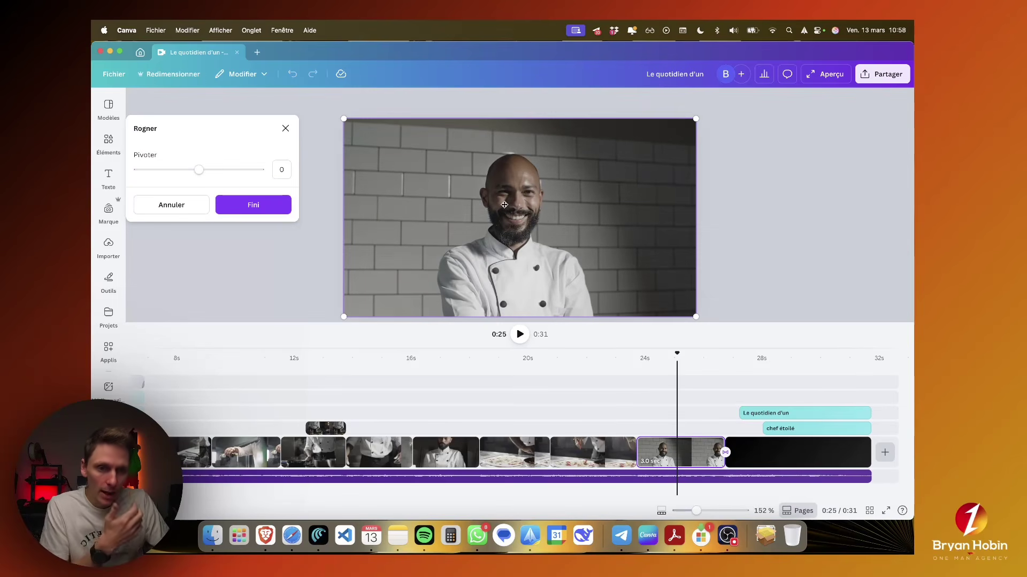
left_click(331, 235)
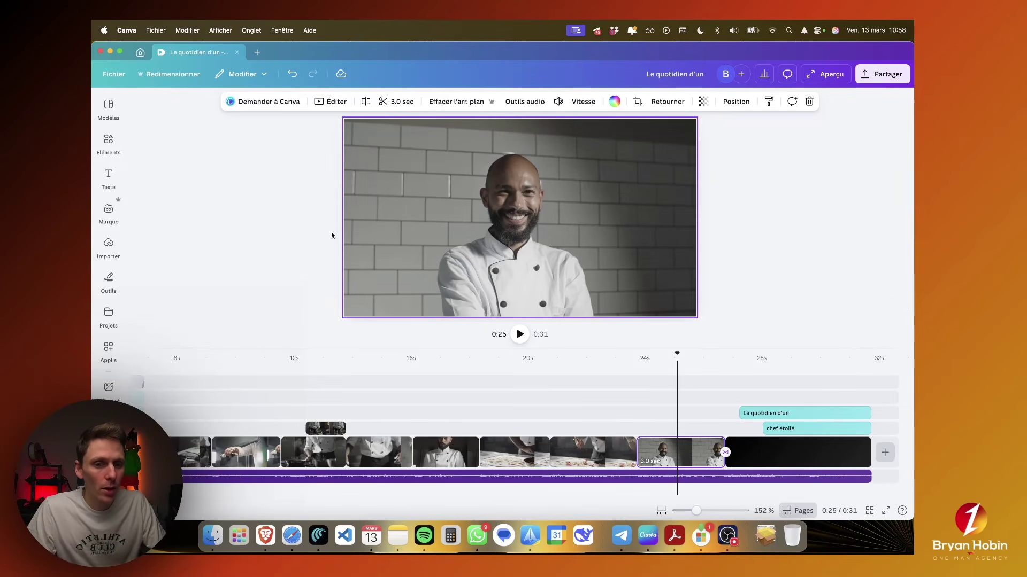
double_click(443, 198)
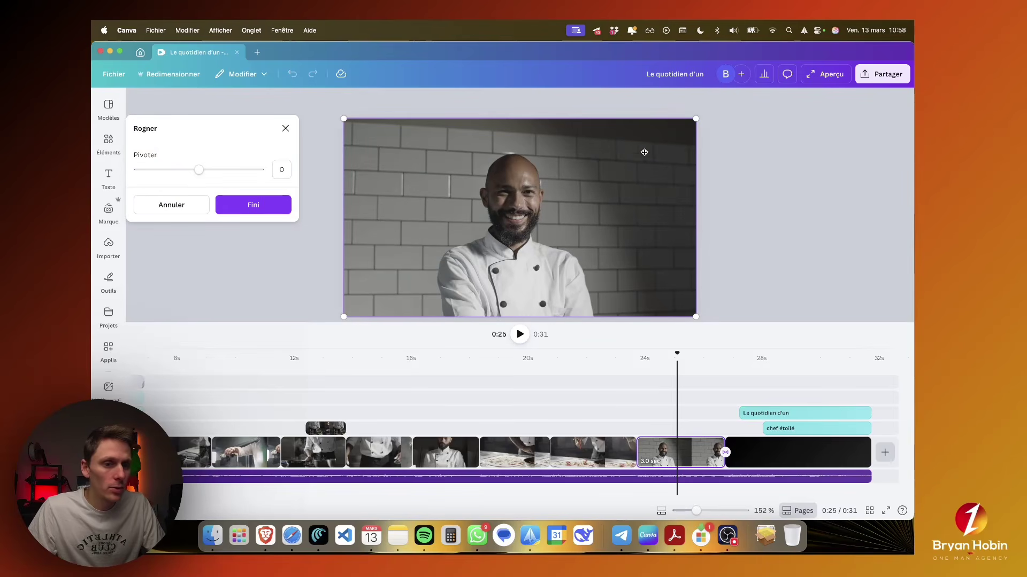
left_click_drag(695, 121, 739, 89)
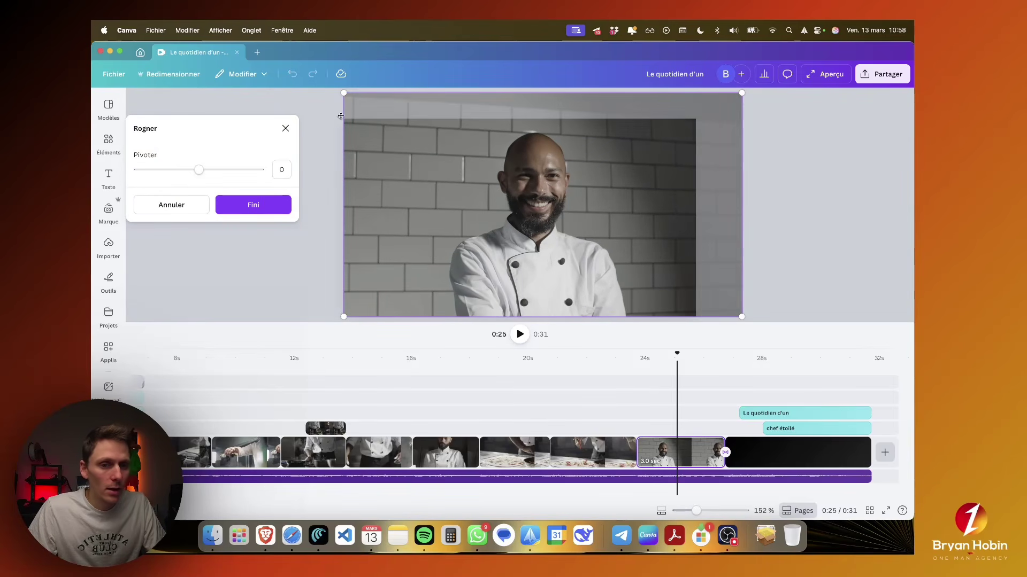
left_click_drag(344, 96, 315, 89)
left_click_drag(445, 189, 440, 198)
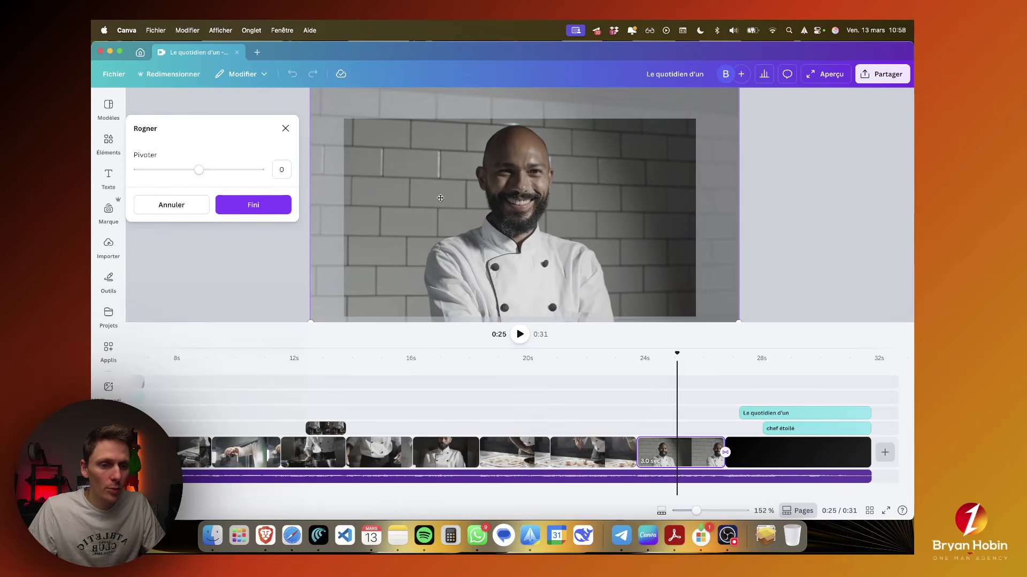
left_click(781, 241)
Step: Play the ending from about 23 s to check the reframed chef clip and the closing title
left_click(626, 362)
key("space")
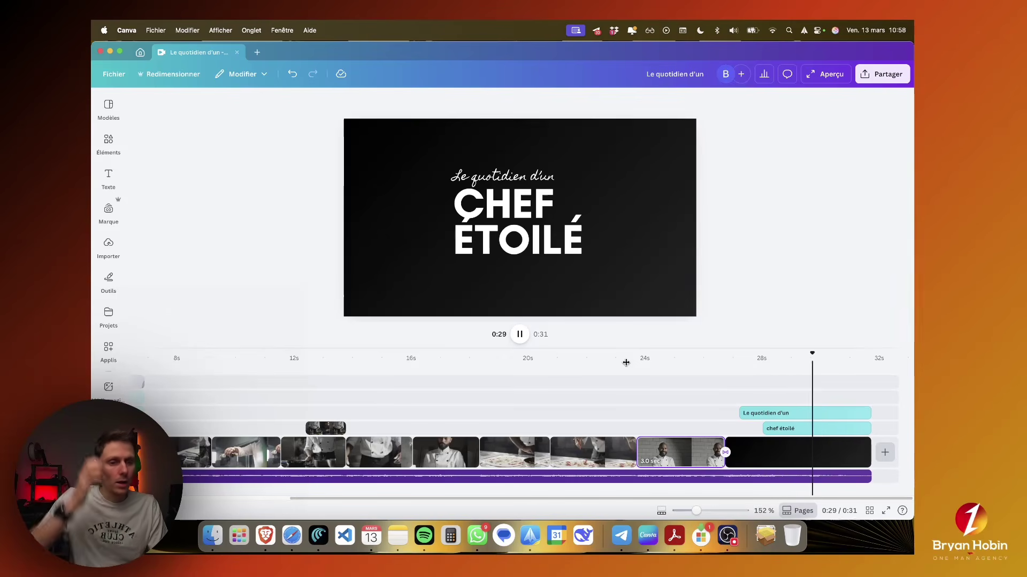
left_click_drag(625, 363, 409, 437)
Step: Open the voice-over recorder from the audio library
scroll(408, 439, "left", 5)
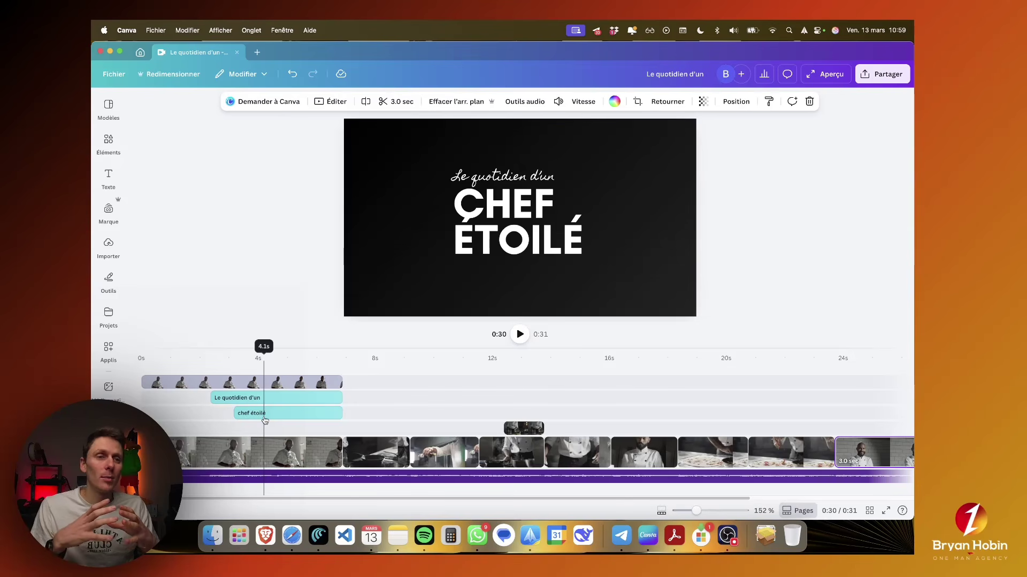
left_click(108, 348)
left_click(108, 386)
scroll(107, 343, "down", 2)
scroll(105, 340, "down", 2)
left_click(105, 339)
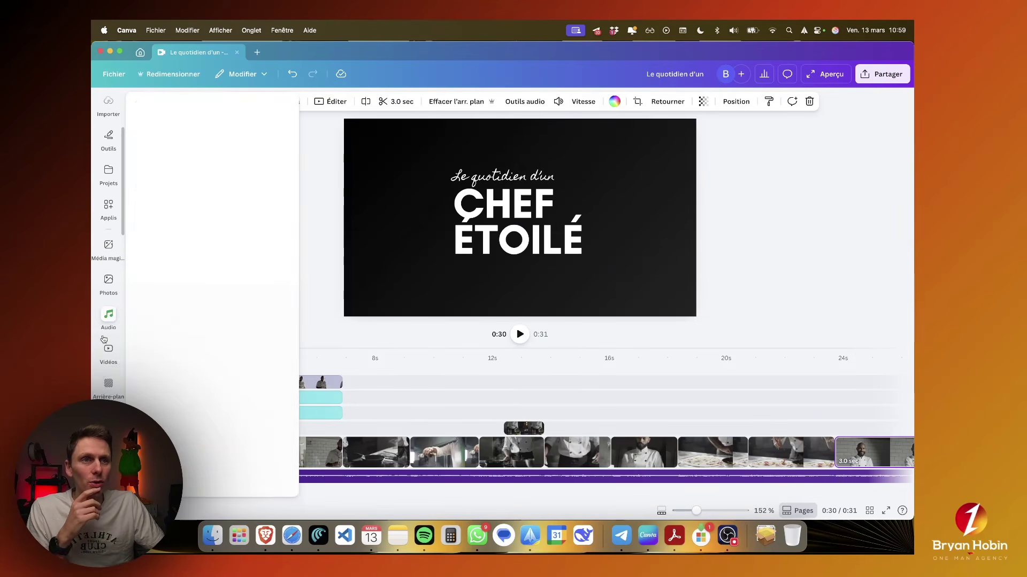
left_click(108, 216)
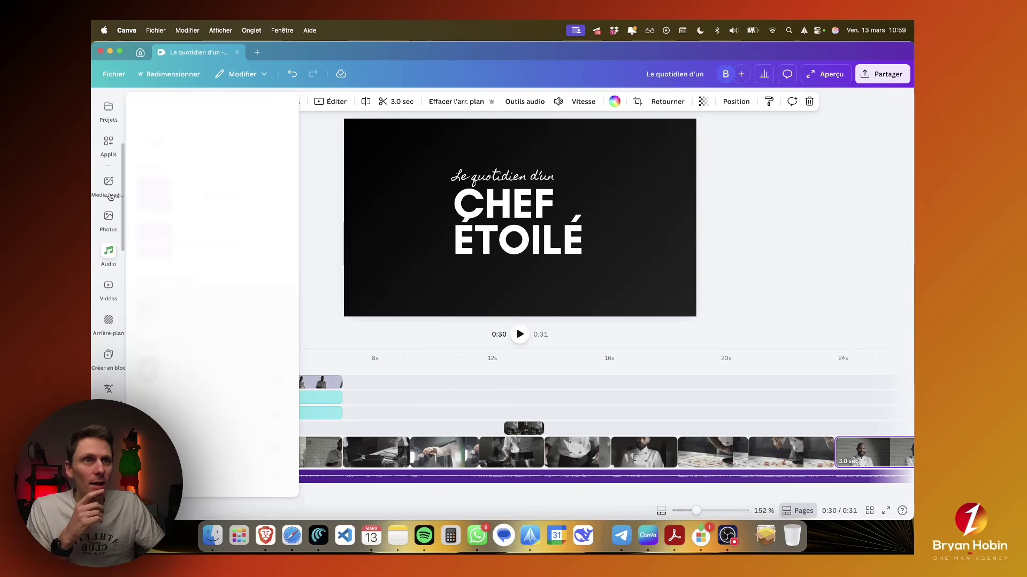
left_click(108, 185)
left_click(110, 226)
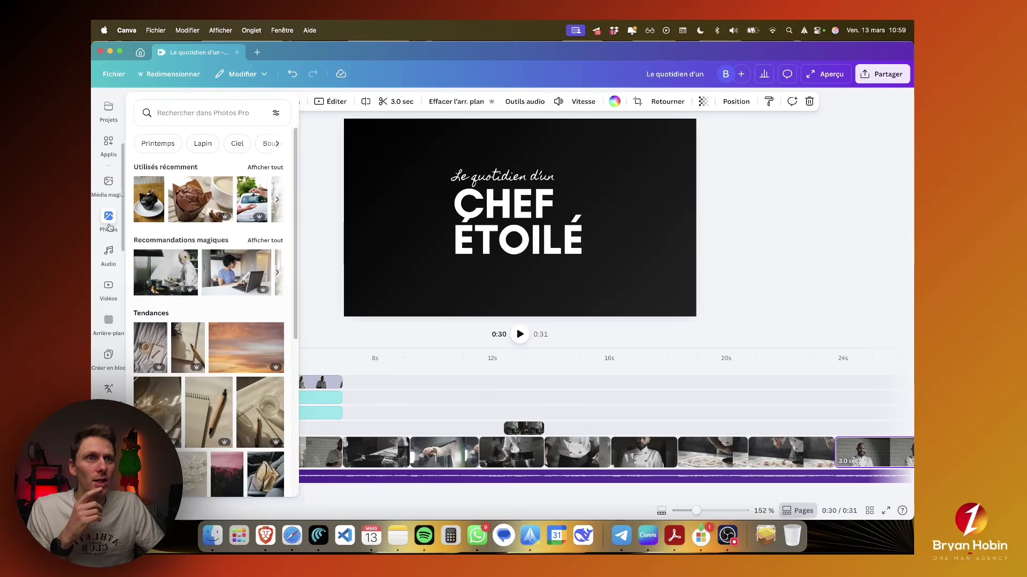
left_click(108, 250)
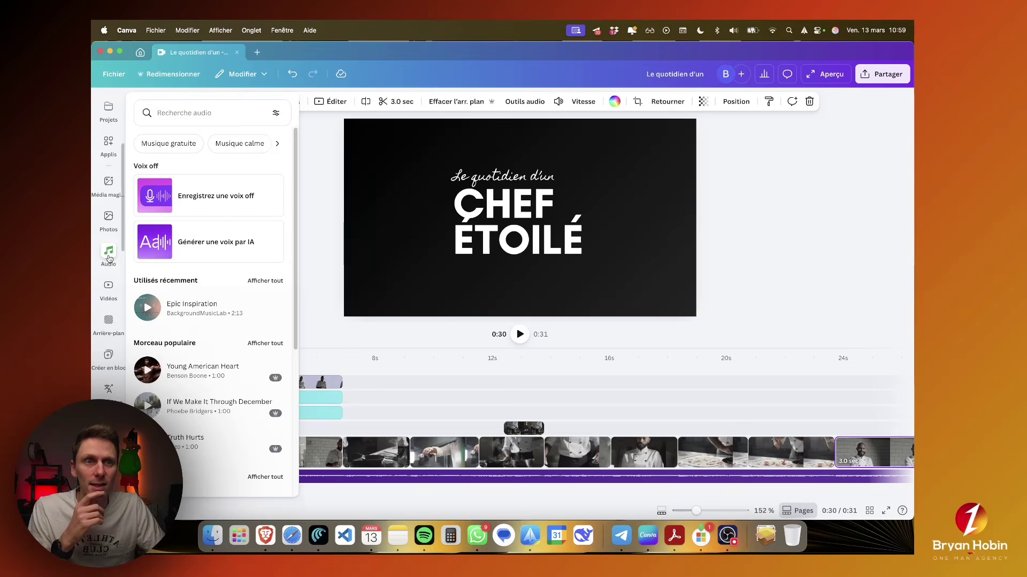
left_click(222, 196)
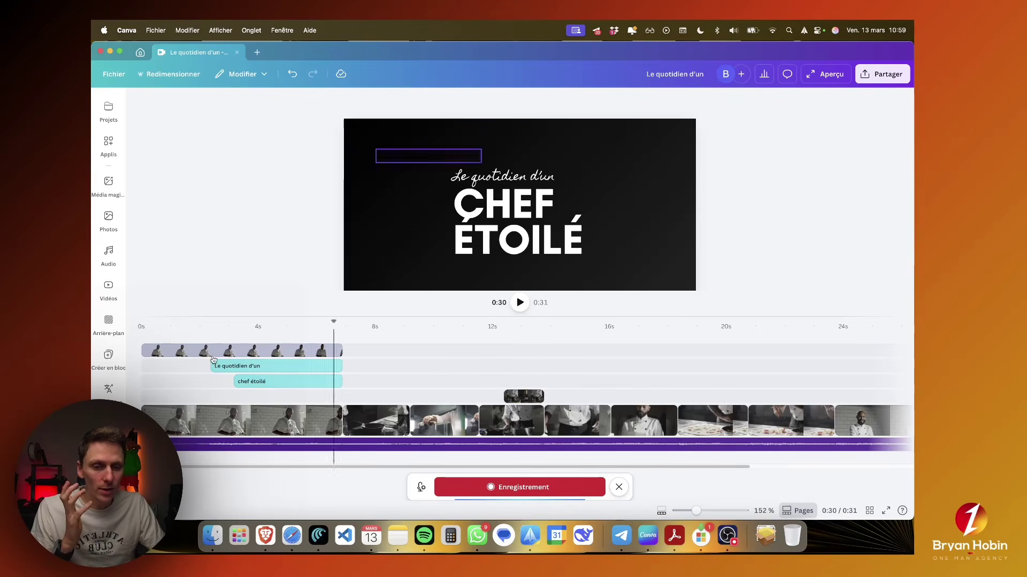
Step: Record a voice-over of about 21 s starting at 0 s, using the TONOR TC-2030 Audio Device microphone
left_click(140, 328)
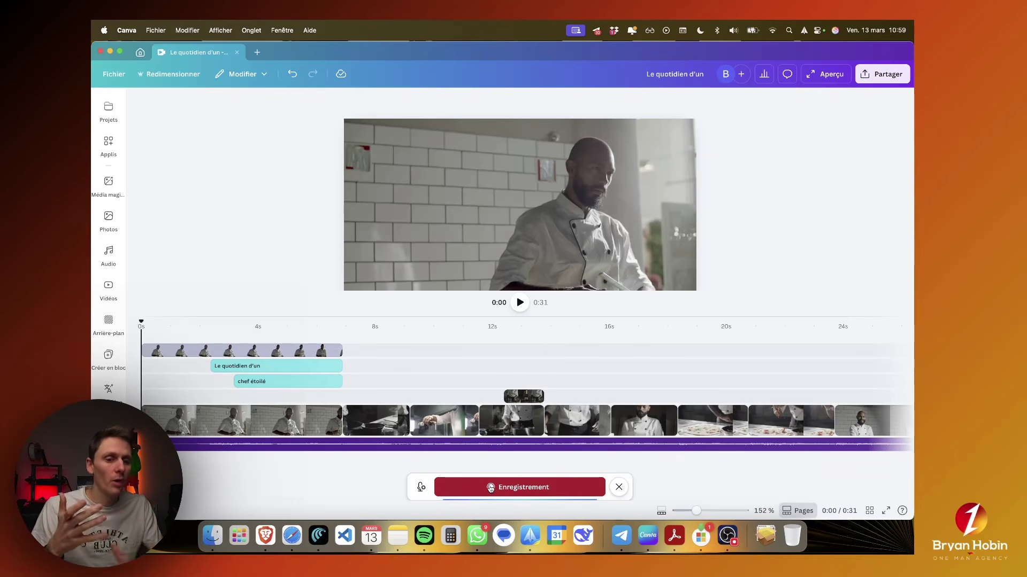
left_click(421, 487)
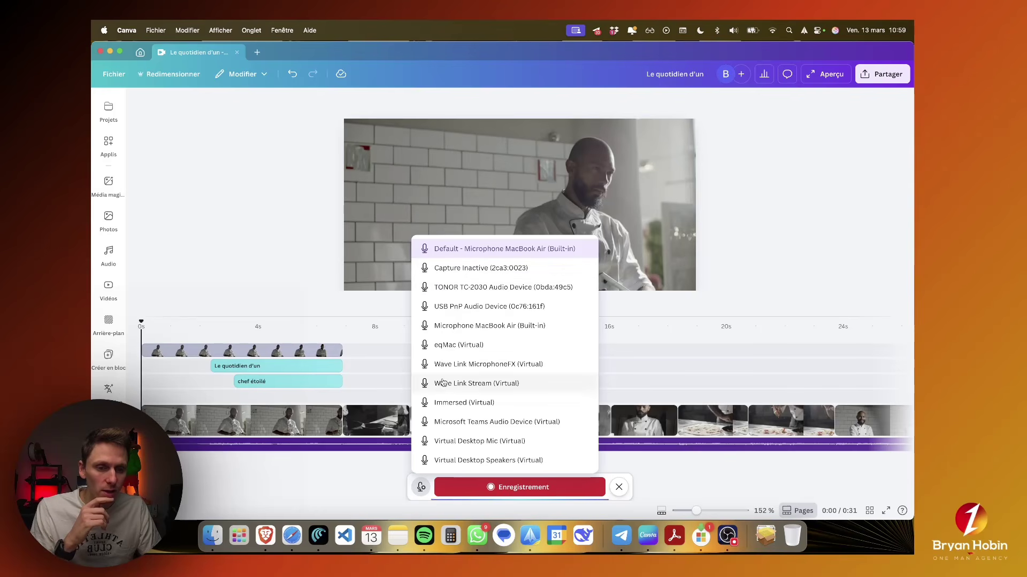
left_click(456, 289)
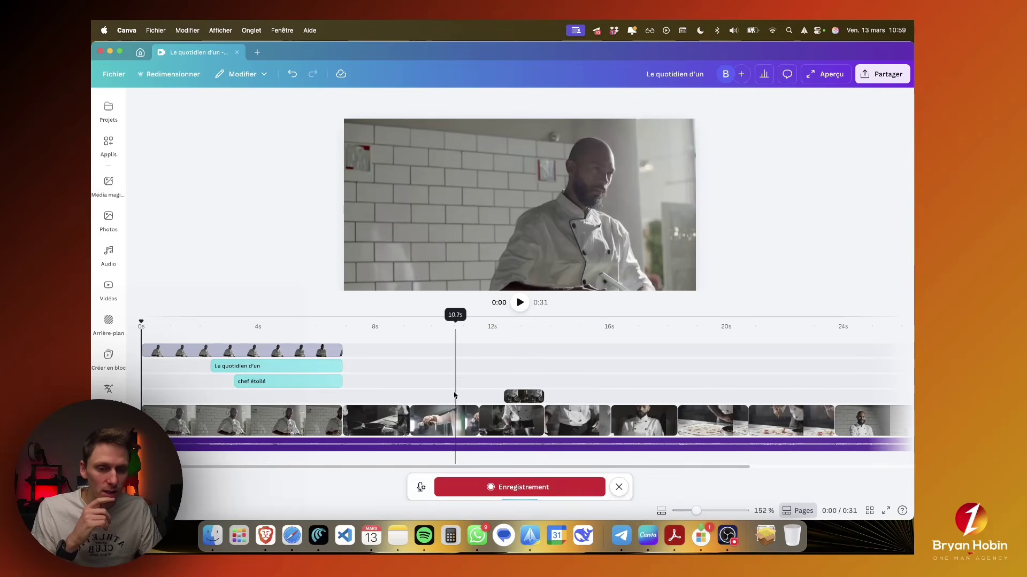
left_click(477, 487)
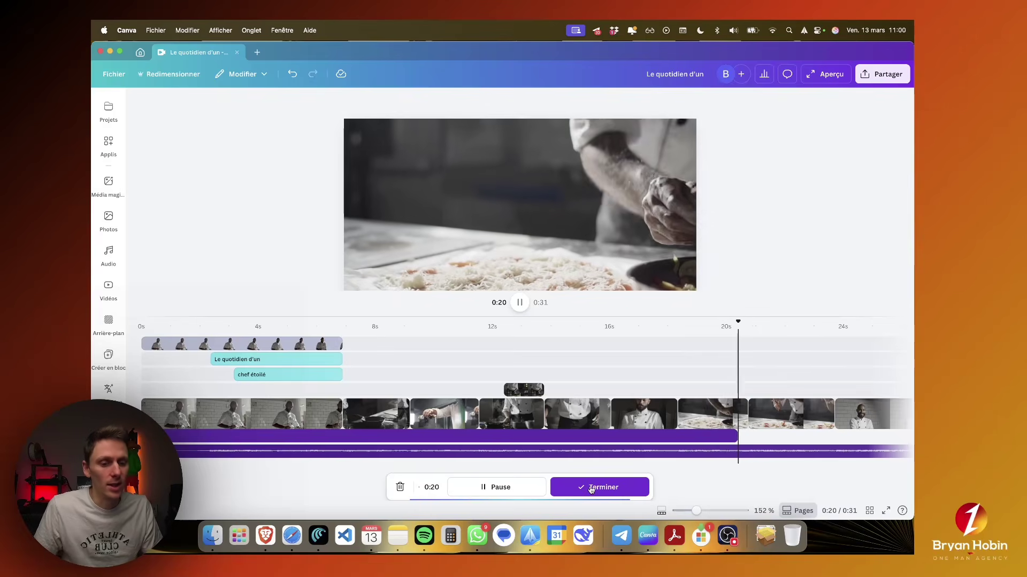
left_click(591, 489)
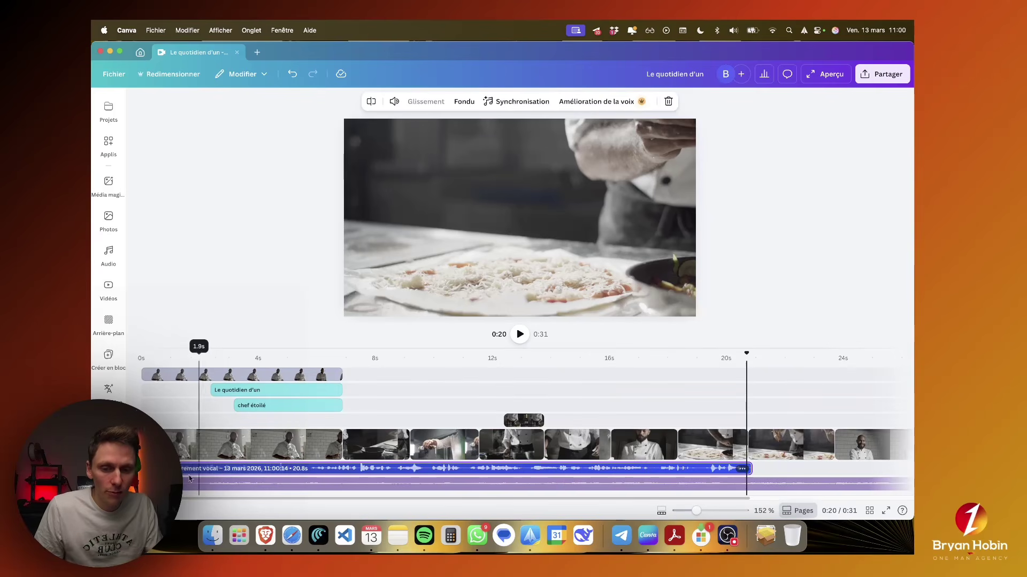
Step: Play back the voice-over from the start of the video and delete that recording from the timeline
left_click_drag(172, 355, 145, 354)
key("space")
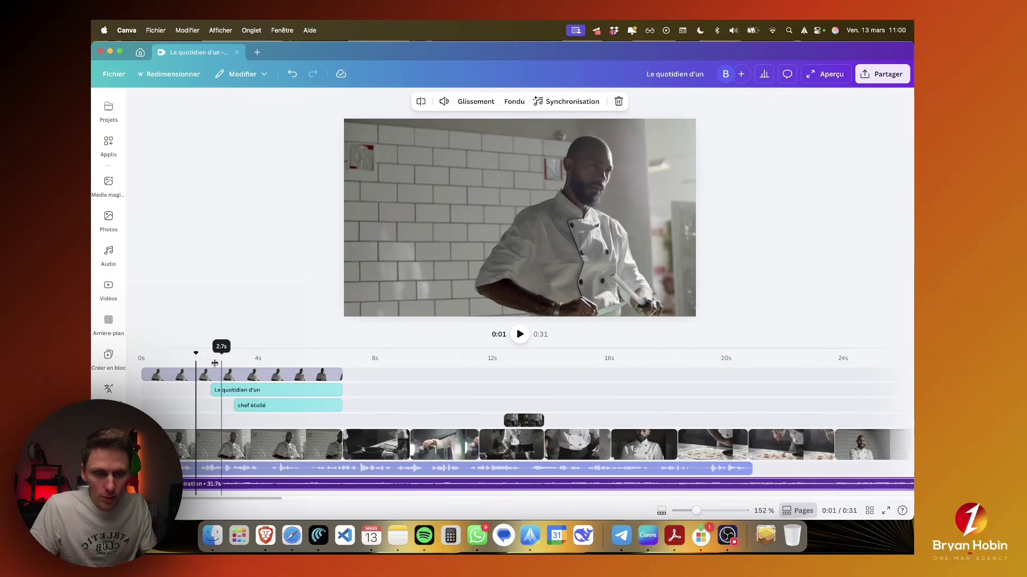
left_click(512, 339)
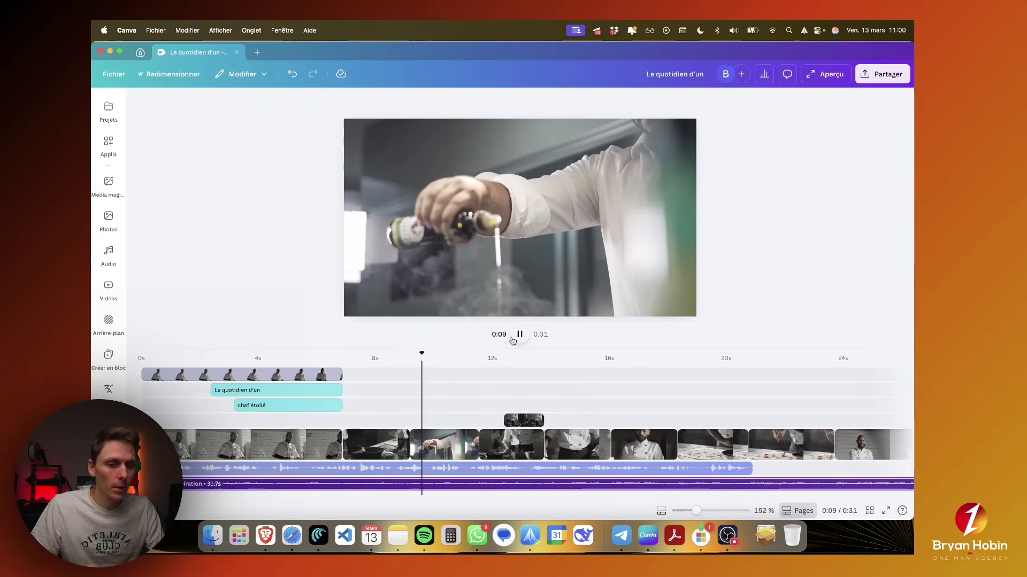
left_click(514, 337)
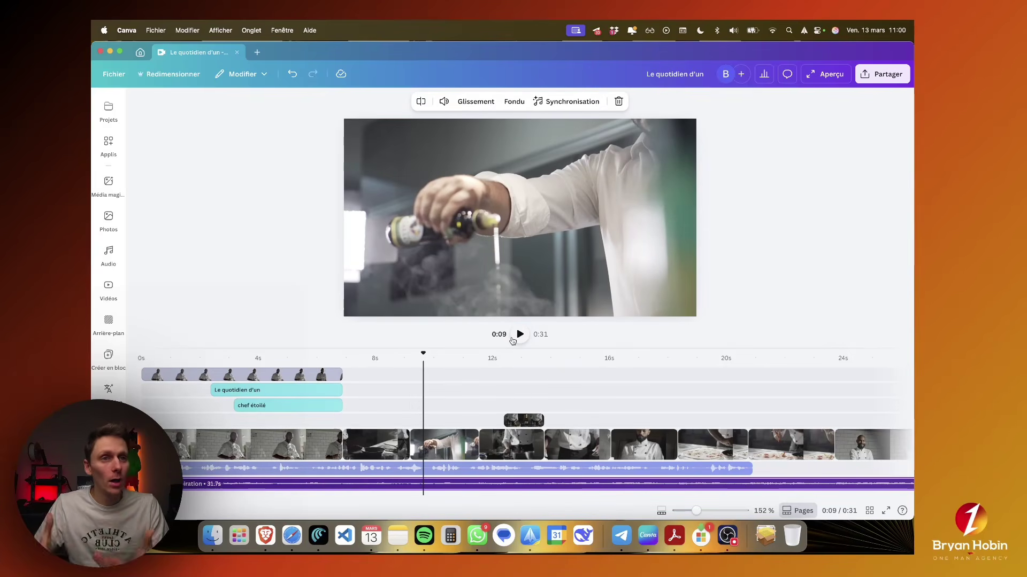
left_click(450, 470)
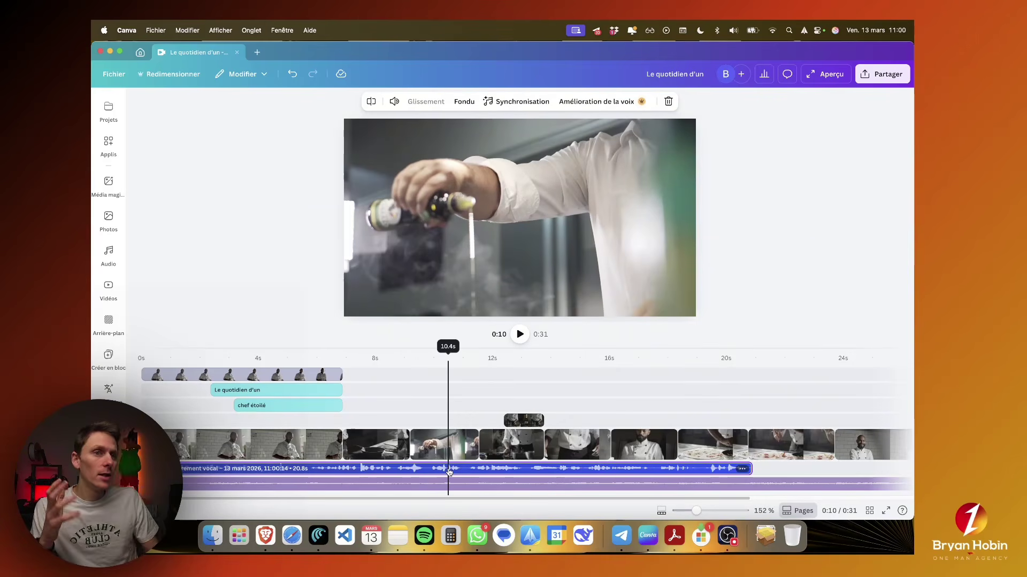
key("Delete")
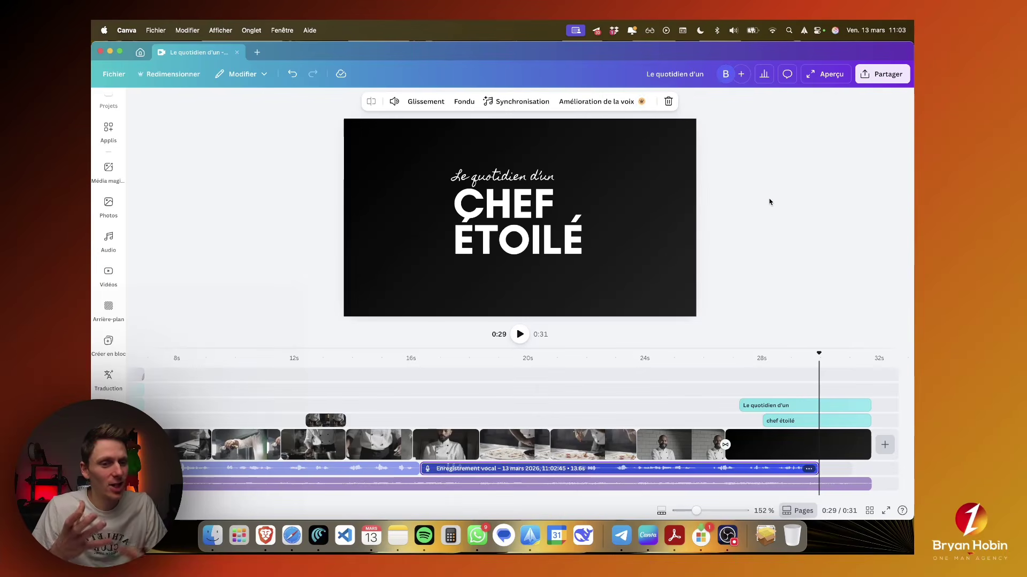
Step: Rename the design as "Le quotidien d'un Chef Etoilé"
left_click(670, 72)
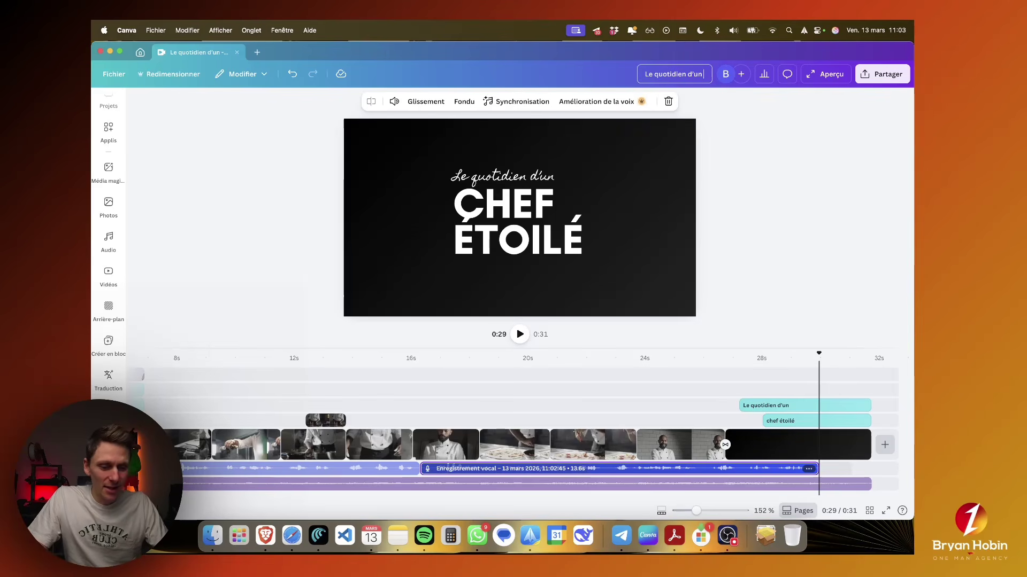
type("Chef Etoilé")
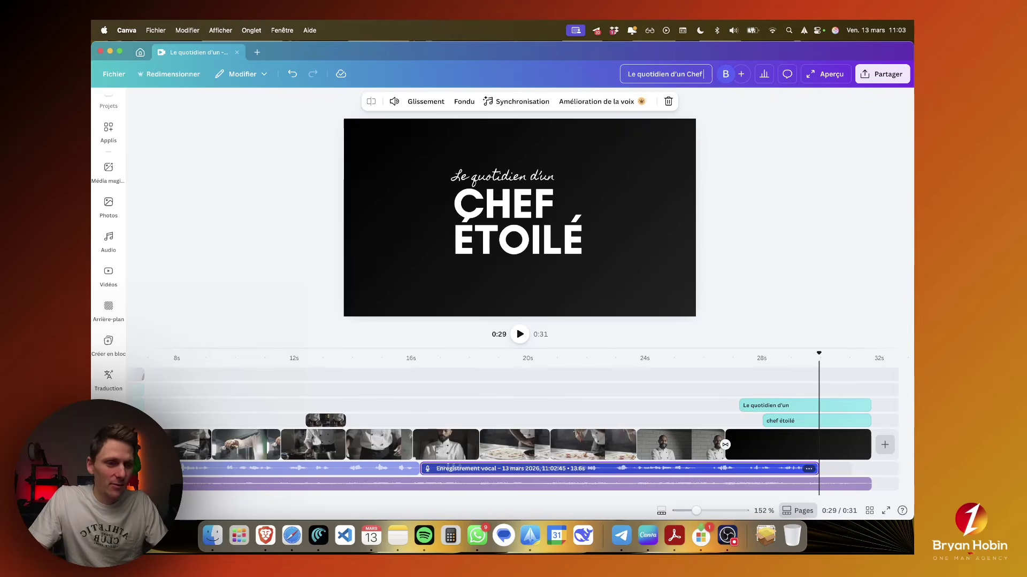
Step: Export the design as an MP4 video at 1080 px (HD) quality and cancel the file-saving dialog
left_click(886, 74)
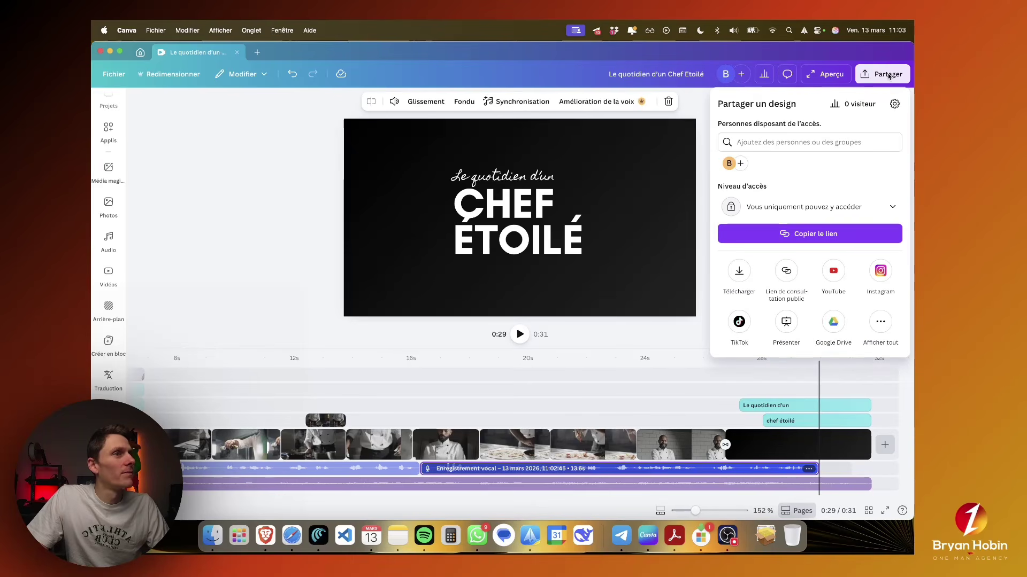
left_click(739, 267)
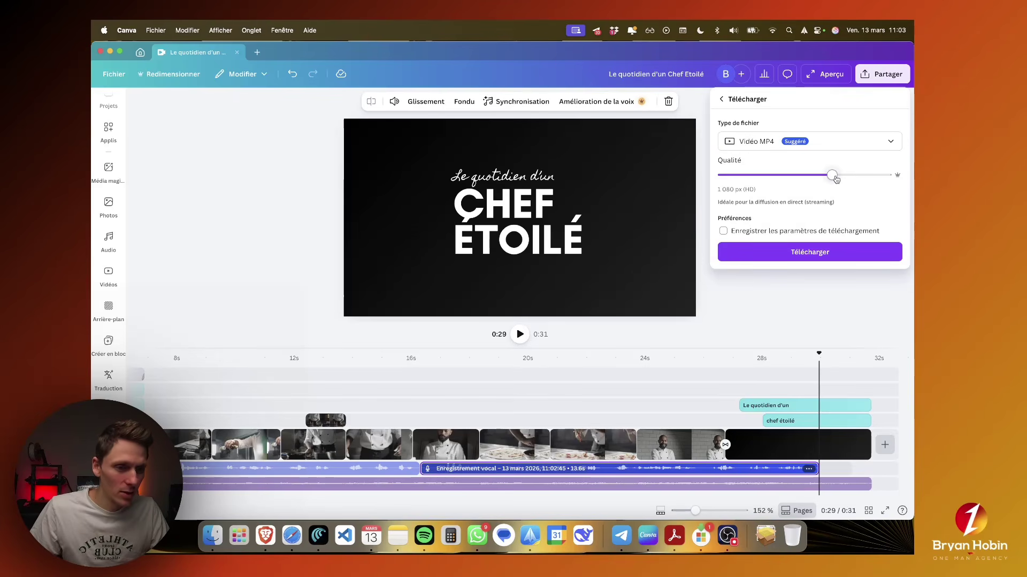
mouse_move(835, 178)
left_mouse_down()
mouse_move(913, 179)
mouse_move(826, 187)
left_mouse_up()
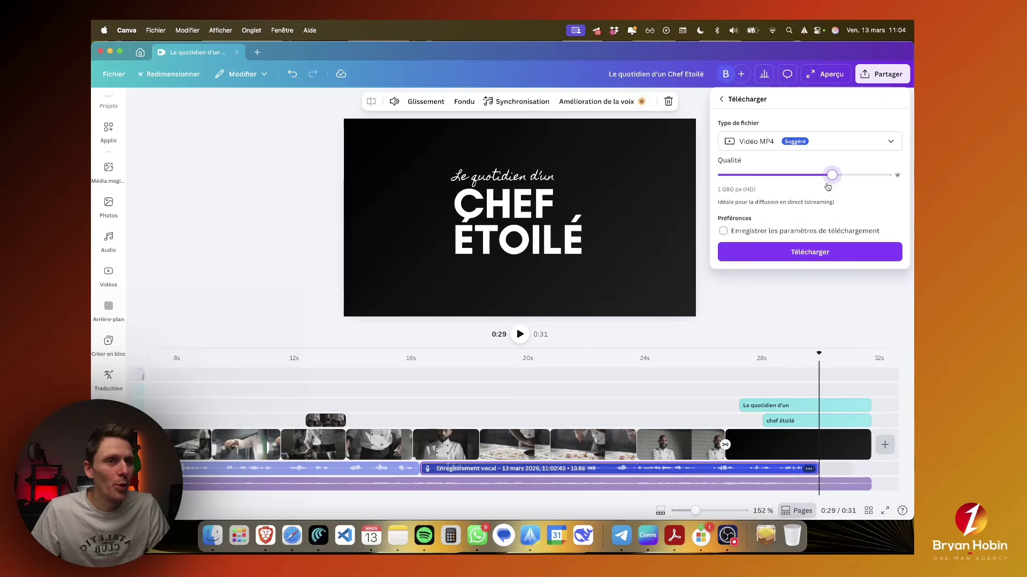
left_click(788, 253)
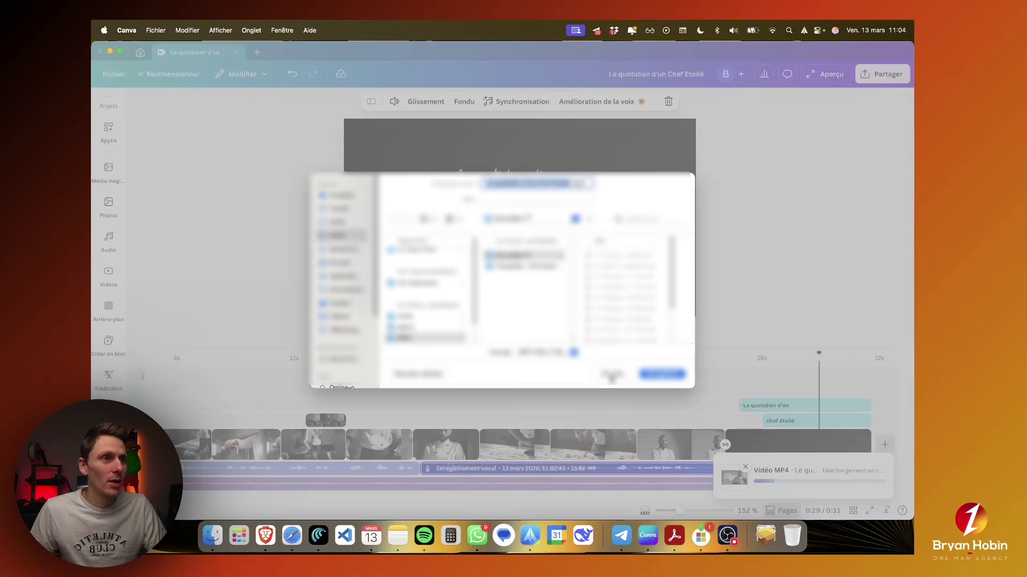
left_click(612, 374)
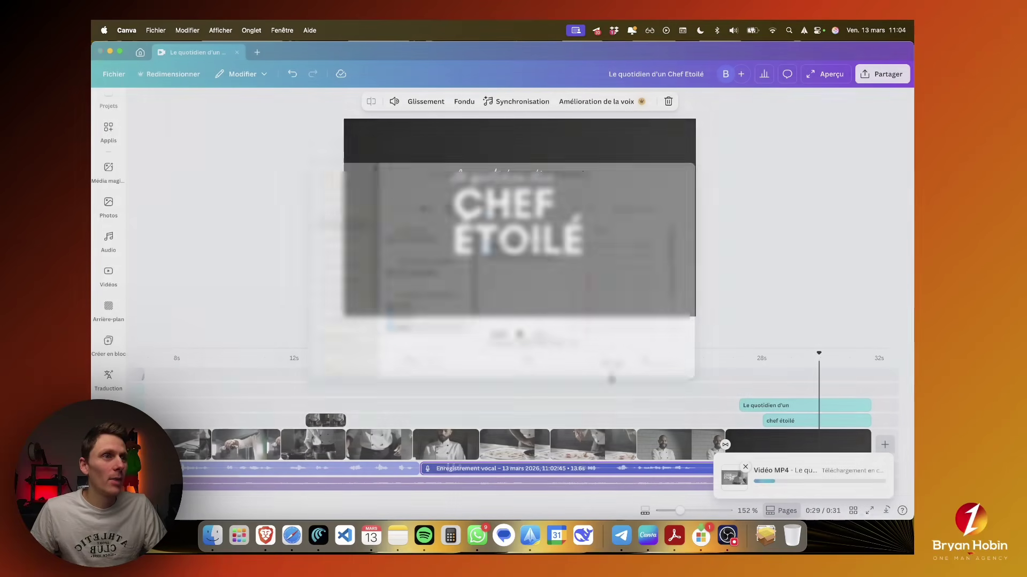